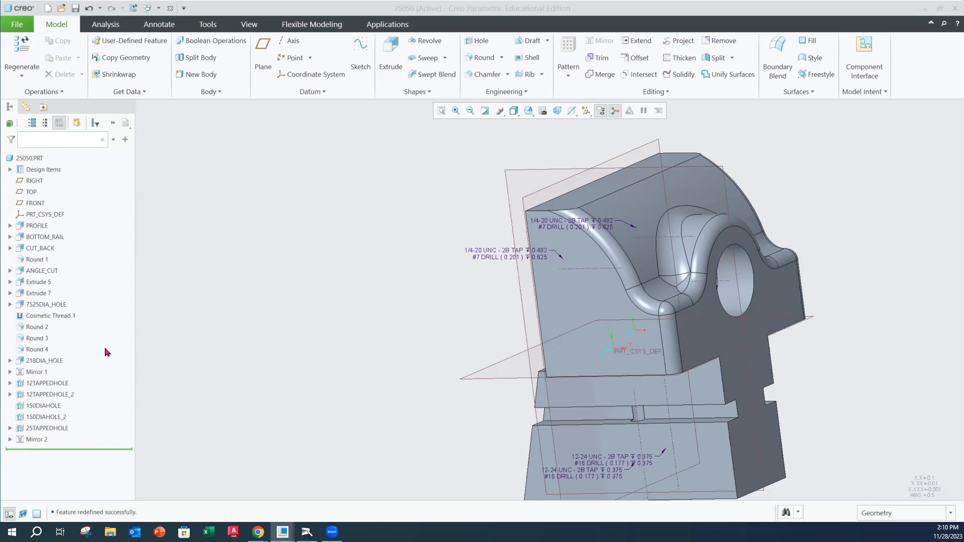
Open the section sketch of the PROFILE extrusion, examine its outline and dimensions, and close the sketch
mouse_move(448, 219)
middle_mouse_down()
mouse_move(432, 189)
mouse_move(462, 231)
mouse_move(452, 218)
middle_mouse_up()
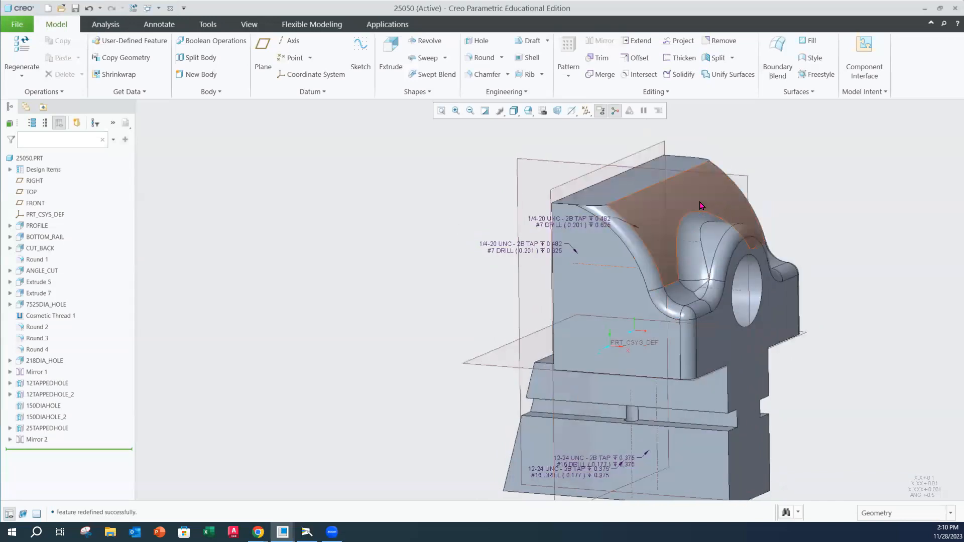
middle_click_drag(699, 204, 654, 213)
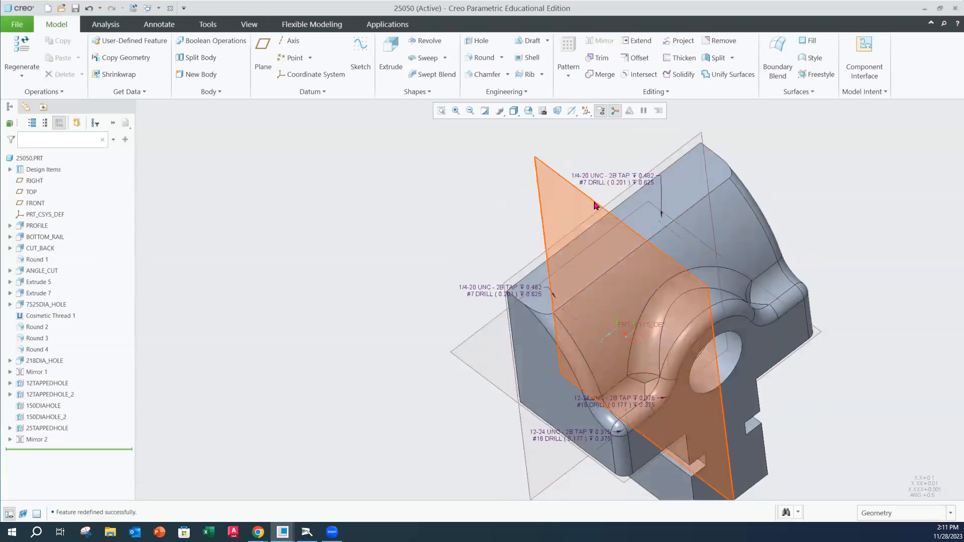
left_click(10, 226)
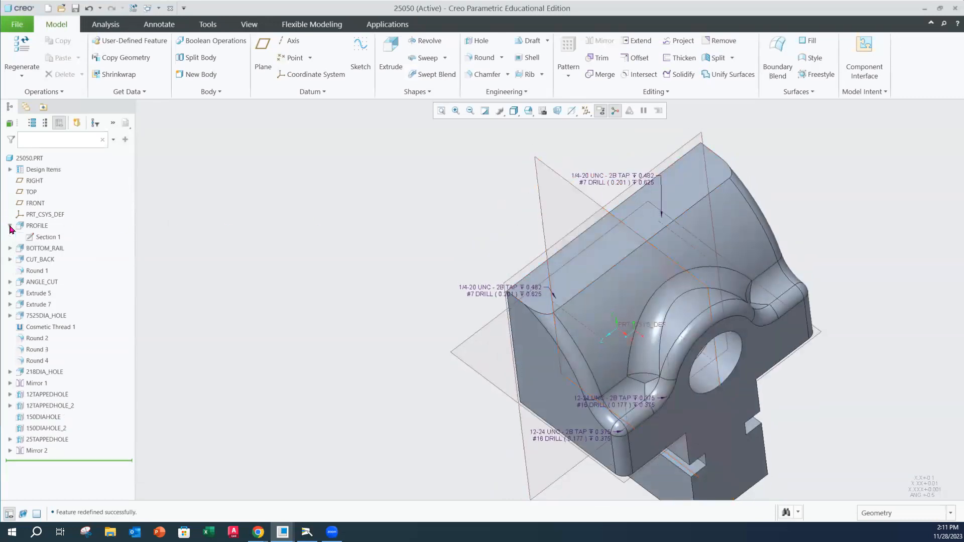
left_click(35, 239)
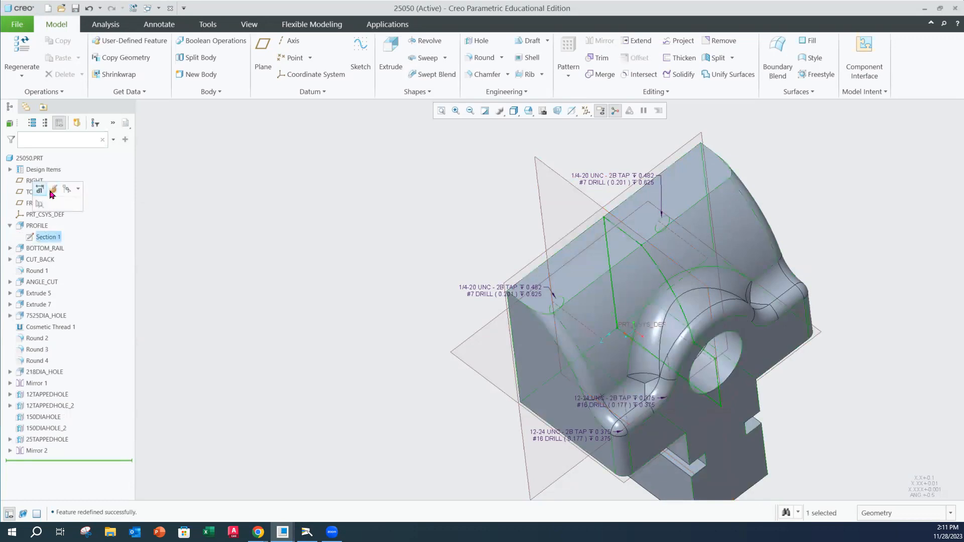
left_click(54, 190)
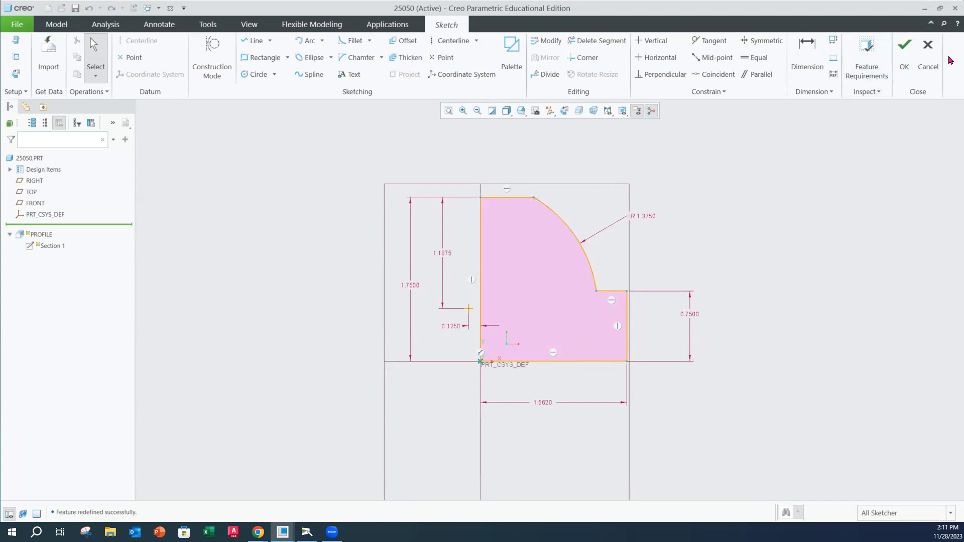
left_click(905, 74)
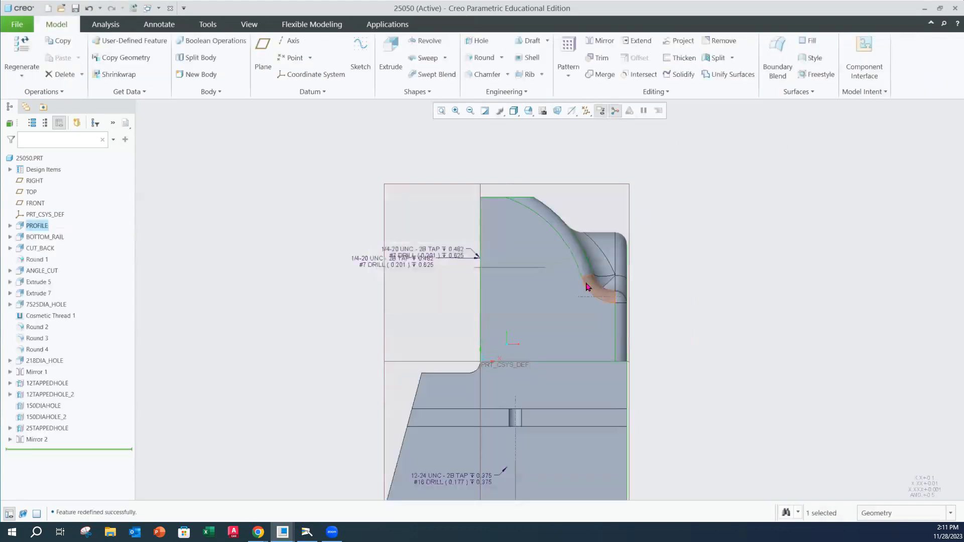
Open the PROFILE extrusion's definition, examine its depth and direction on both sides of the sketch plane, and close it
left_click(10, 225)
double_click(36, 225)
left_click(54, 161)
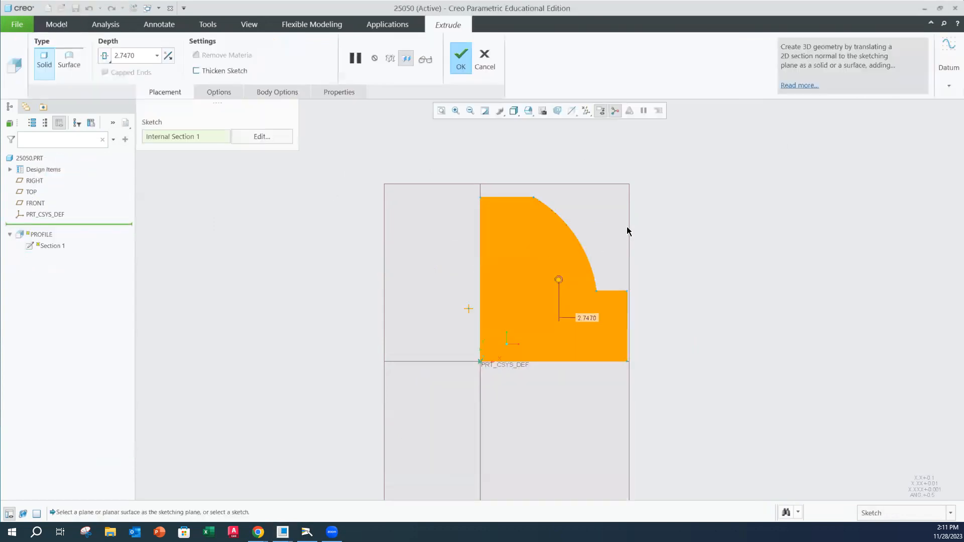
middle_click_drag(629, 218, 546, 285)
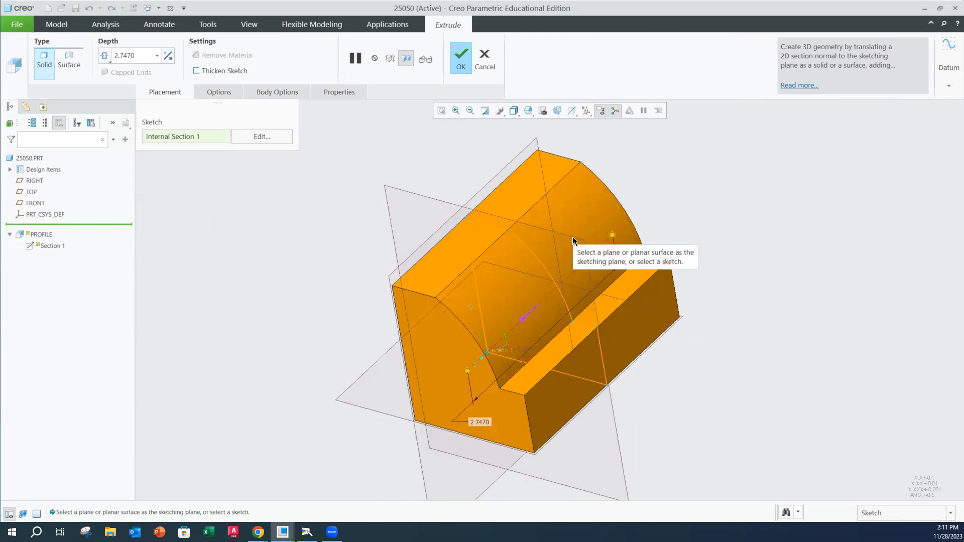
left_click(460, 55)
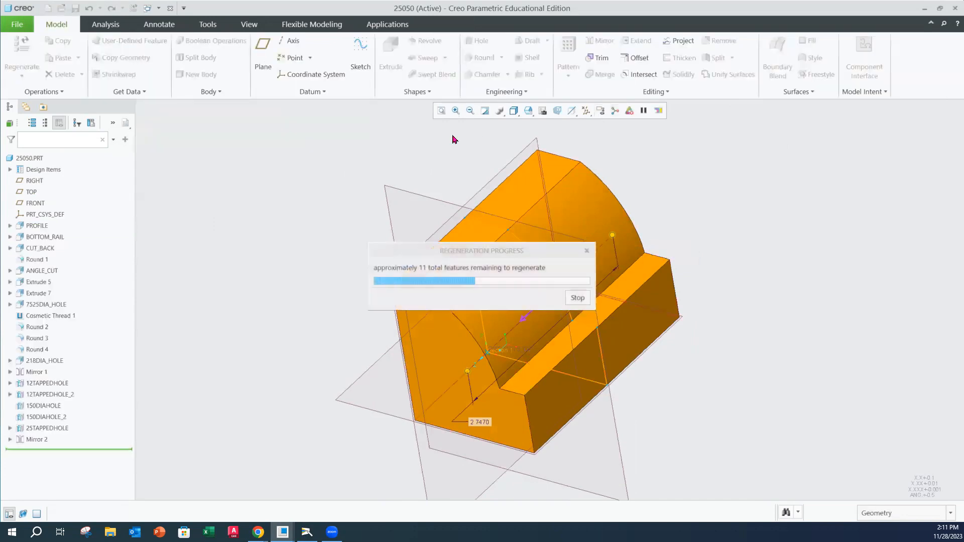
Highlight the BOTTOM_RAIL feature, open its section sketch to examine the slotted rail outline and dimensions, and close the sketch
left_click(45, 237)
middle_click_drag(296, 249, 316, 213)
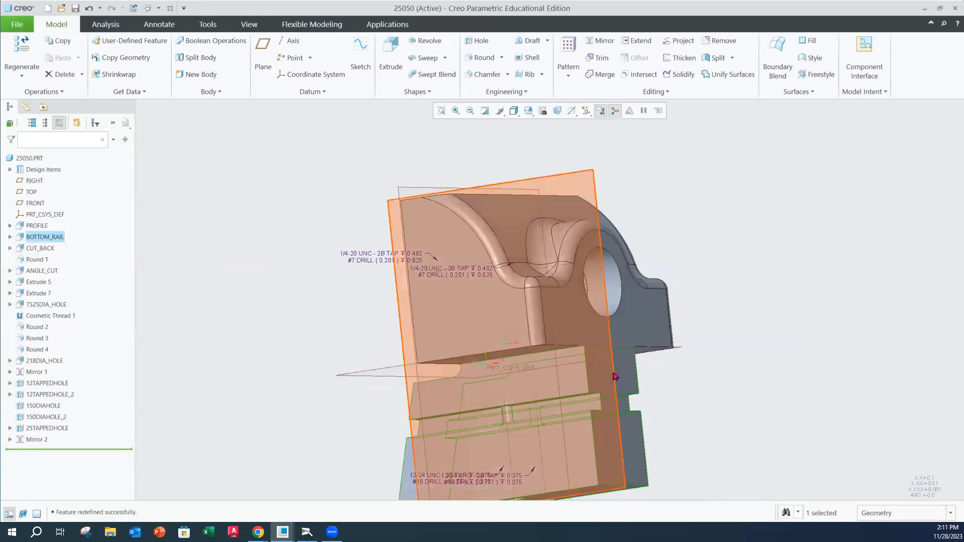
left_click(44, 239)
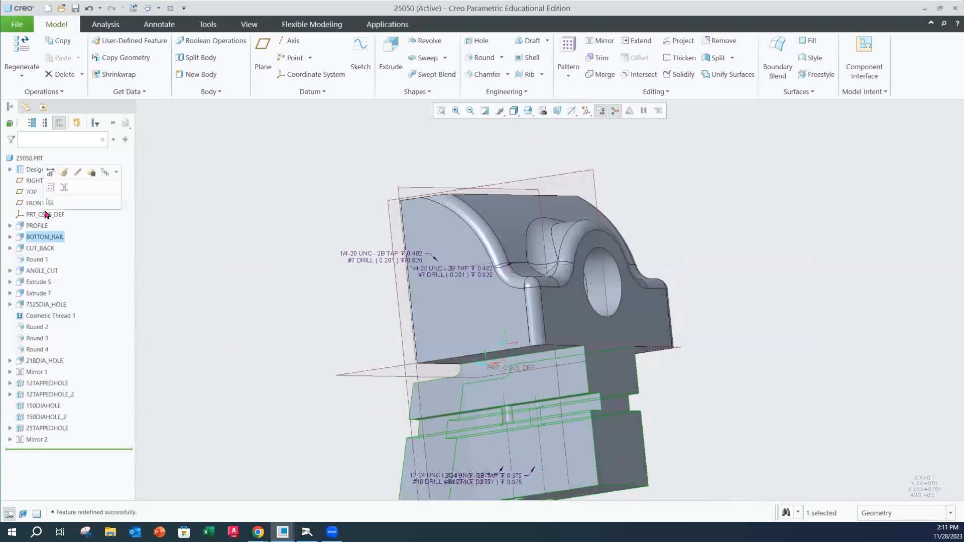
left_click(10, 236)
left_click(46, 248)
left_click(51, 201)
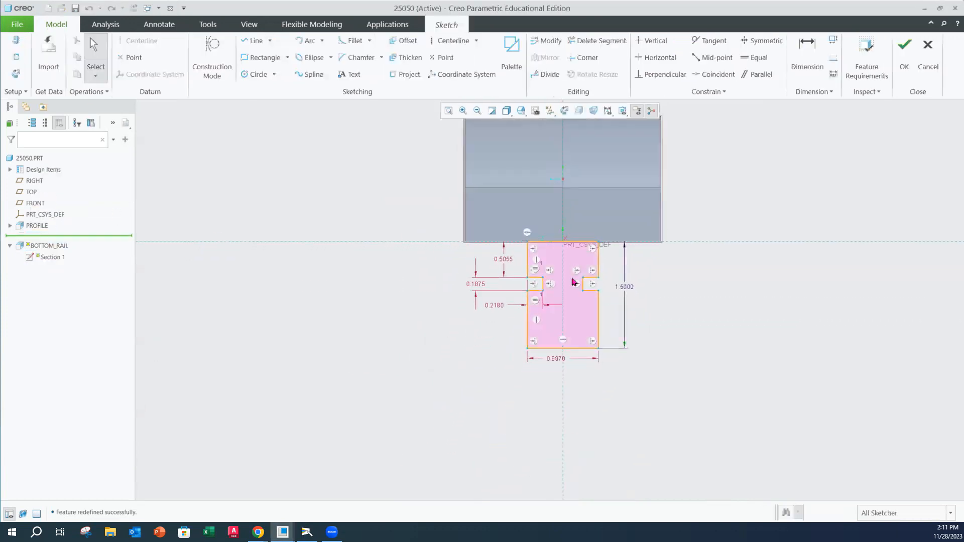
mouse_move(609, 273)
middle_mouse_down()
mouse_move(612, 259)
mouse_move(652, 269)
mouse_move(649, 261)
middle_mouse_up()
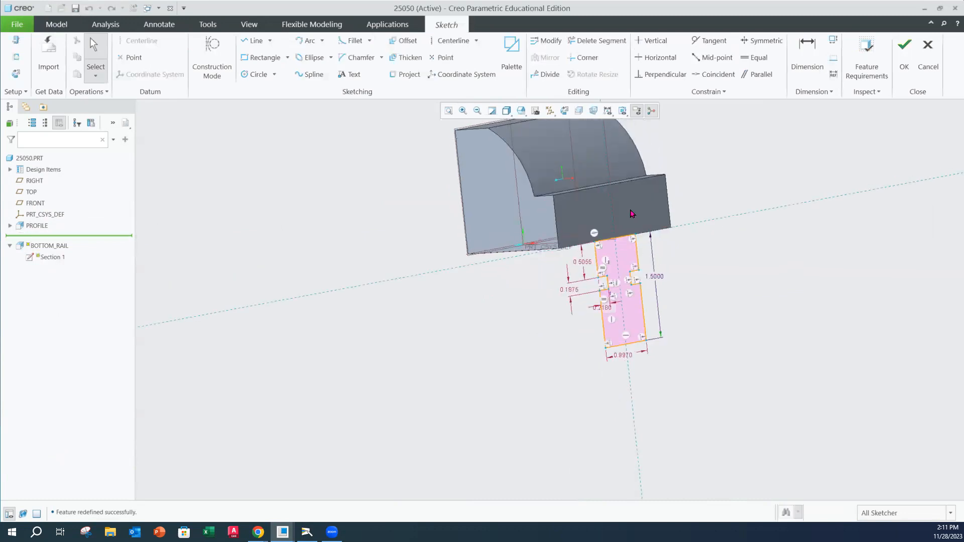
middle_click_drag(650, 208, 623, 220)
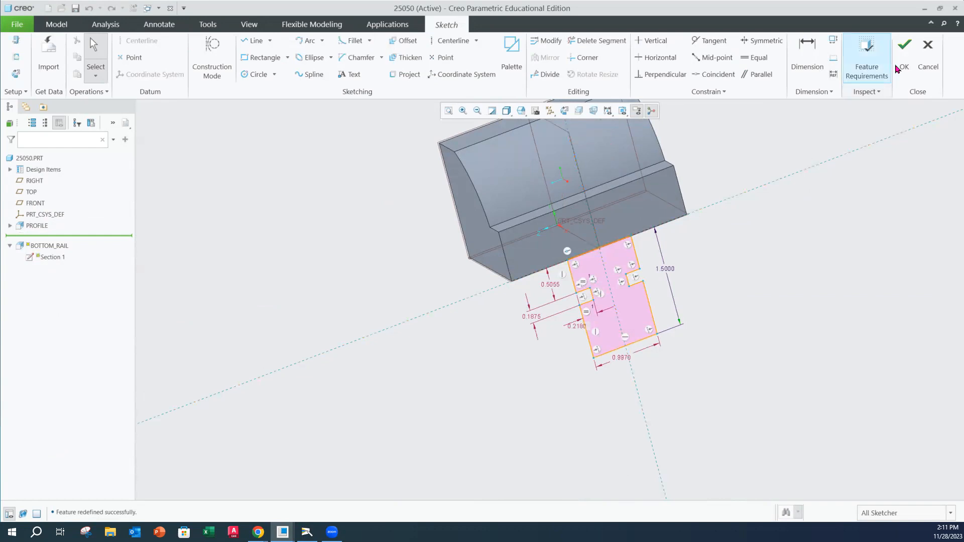
left_click(904, 53)
Open the BOTTOM_RAIL extrusion's definition, examine its depth and direction beneath the profile body, and close it
double_click(35, 239)
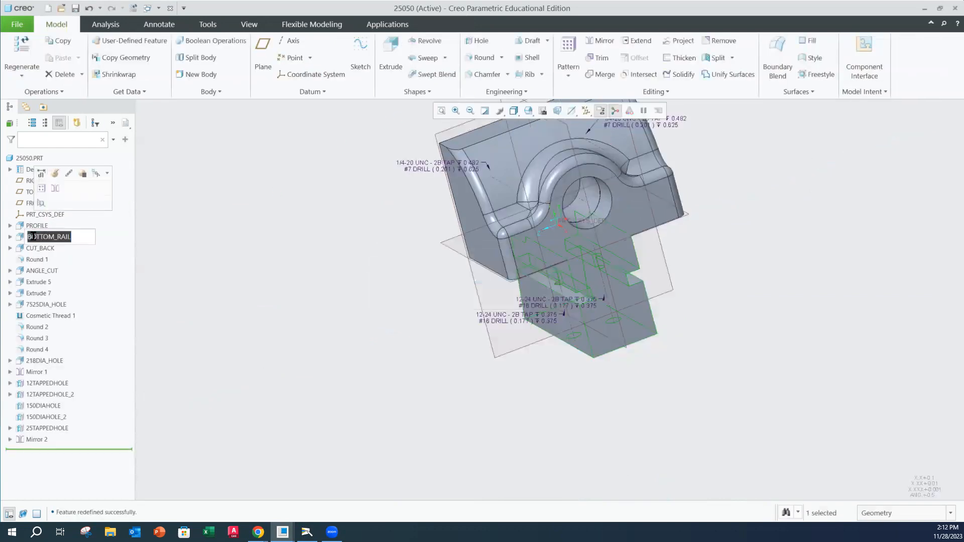
left_click(41, 174)
middle_click_drag(567, 216, 589, 221)
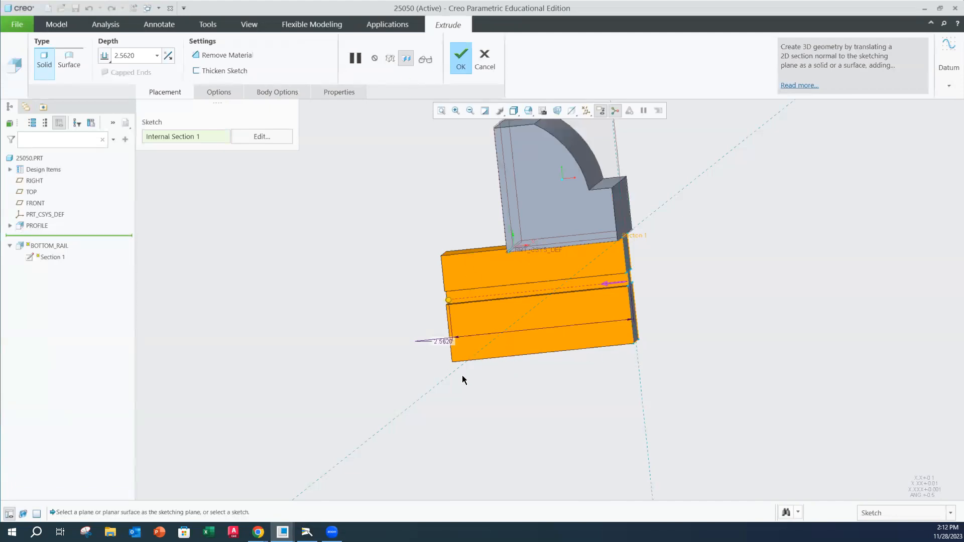
left_click(461, 59)
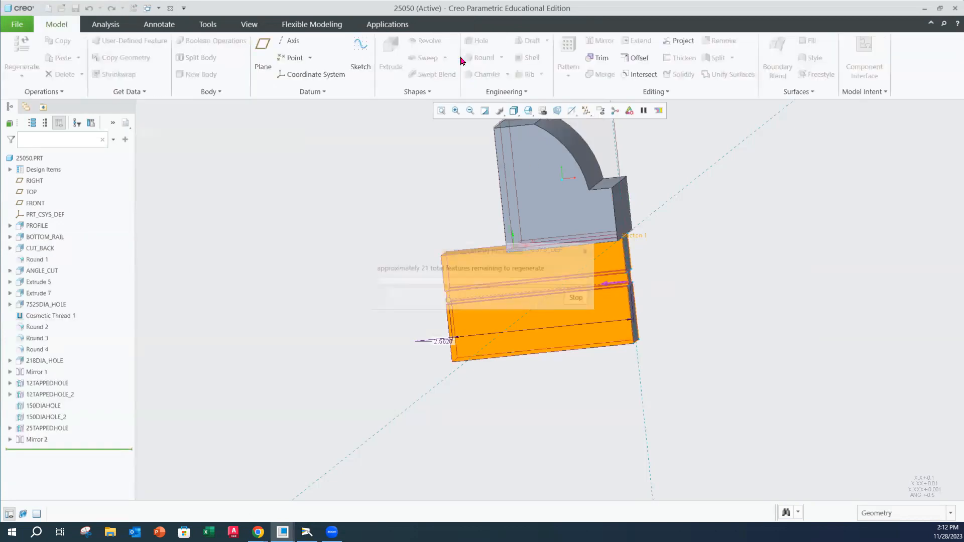
Examine the CUT_BACK feature's material-removing extrusion on top of the rail, and highlight Round 1 at the adjoining inner corner
left_click(46, 248)
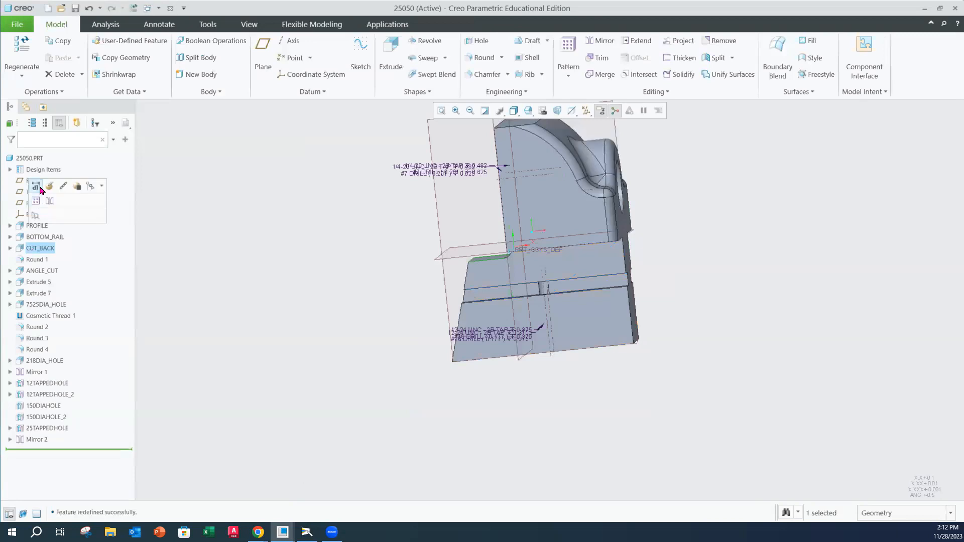
left_click(48, 188)
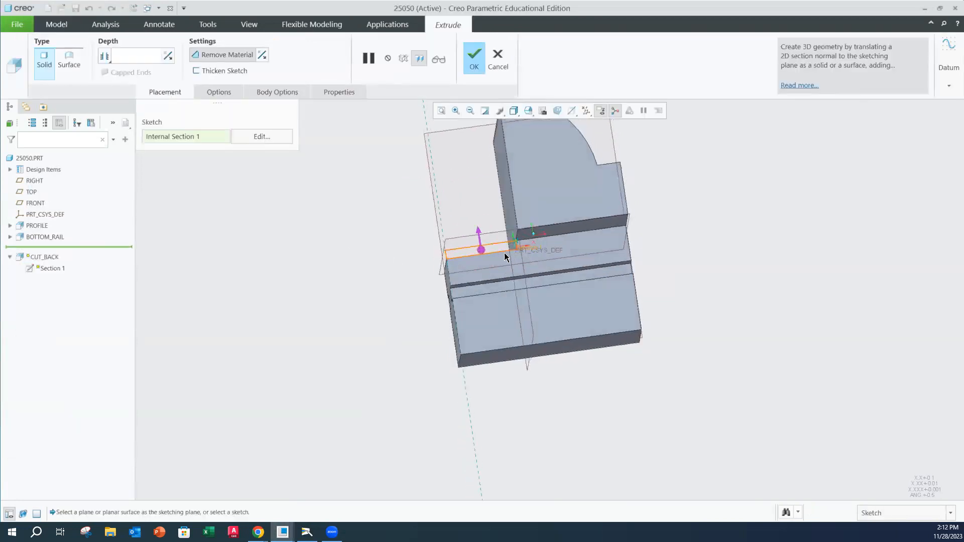
left_click(474, 57)
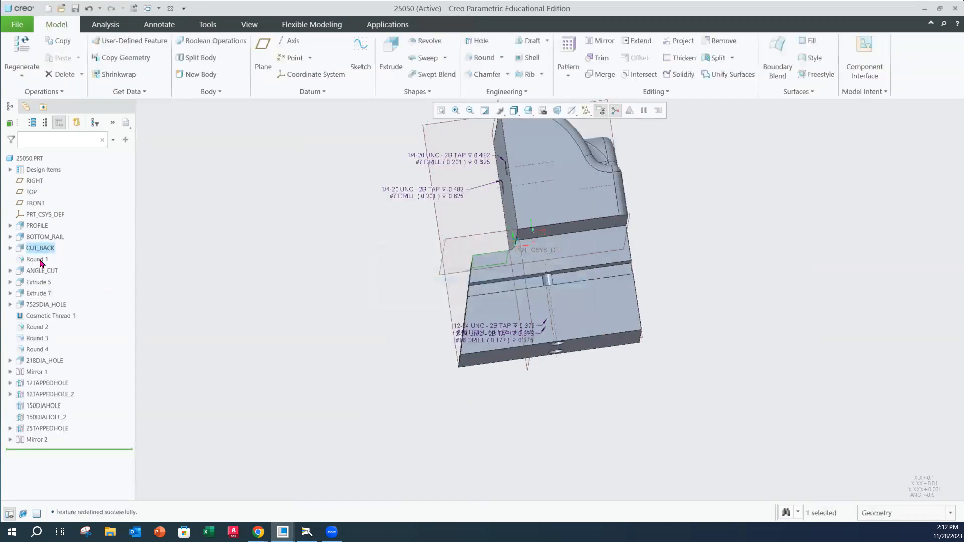
left_click(42, 260)
middle_click_drag(482, 257, 509, 255)
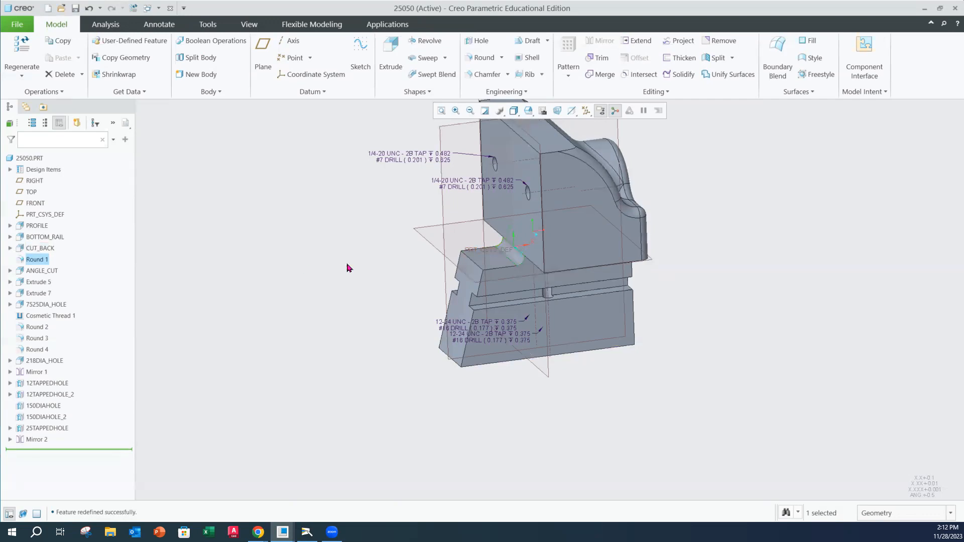
Highlight the ANGLE_CUT feature, open its section sketch to examine the triangular cut at the rail's end, and close the sketch
left_click(42, 272)
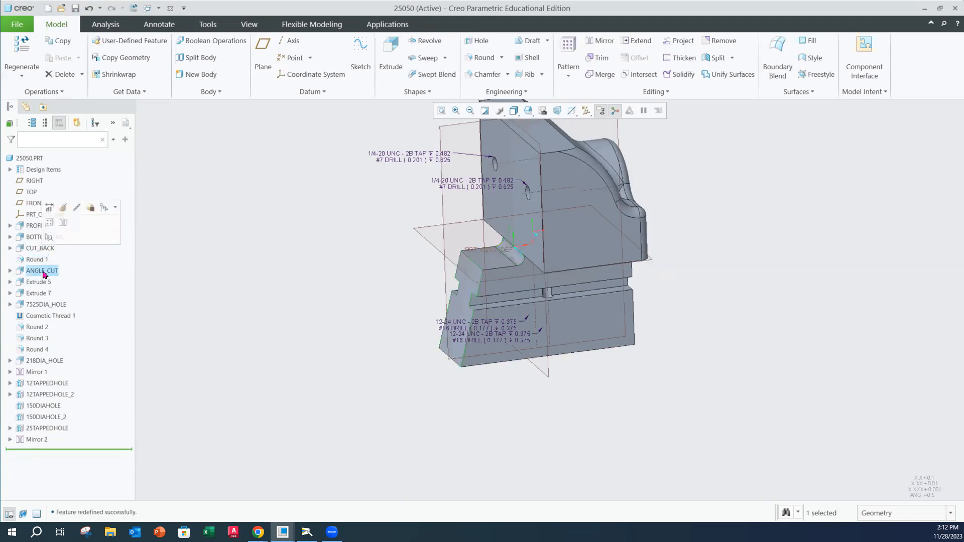
middle_click_drag(428, 297, 390, 283)
left_click(9, 271)
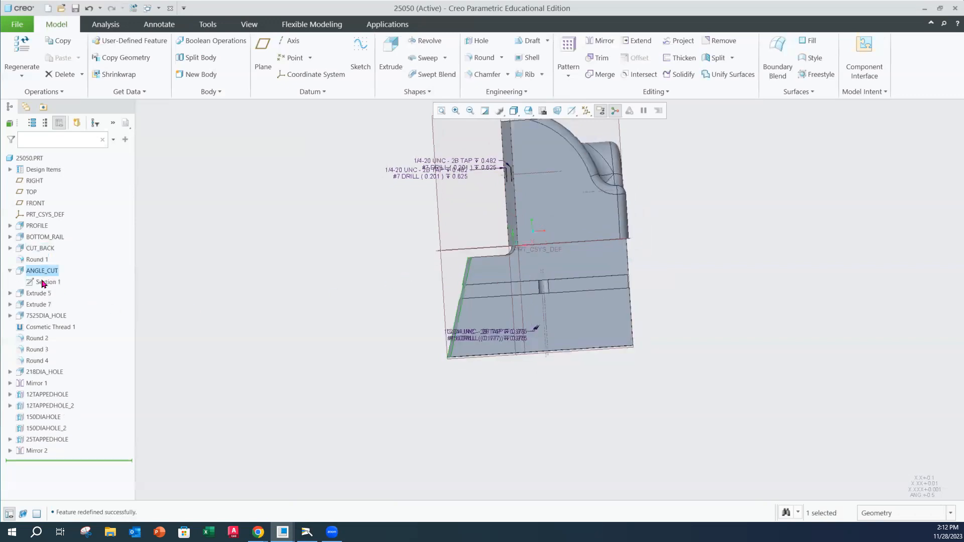
left_click(44, 283)
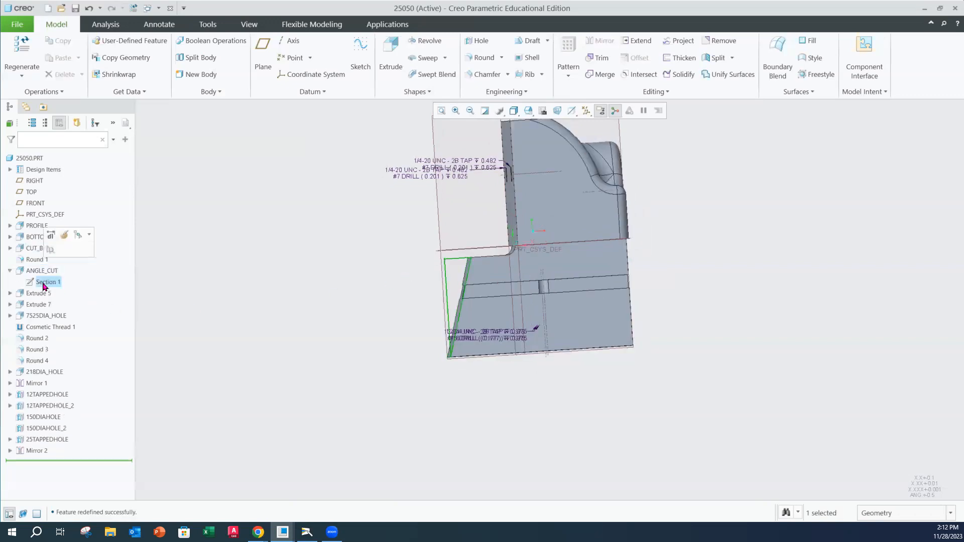
left_click(64, 240)
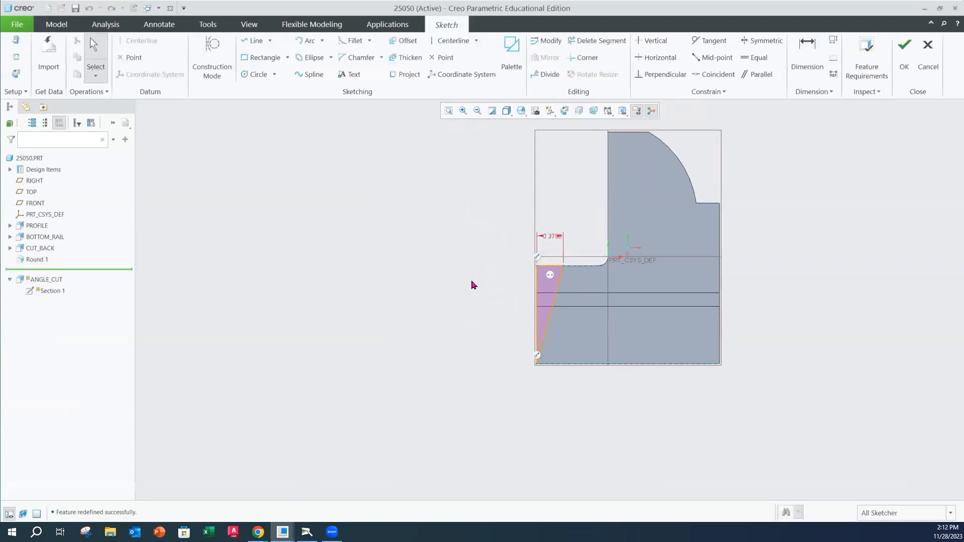
left_click(904, 53)
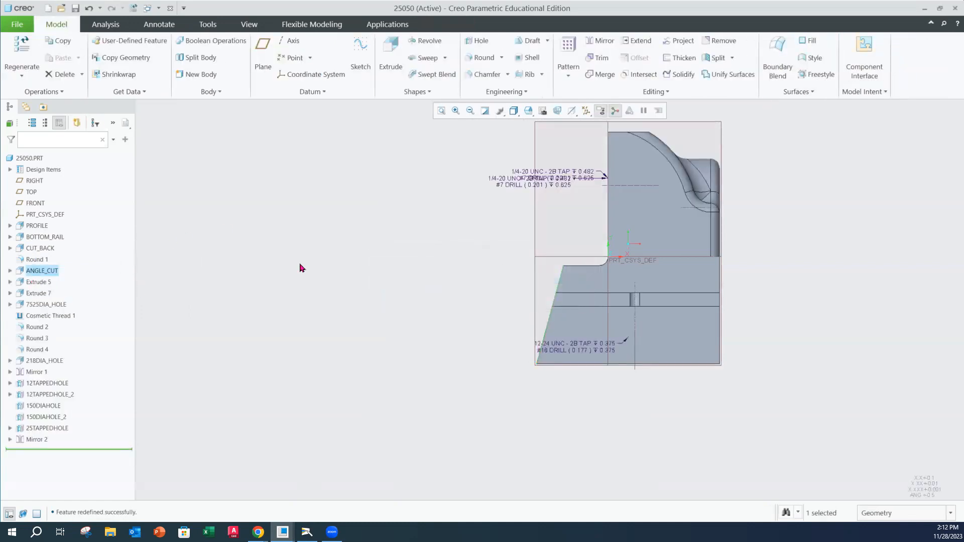
Open the ANGLE_CUT extrusion's definition, examine how it removes material across the rail's end, and close it
left_click(11, 271)
left_click(11, 271)
double_click(41, 270)
left_click(45, 207)
middle_click_drag(508, 319, 544, 331)
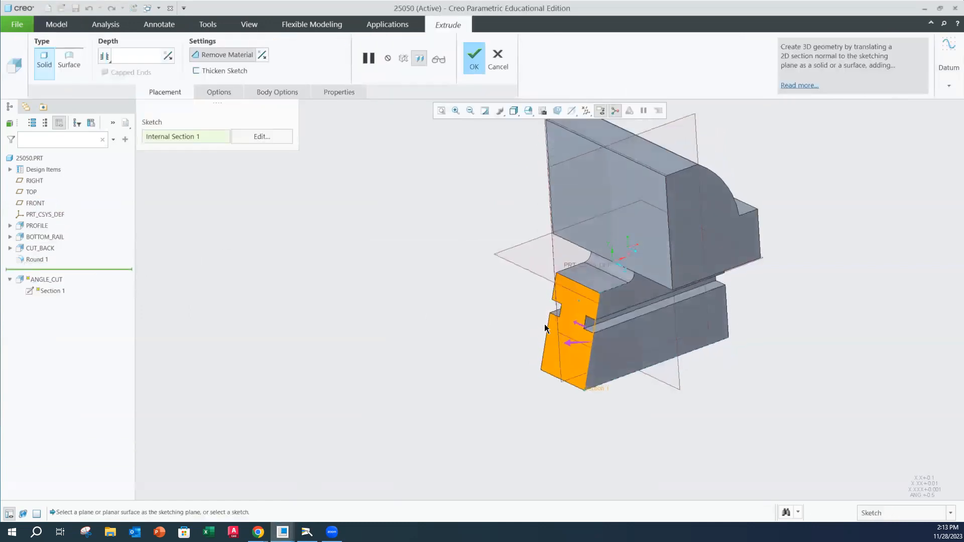
left_click(473, 56)
Open the definition of Extrude 5, examine how the circular boss extends into the curved profile face, and close it
middle_click_drag(271, 300, 236, 277)
left_click(38, 281)
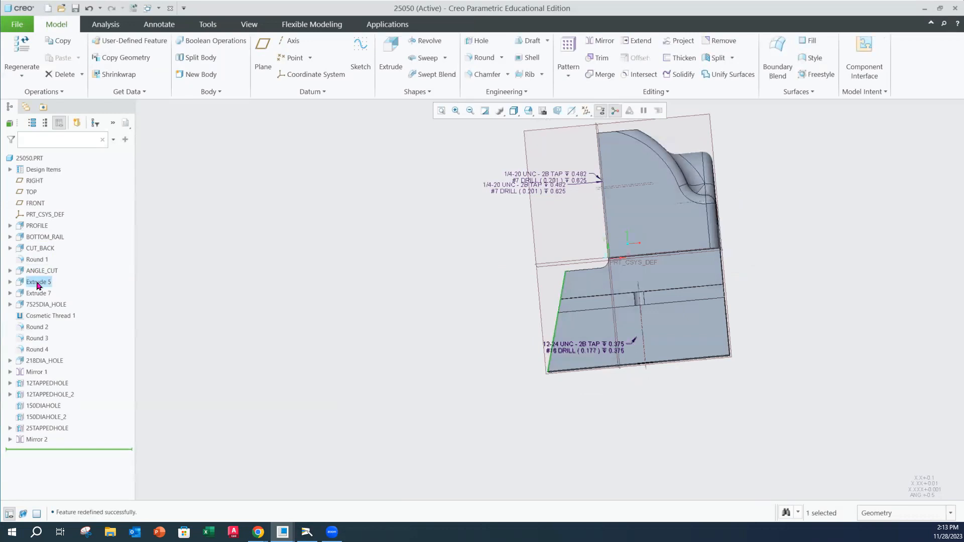
middle_click_drag(477, 251, 427, 289)
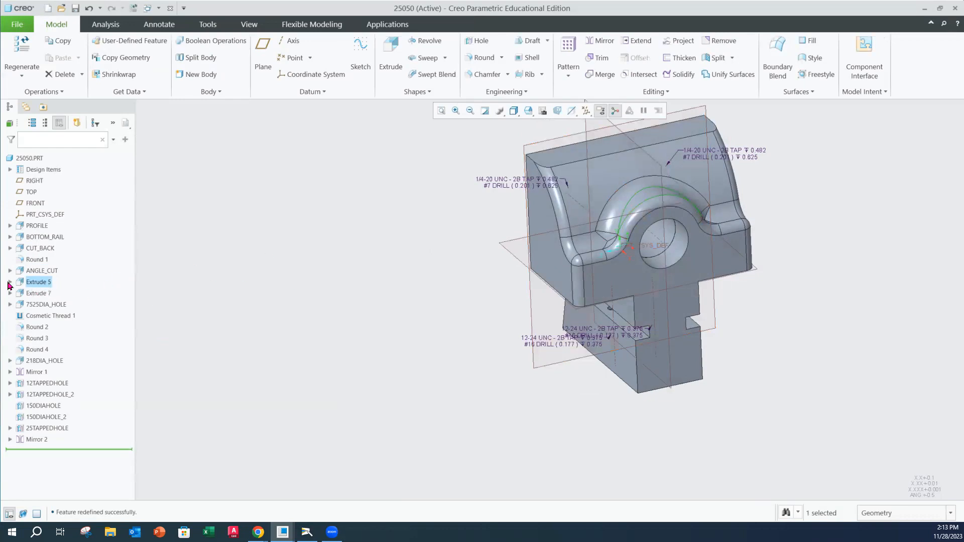
left_click(37, 286)
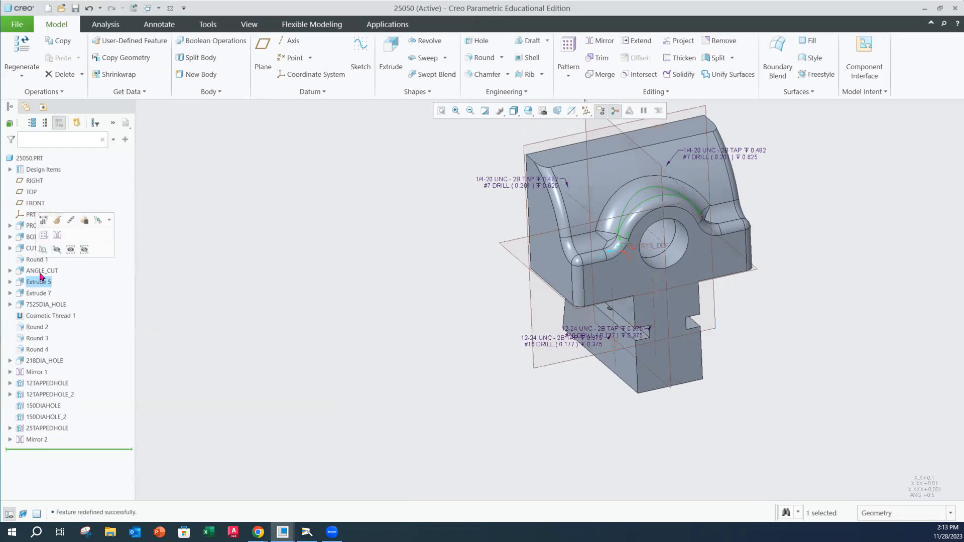
left_click(57, 221)
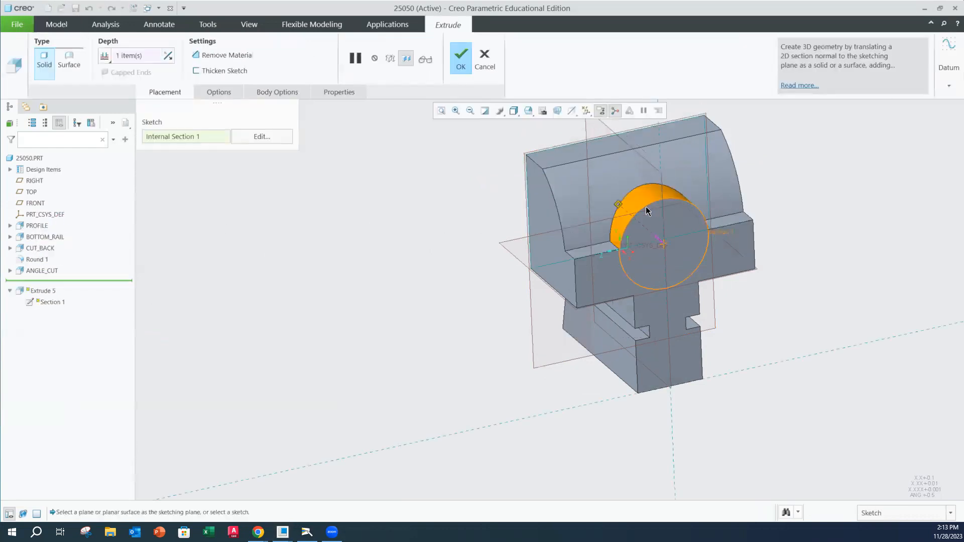
middle_click_drag(695, 226, 689, 203)
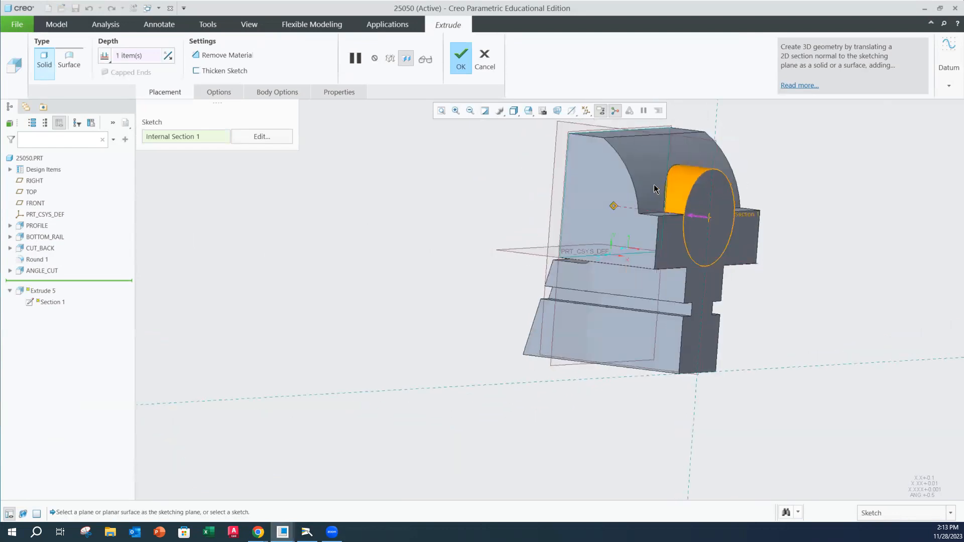
middle_click_drag(508, 249, 442, 236)
left_click(460, 58)
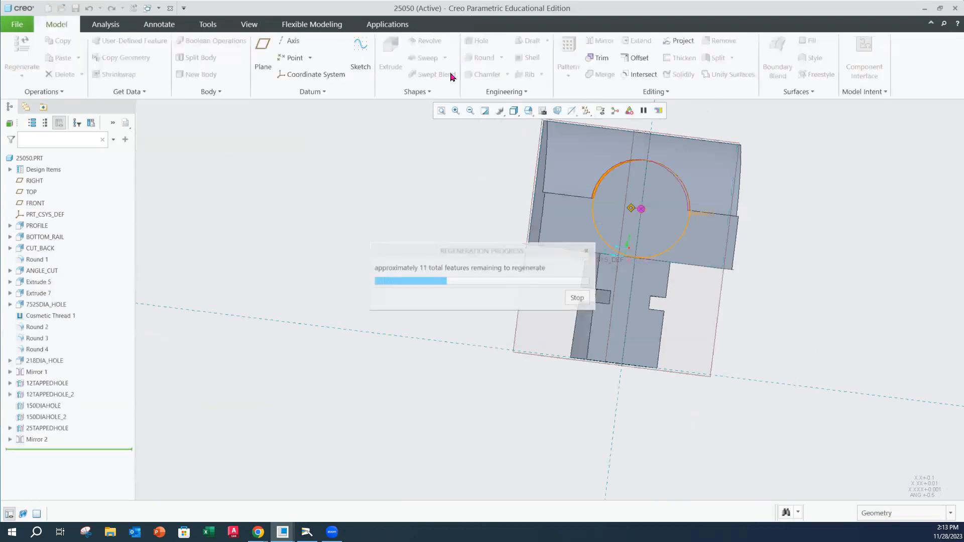
Rename the Extrude 7 feature as 750HOLE
left_click(38, 296)
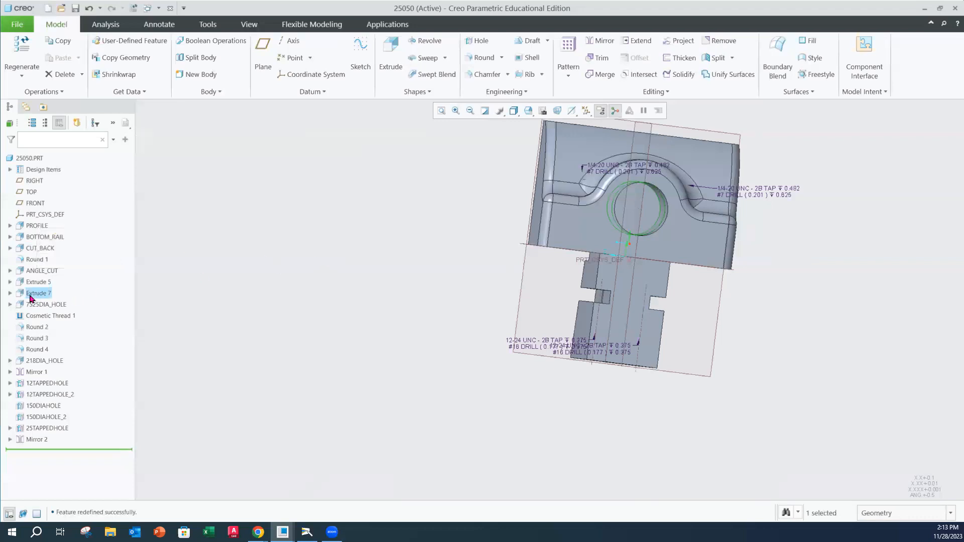
left_click(31, 296)
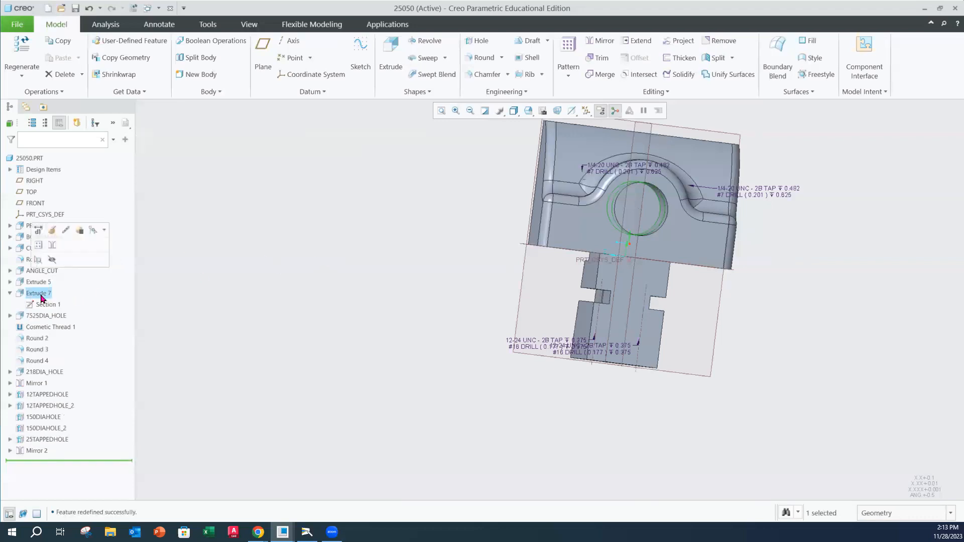
double_click(41, 294)
type("750HOLE")
key("Return")
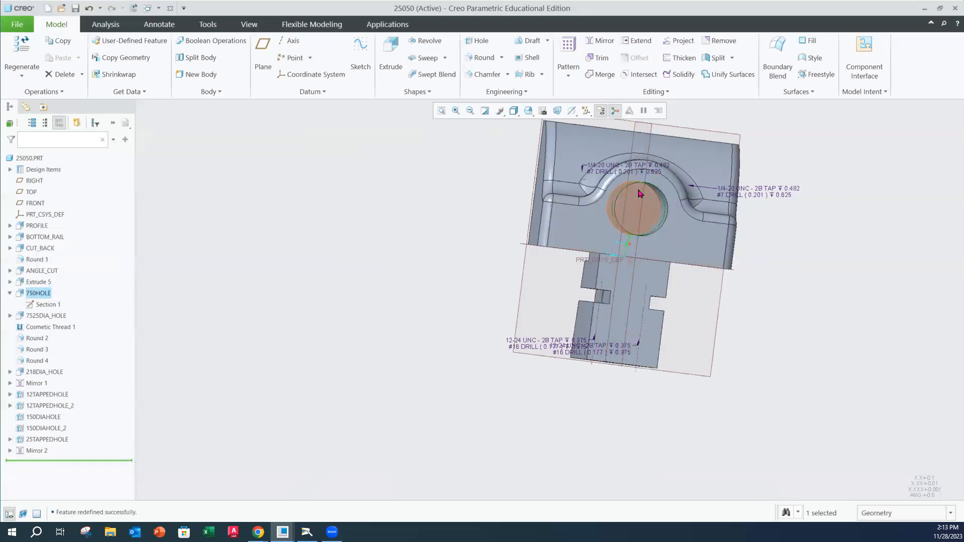
Check the flat-bottom hole callout on the paper drawing in the Camera window, and examine the highlighted 750HOLE feature in the Creo model
left_click(306, 532)
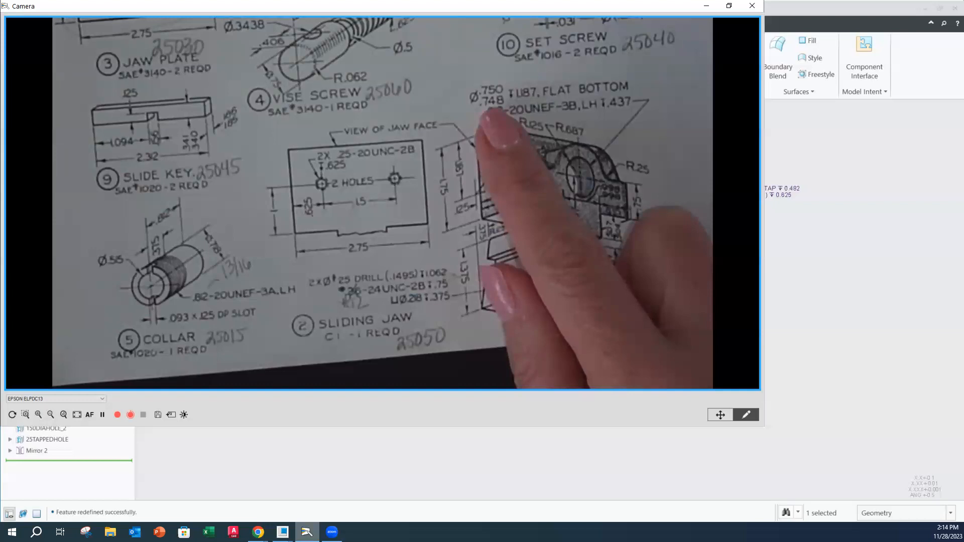
left_click(848, 385)
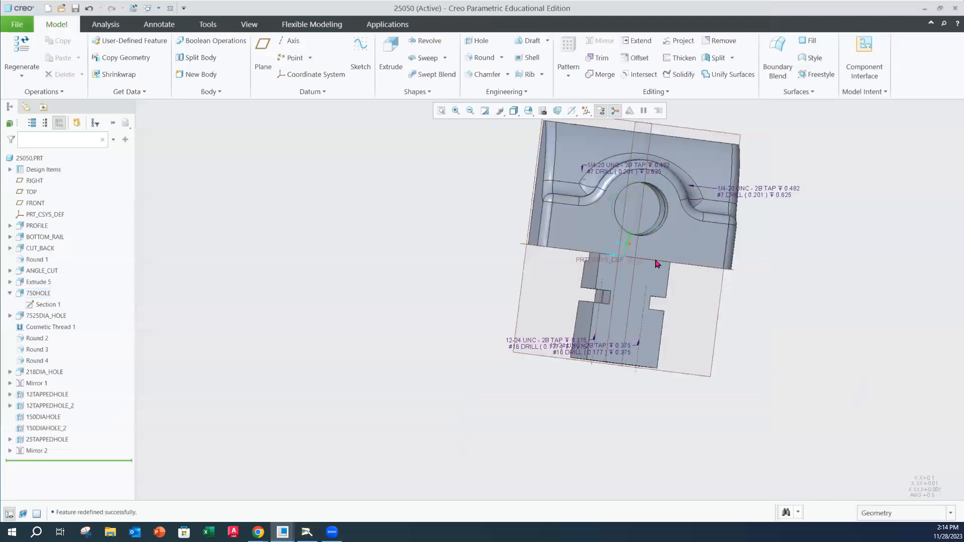
left_click(43, 293)
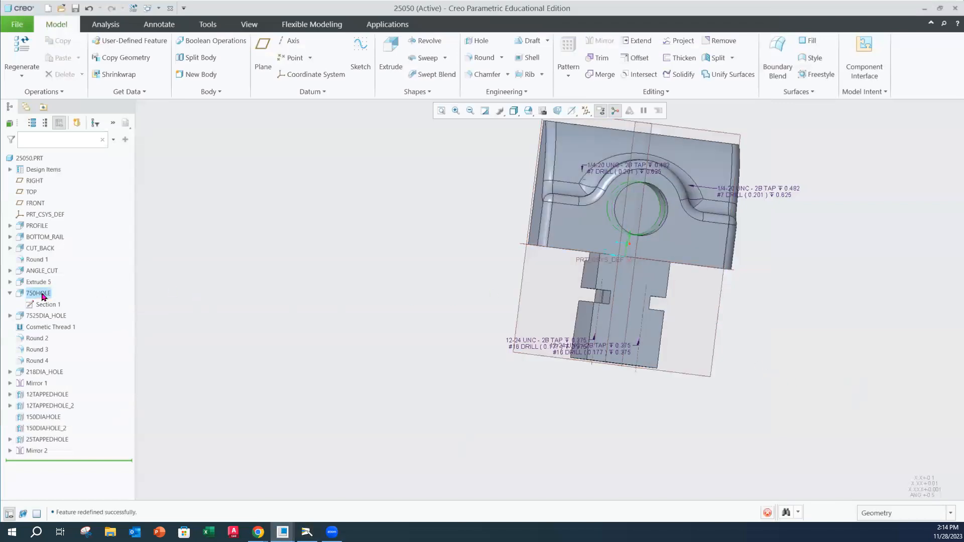
middle_click_drag(519, 236, 591, 240)
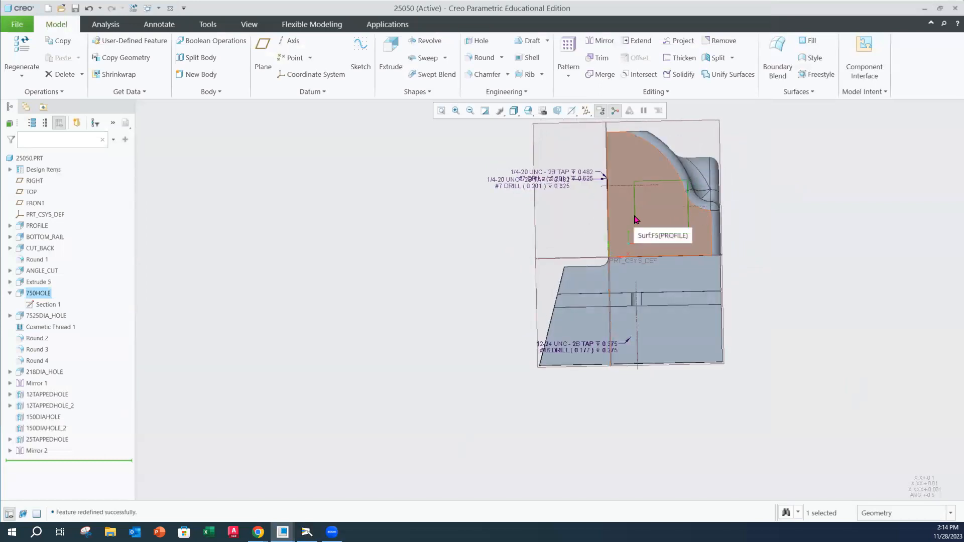
middle_click_drag(181, 305, 136, 306)
Highlight the 7525DIA_HOLE feature, and check the sliding jaw's thread callout on the paper drawing in the Camera window
left_click(49, 317)
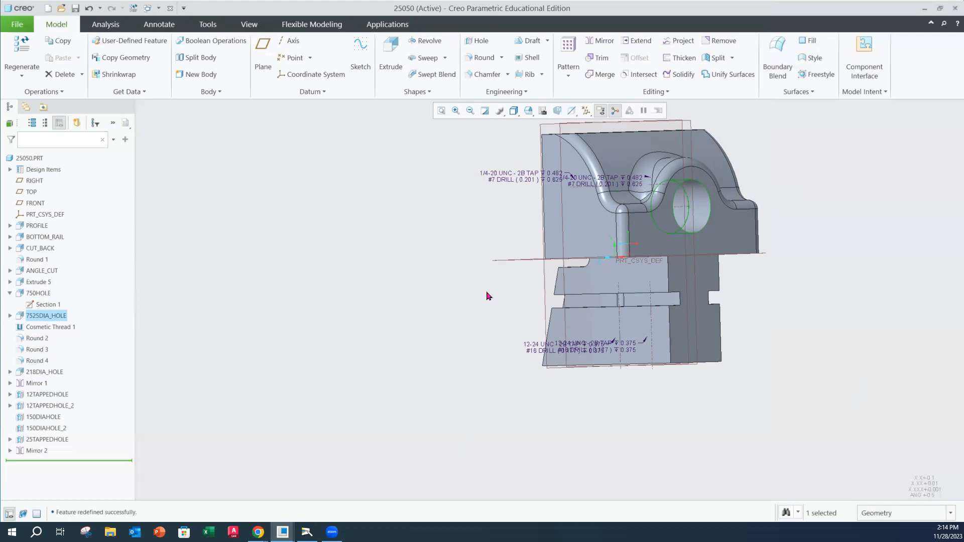
middle_click_drag(742, 214, 729, 215)
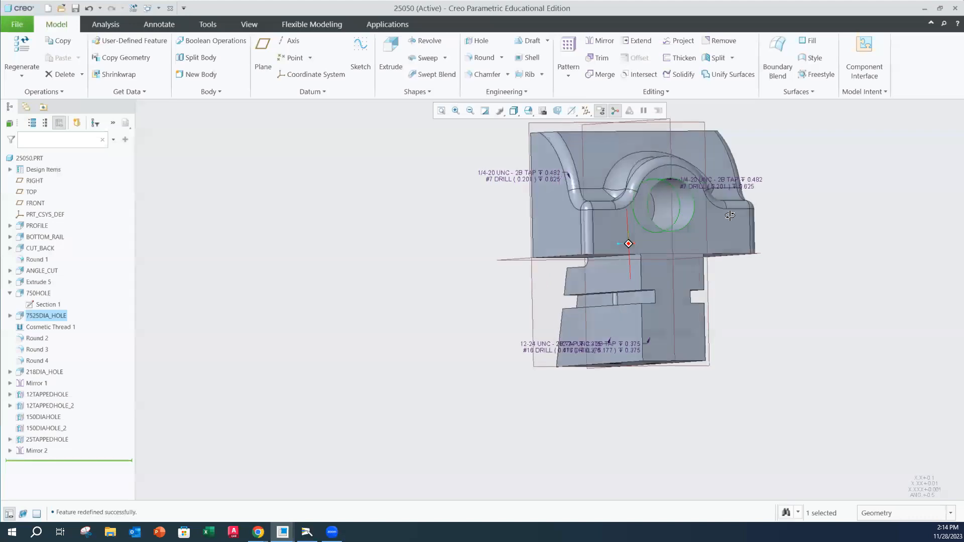
left_click(307, 532)
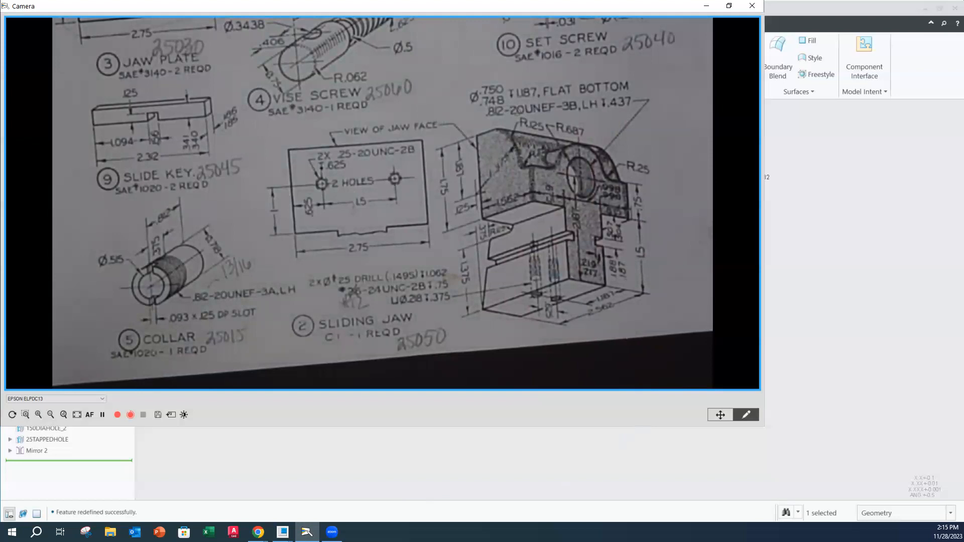
left_click(846, 206)
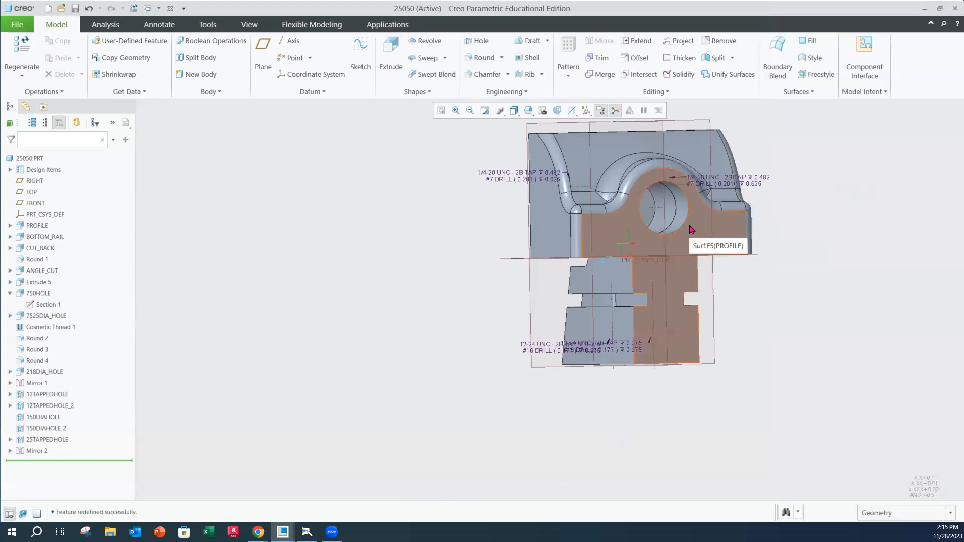
Open the section sketch of 7525DIA_HOLE, examine the diameter of its circle, and close the sketch
left_click(44, 317)
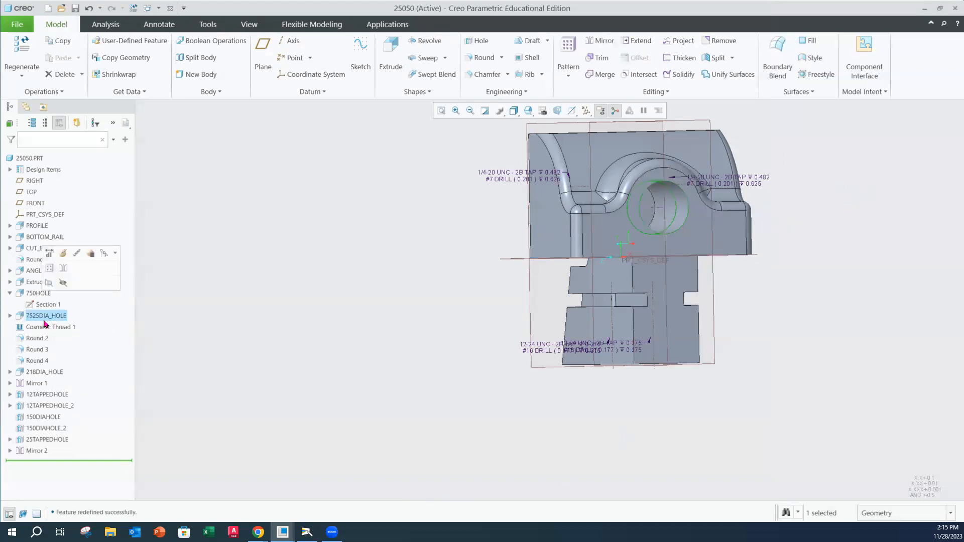
left_click(10, 317)
left_click(31, 328)
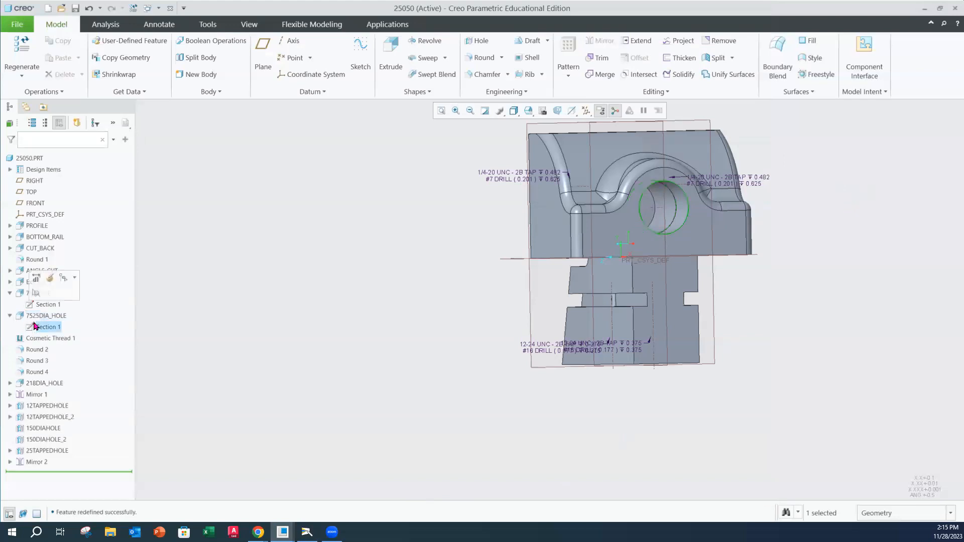
left_click(50, 278)
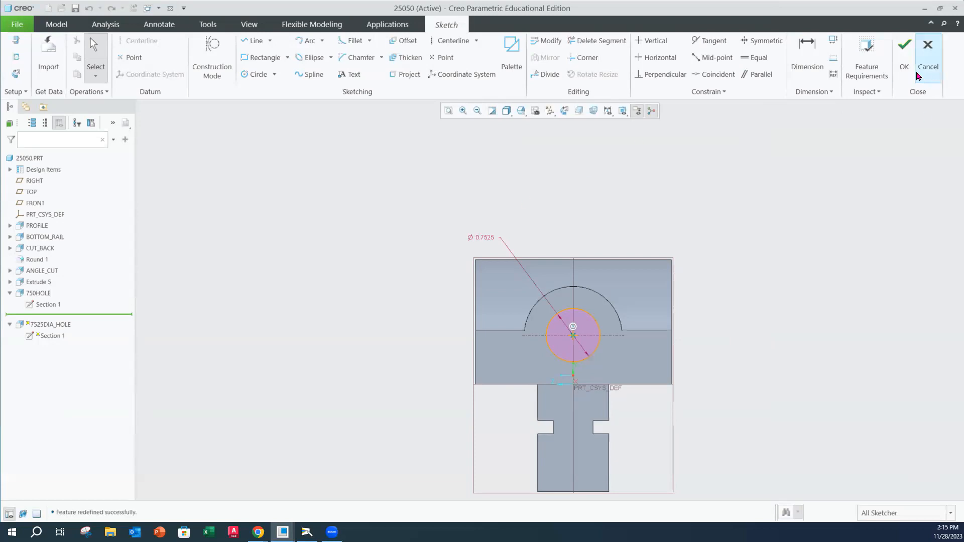
left_click(904, 56)
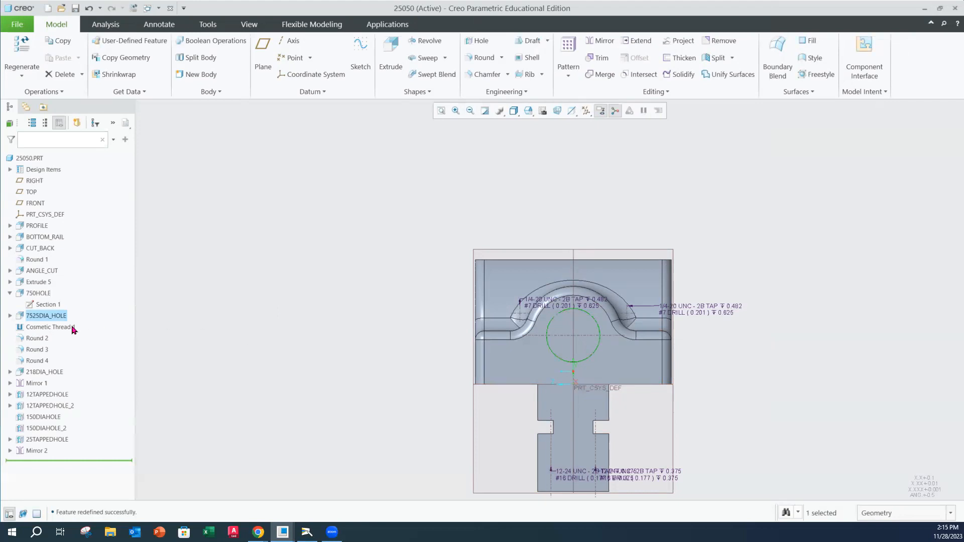
Open the definition of Cosmetic Thread 1 and examine its threaded surface, diameter and pitch
left_click(64, 328)
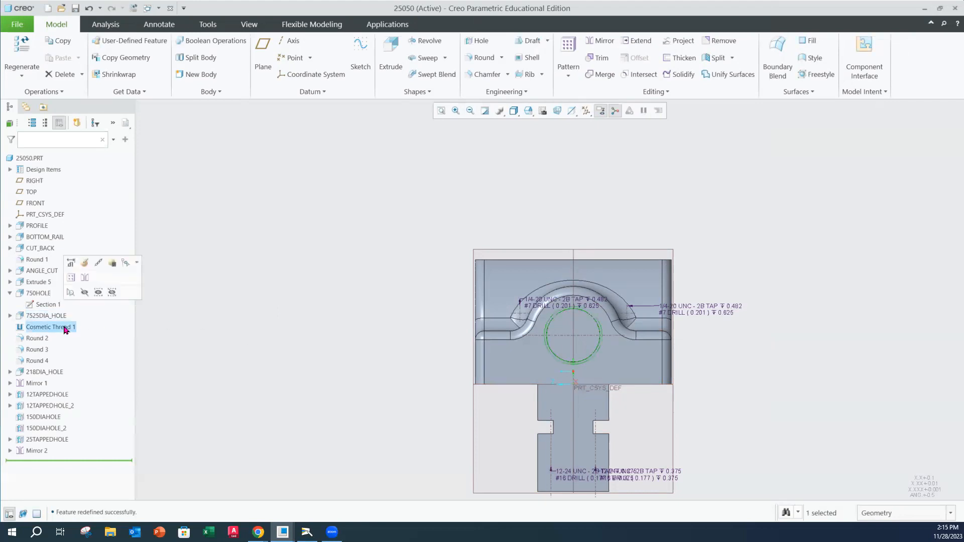
left_click(71, 262)
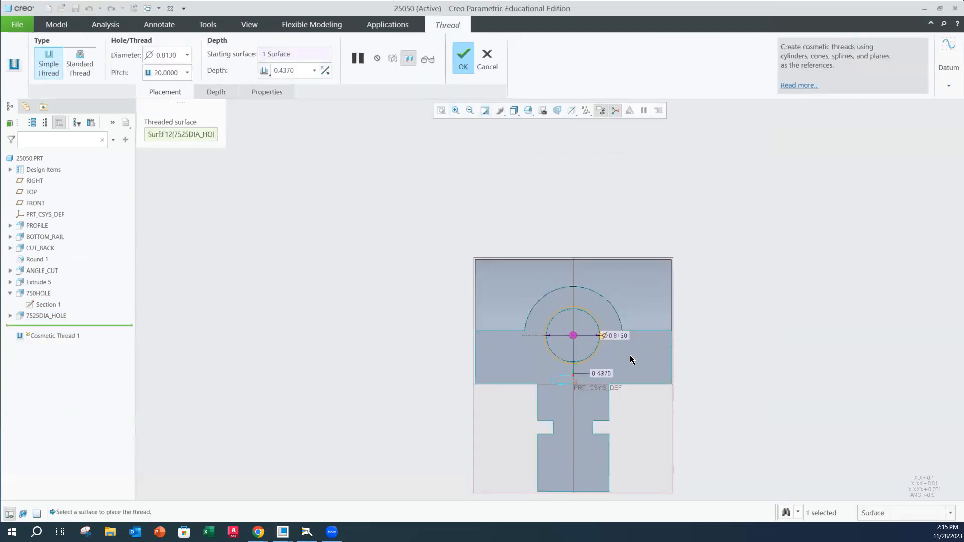
middle_click_drag(639, 232, 673, 239)
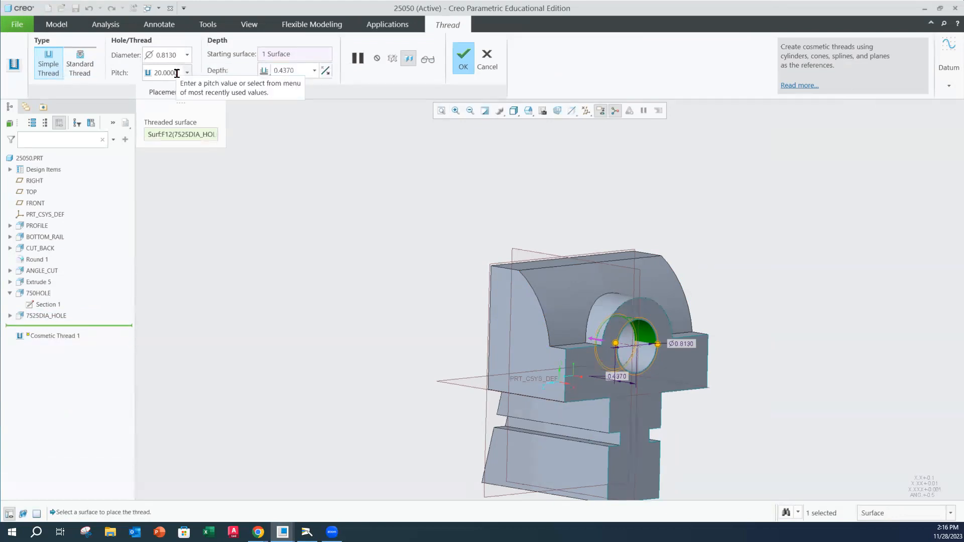
left_click(186, 60)
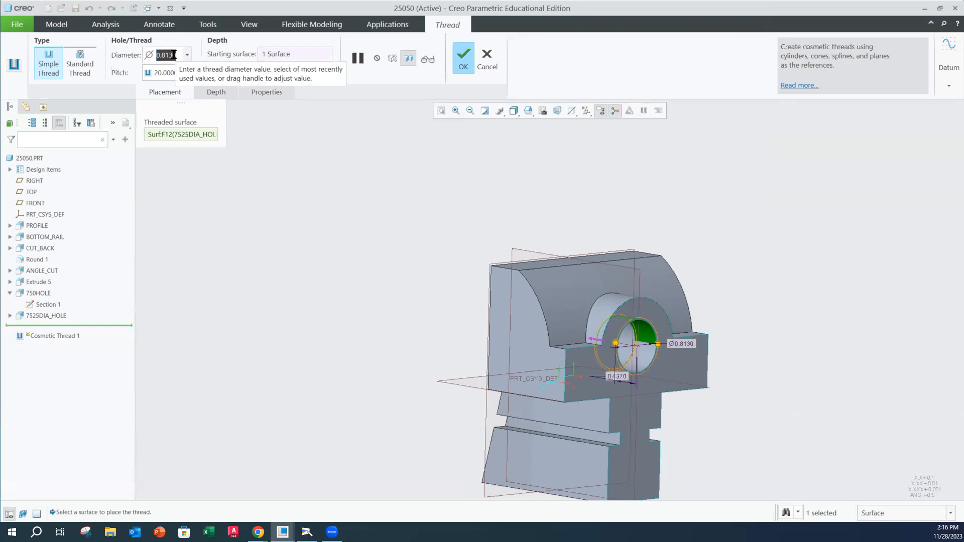
Set the cosmetic thread's MINOR_DIAMETER parameter to 0.7525, check the thread depth, and accept the thread definition
left_click(264, 93)
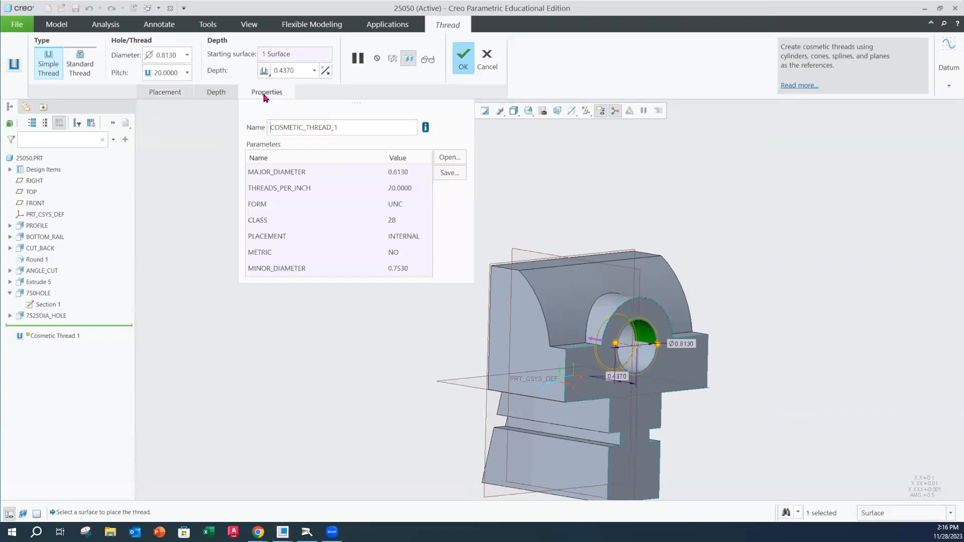
left_click(401, 174)
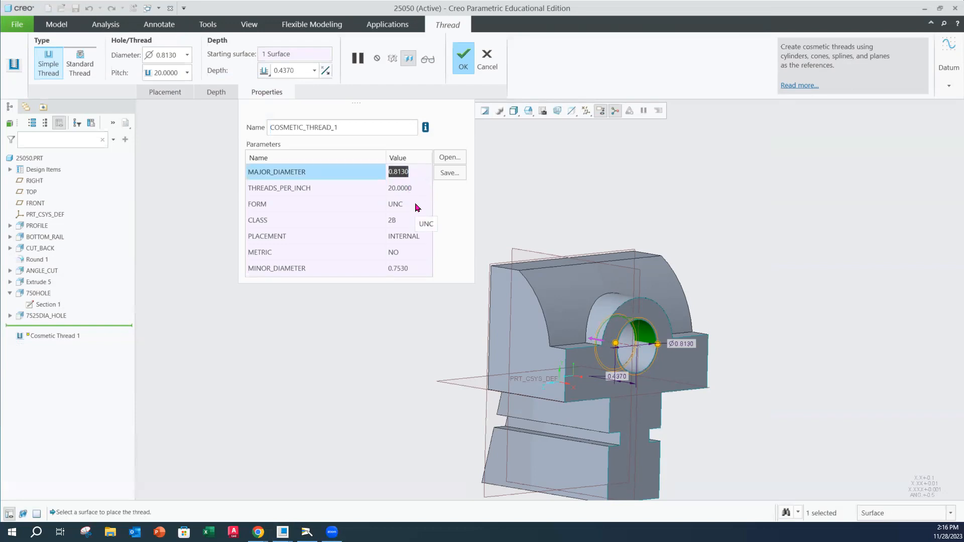
left_click(398, 268)
type("0.7525")
left_click(411, 270)
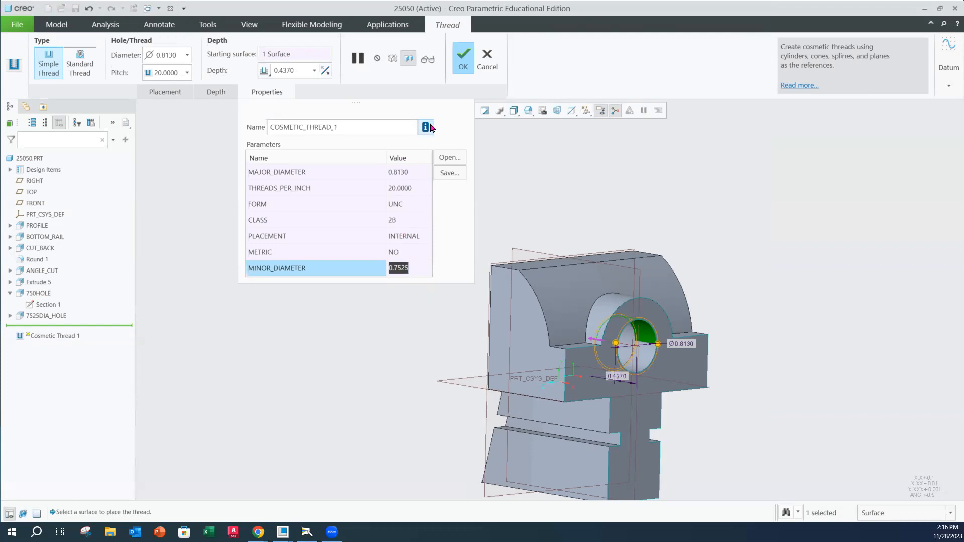
left_click(542, 159)
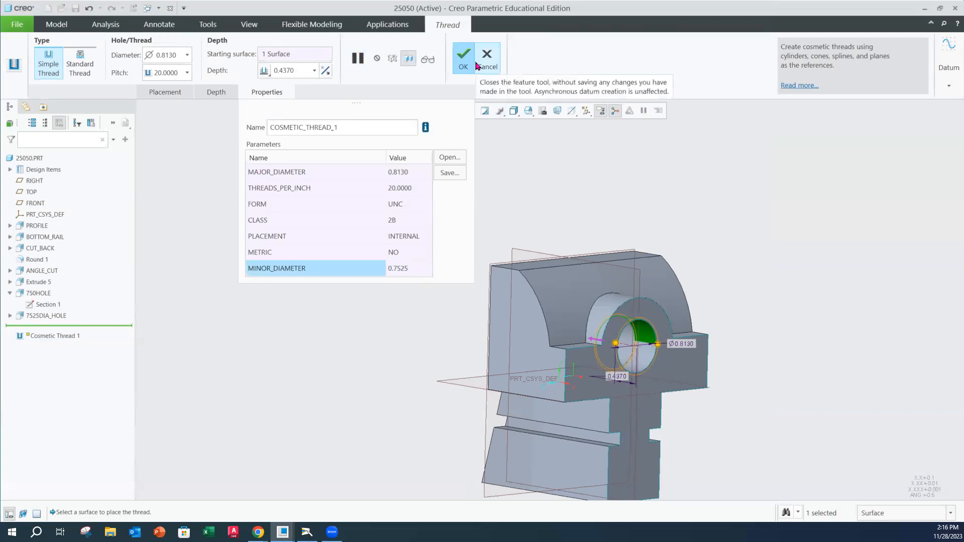
double_click(283, 71)
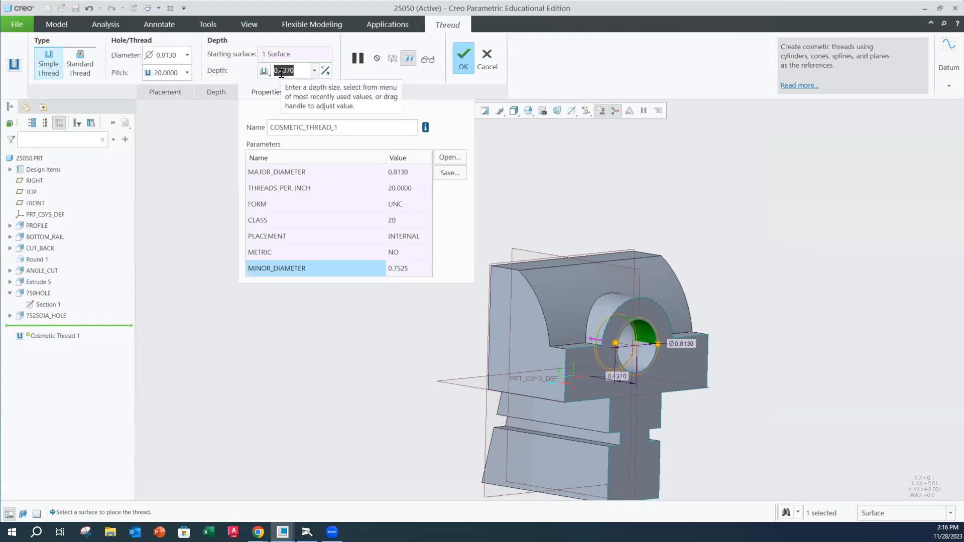
left_click(464, 63)
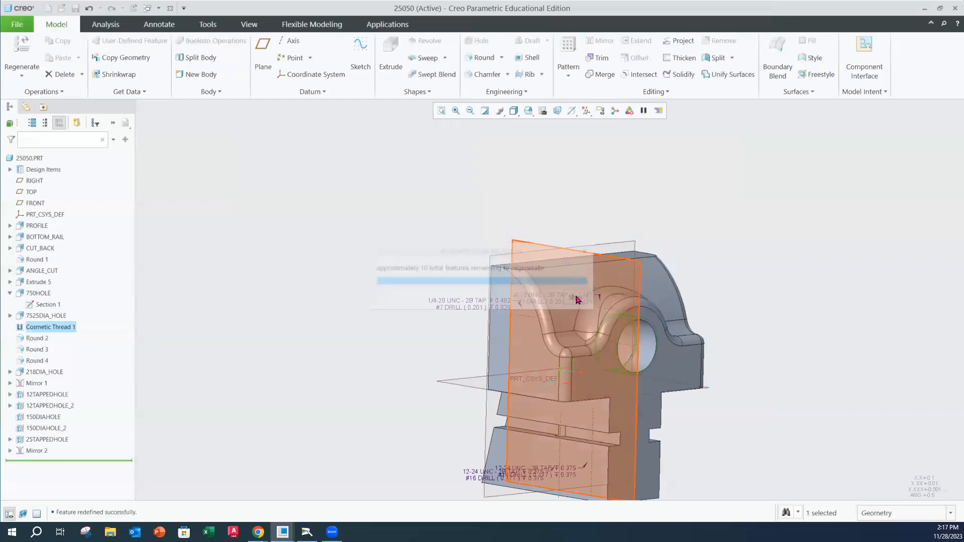
Examine the cosmetic thread around the large bore up close, and highlight Round 2, Round 3 and Round 4 in turn
scroll(655, 339, "up", 3)
scroll(652, 337, "up", 2)
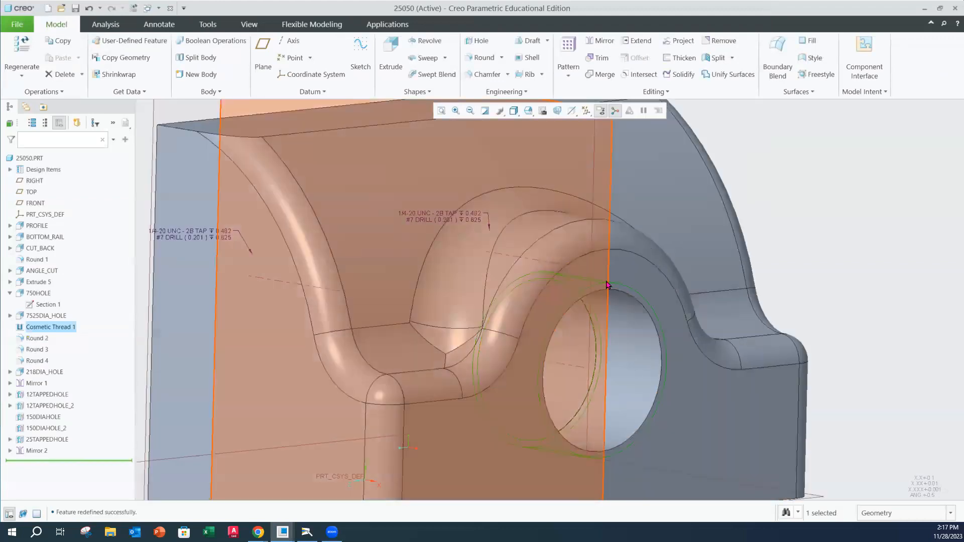
scroll(550, 297, "down", 2)
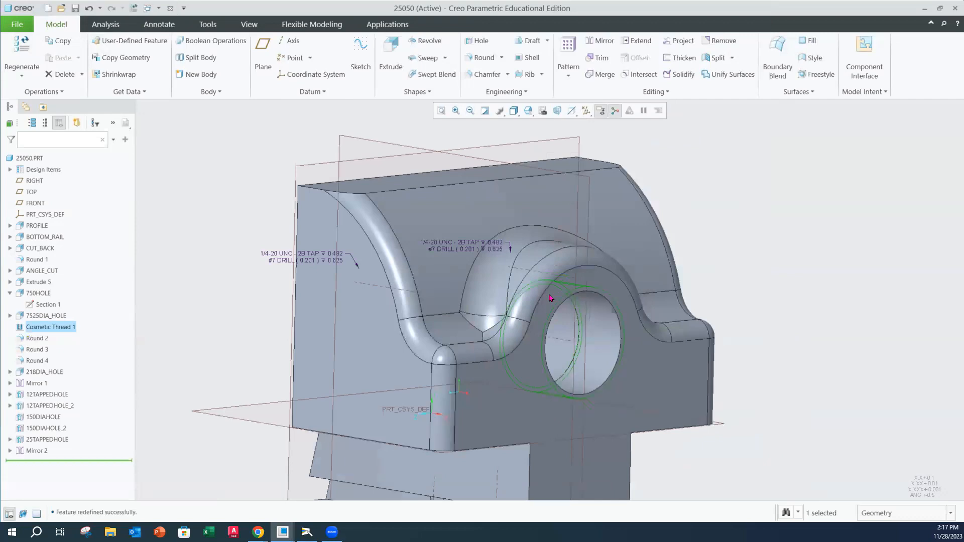
scroll(541, 292, "down", 3)
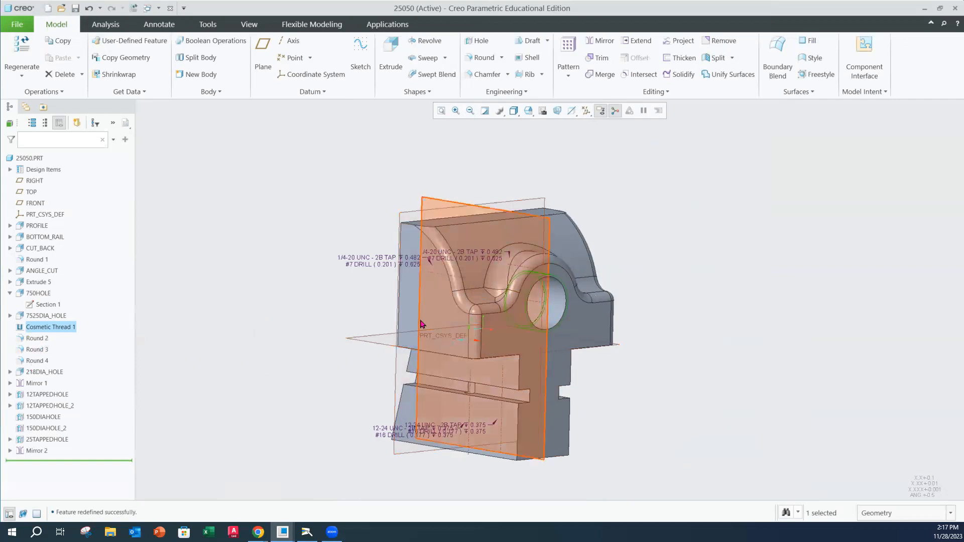
left_click(37, 340)
left_click(36, 350)
left_click(37, 361)
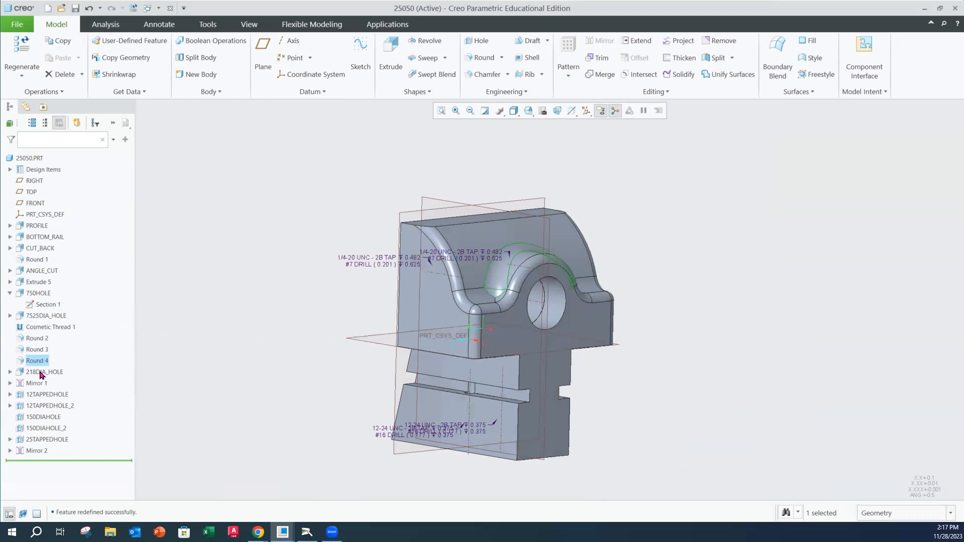
mouse_move(293, 271)
middle_mouse_down()
mouse_move(321, 265)
mouse_move(299, 270)
middle_mouse_up()
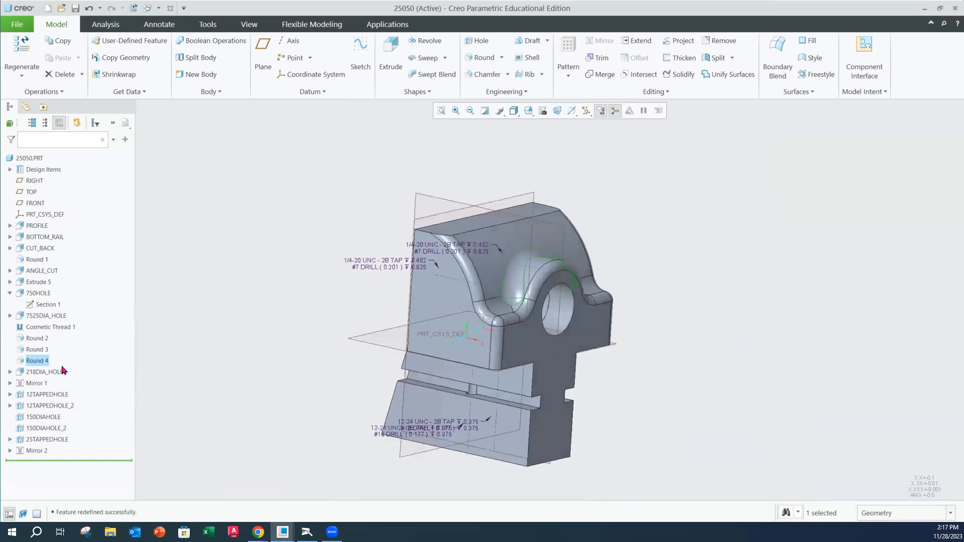
Highlight the 218DIA_HOLE feature in the rail's underside, and compare it with the counterbored tapped hole callout on the drawing in the Camera window
left_click(44, 372)
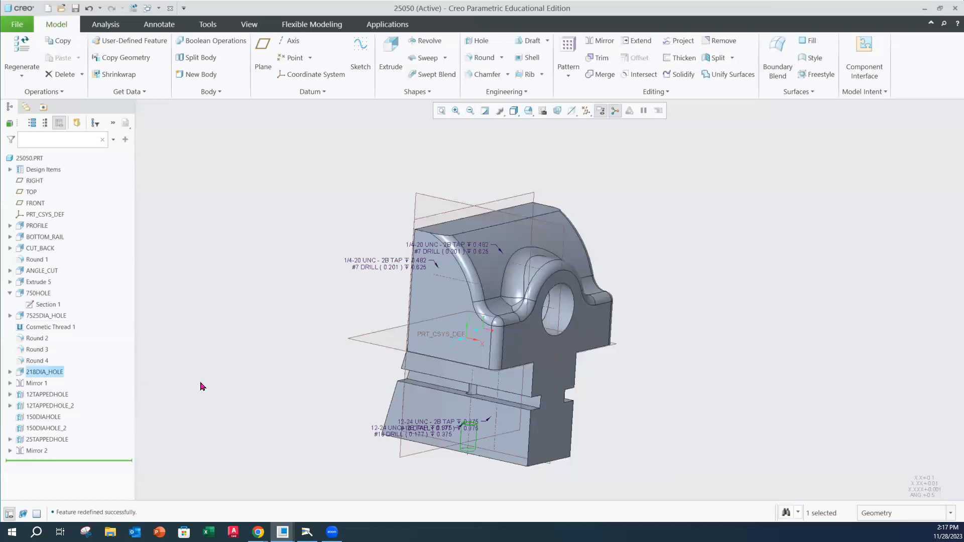
middle_click_drag(201, 386, 200, 348)
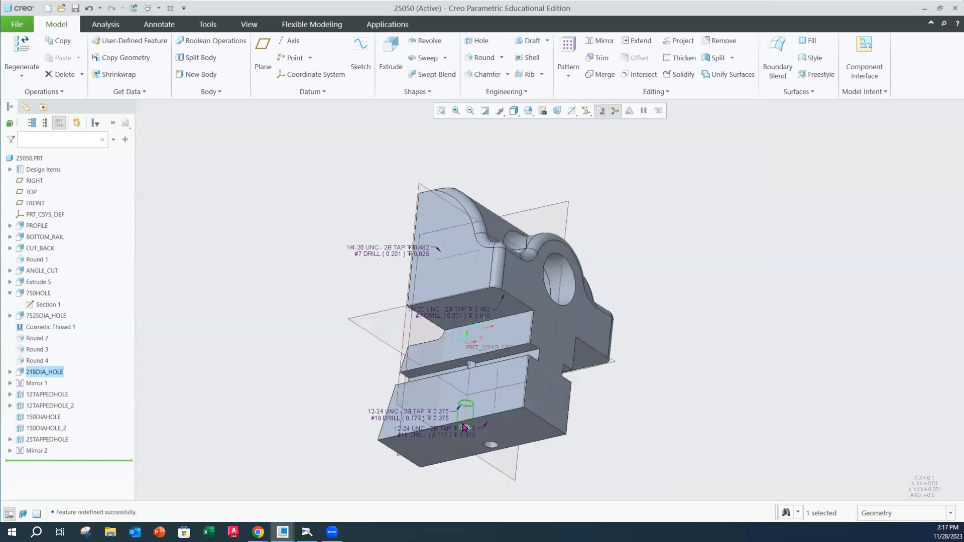
left_click(307, 532)
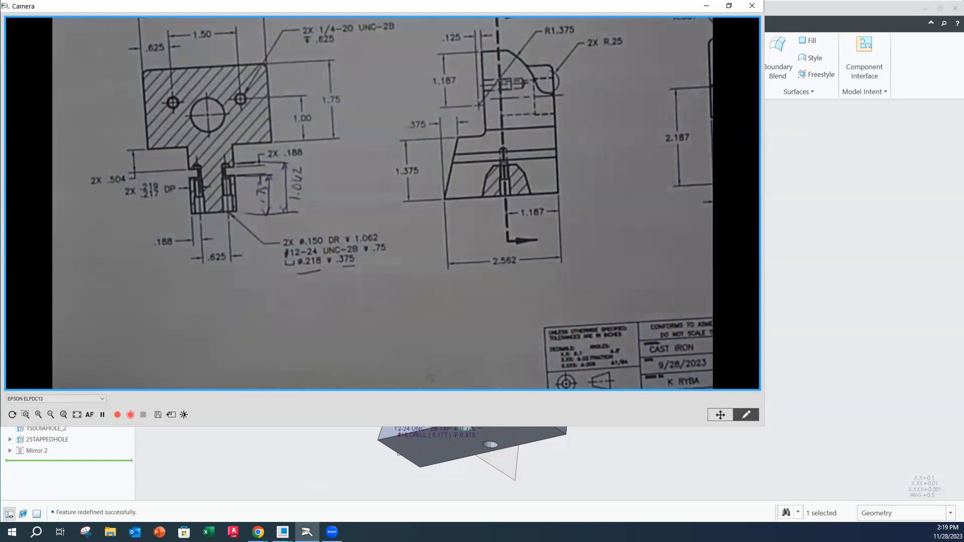
left_click(797, 265)
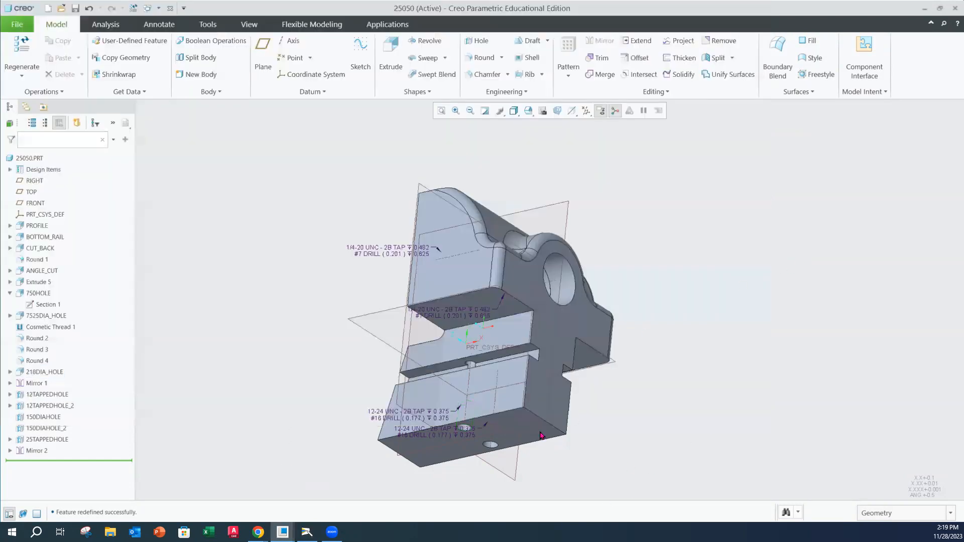
Highlight the 25TAPPEDHOLE feature, examine the 1/4-20 tapped holes in the jaw face, and inspect the complete part from several sides
left_click(45, 440)
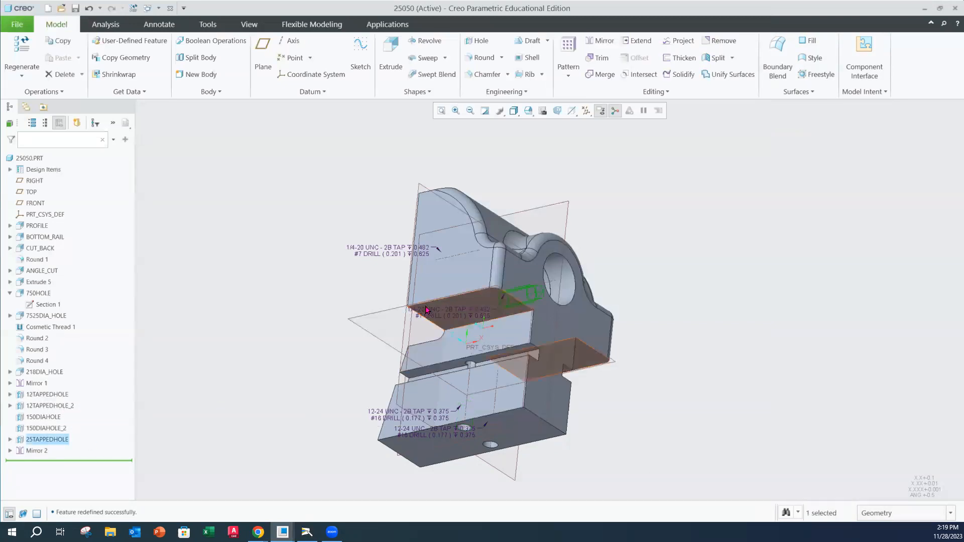
middle_click_drag(452, 312, 509, 266)
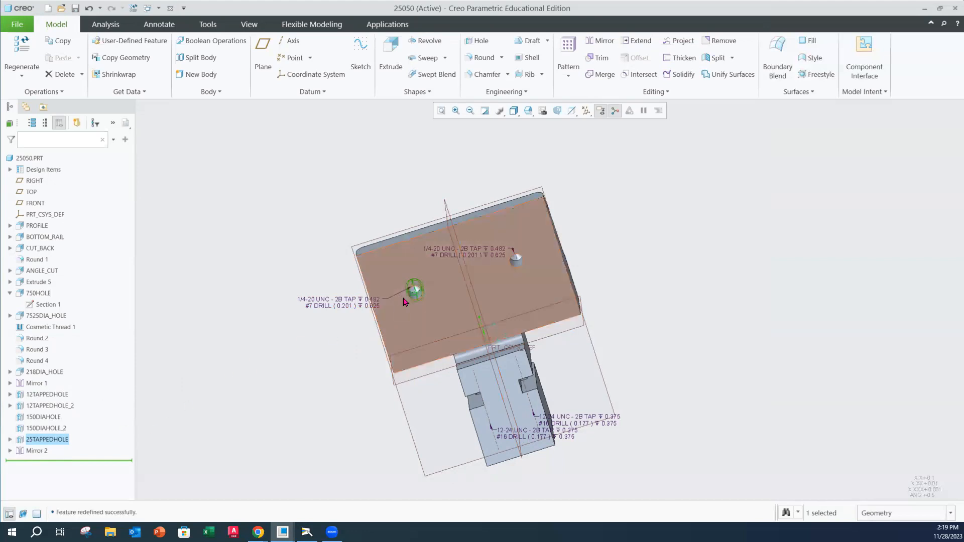
middle_click_drag(406, 299, 408, 289)
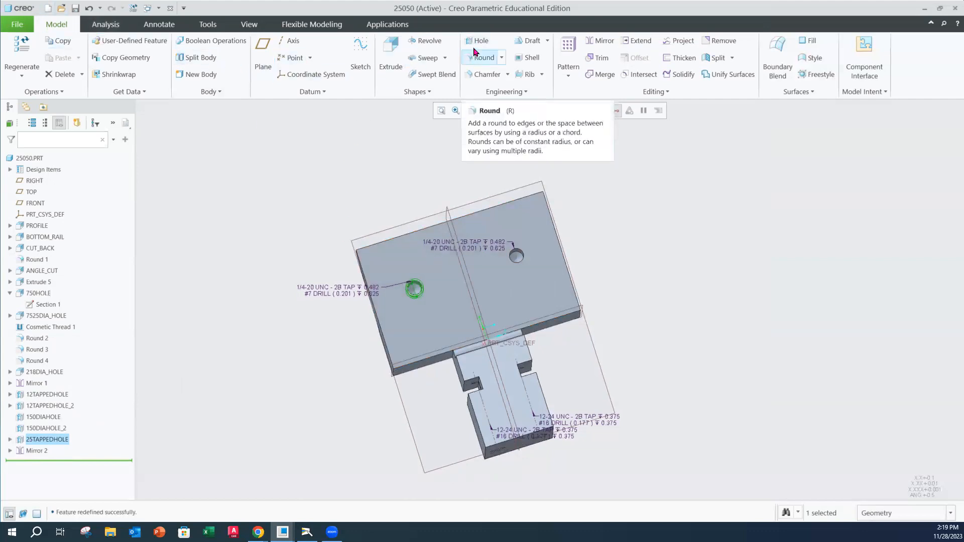
middle_click_drag(493, 260, 444, 234)
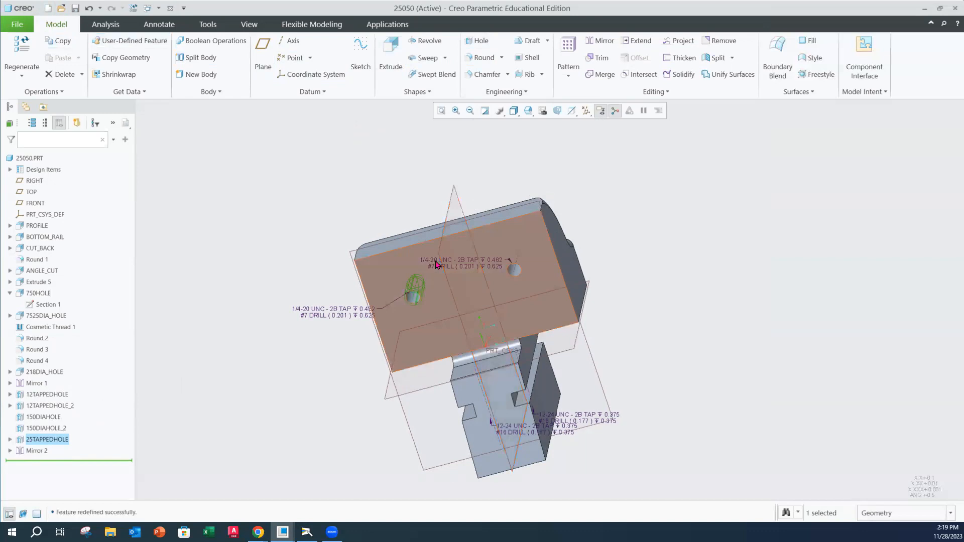
middle_click_drag(491, 253, 617, 228)
left_click(654, 206)
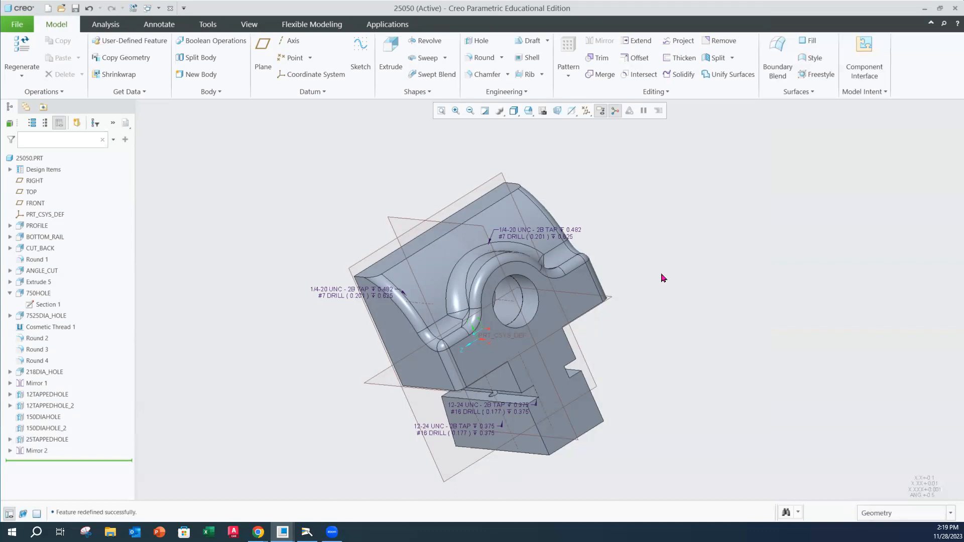
middle_click_drag(619, 332, 624, 293)
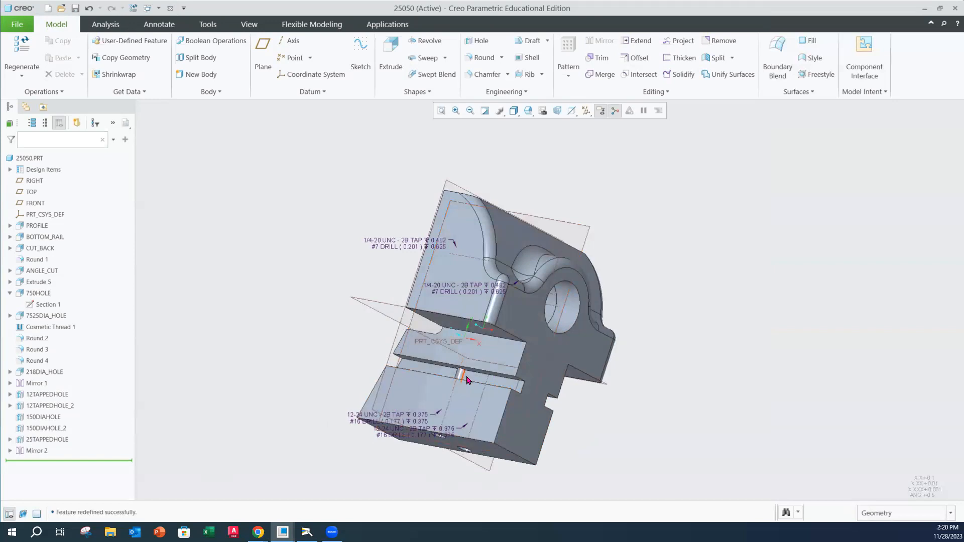
middle_click_drag(462, 377, 491, 390)
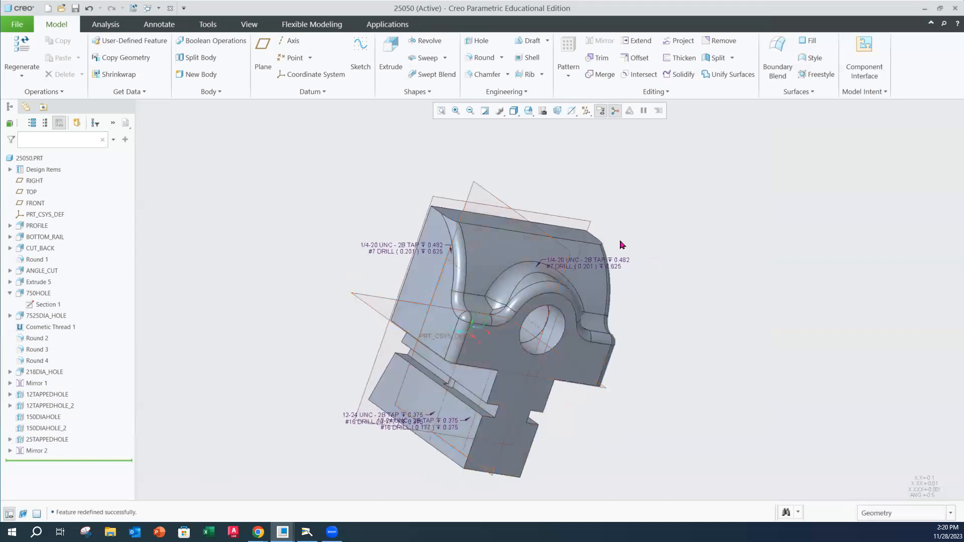
mouse_move(660, 230)
middle_mouse_down()
mouse_move(566, 194)
mouse_move(596, 209)
mouse_move(587, 228)
middle_mouse_up()
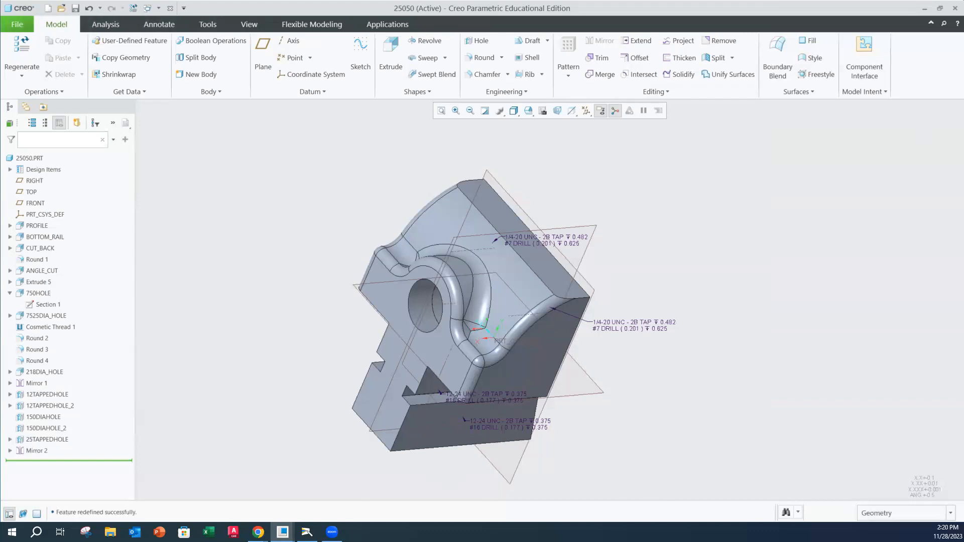
left_click(15, 28)
left_click(24, 48)
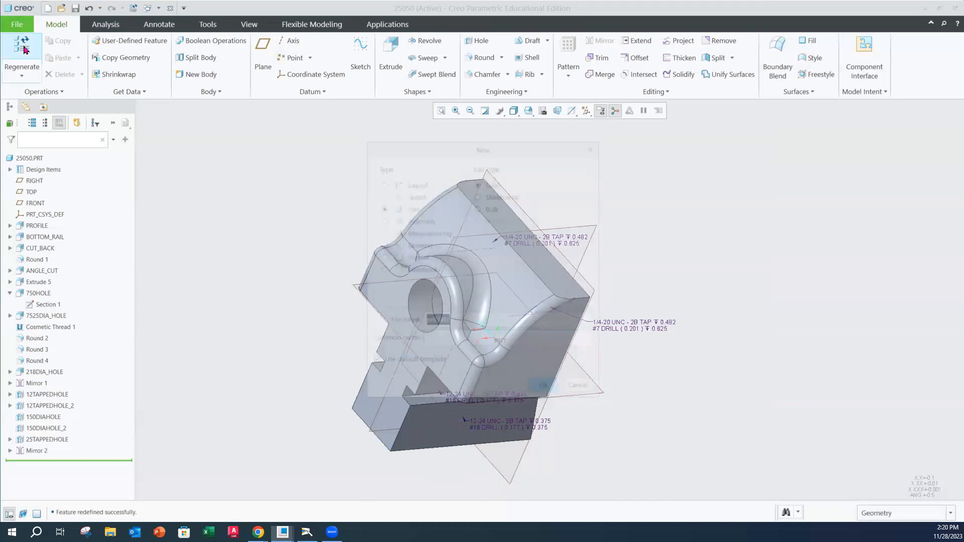
left_click(580, 388)
Save part 25050 and delete all of its old versions
left_click(17, 24)
left_click(28, 86)
left_click(17, 24)
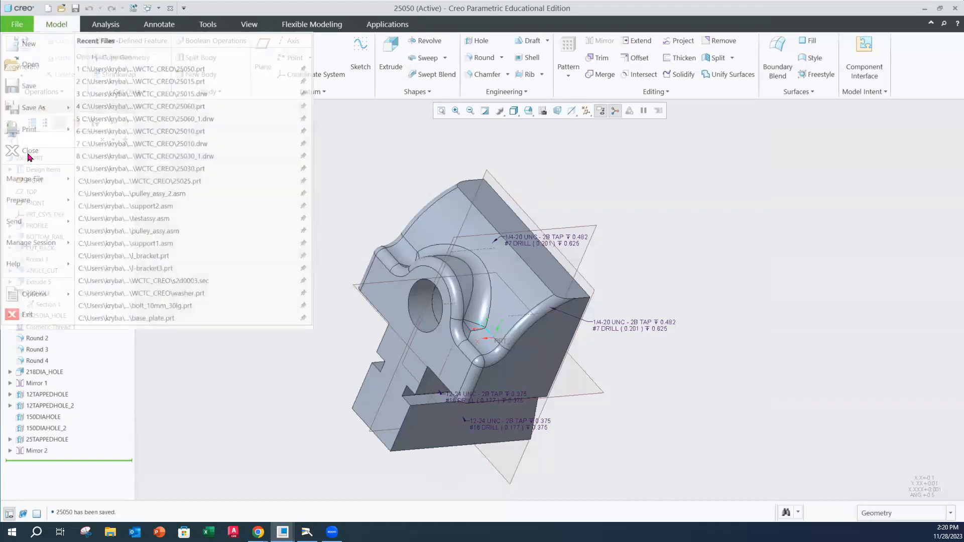
mouse_move(35, 179)
left_click(135, 94)
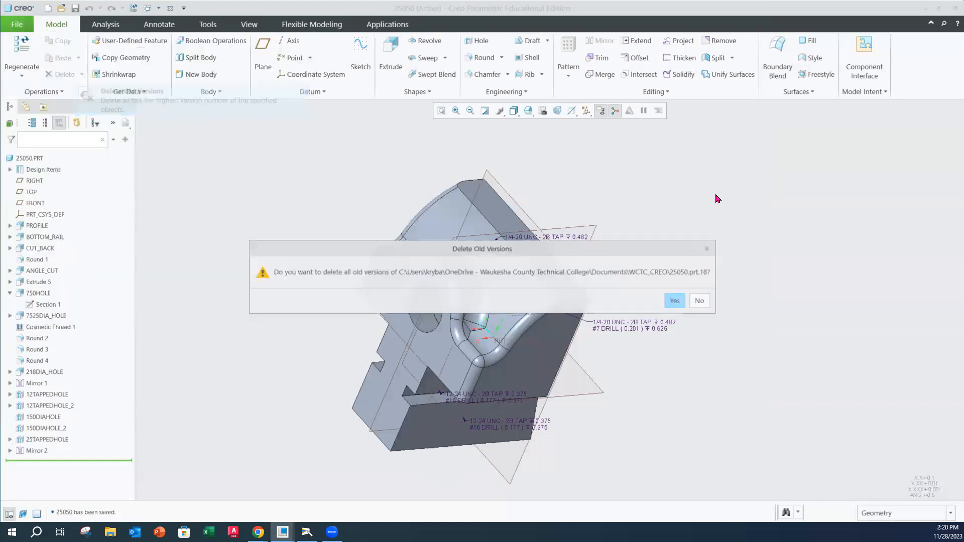
left_click(675, 301)
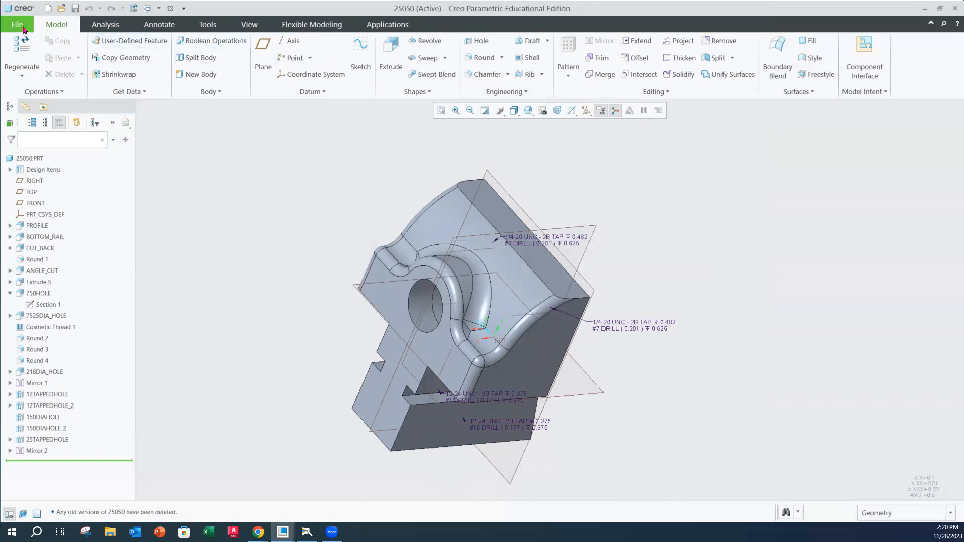
Start a new file of type Drawing with the default template and the drawing model's file name
left_click(18, 24)
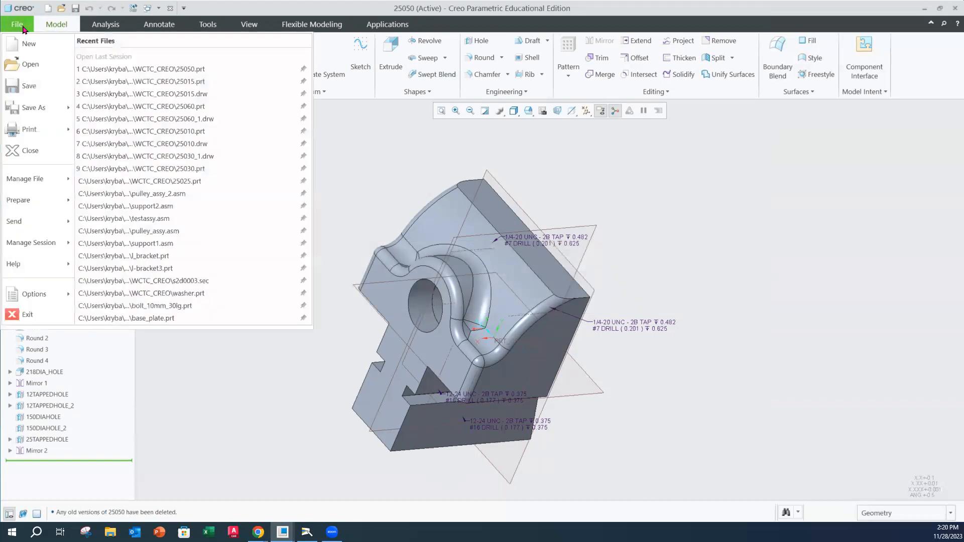
left_click(29, 44)
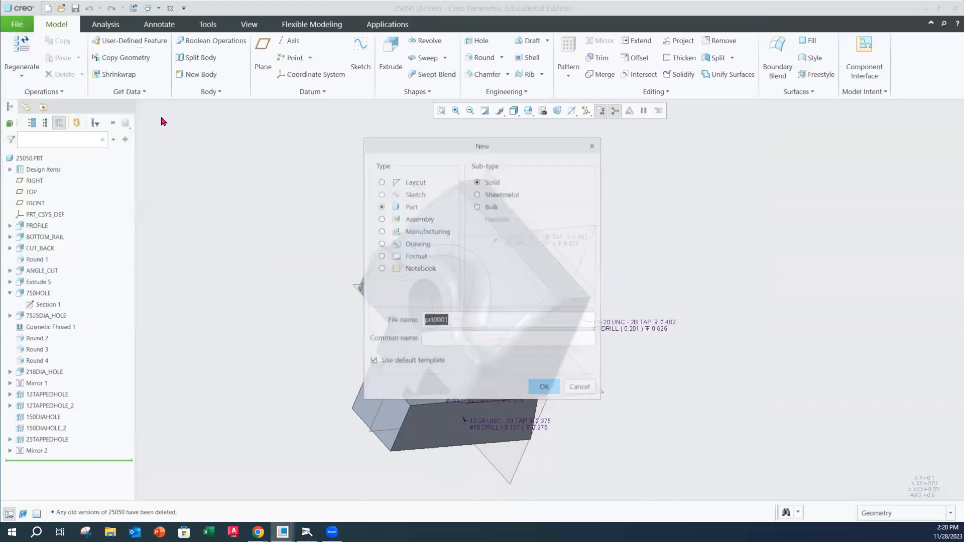
left_click(396, 244)
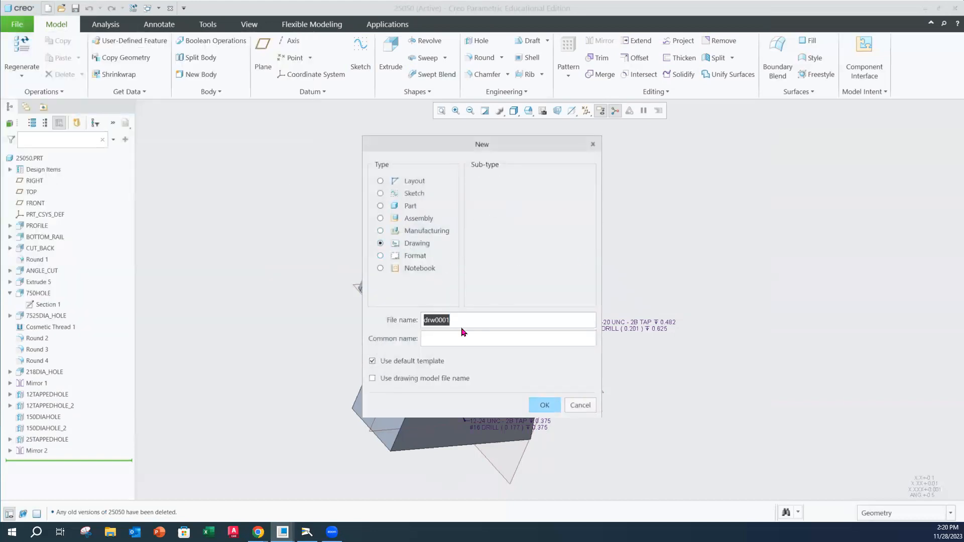
left_click(372, 378)
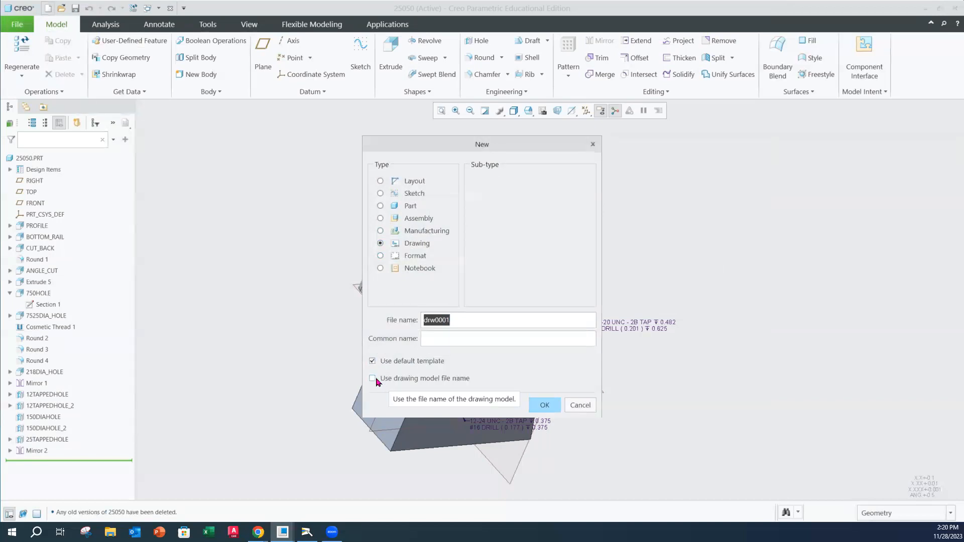
left_click(546, 407)
Assign the wctc_b-size_template_3-view.drw template and create the drawing of 25050.prt
left_click(528, 267)
left_click(409, 266)
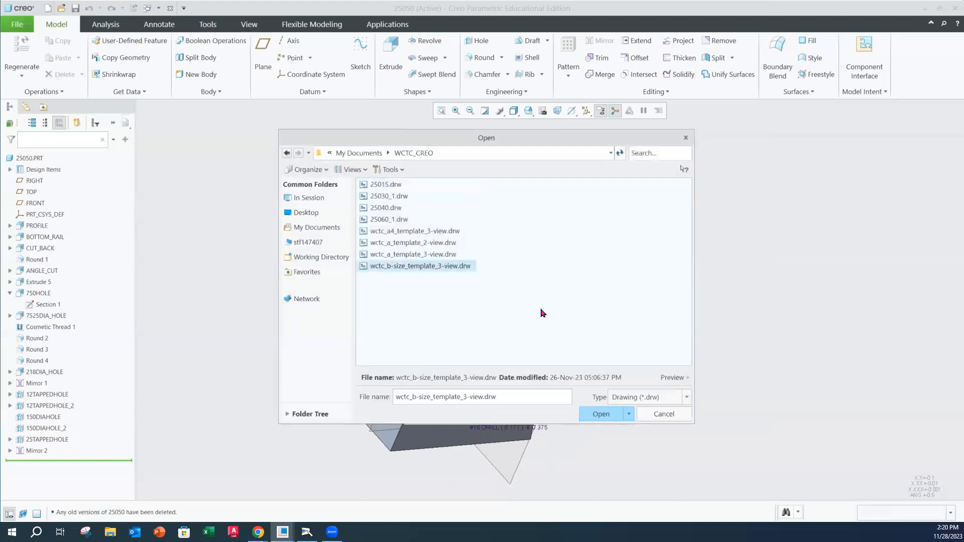
left_click(604, 414)
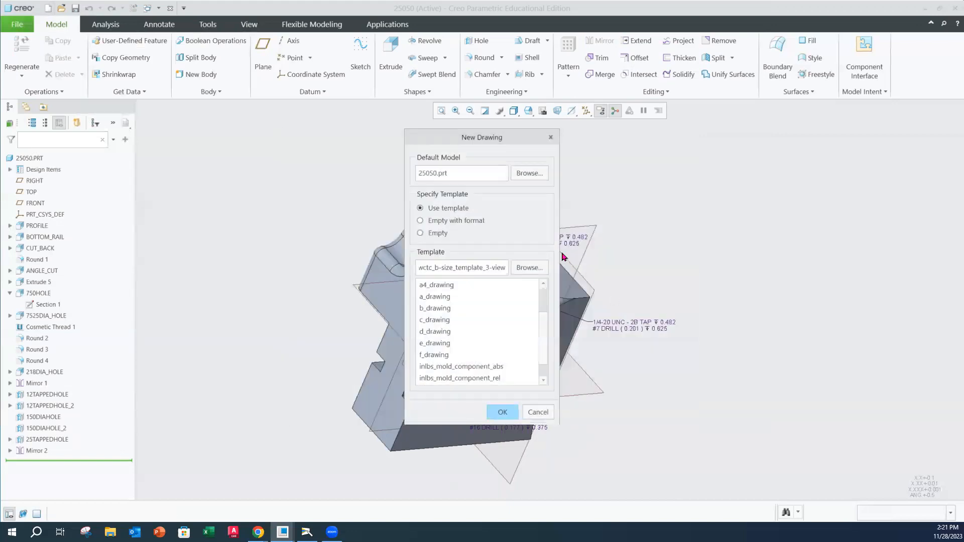
left_click(502, 412)
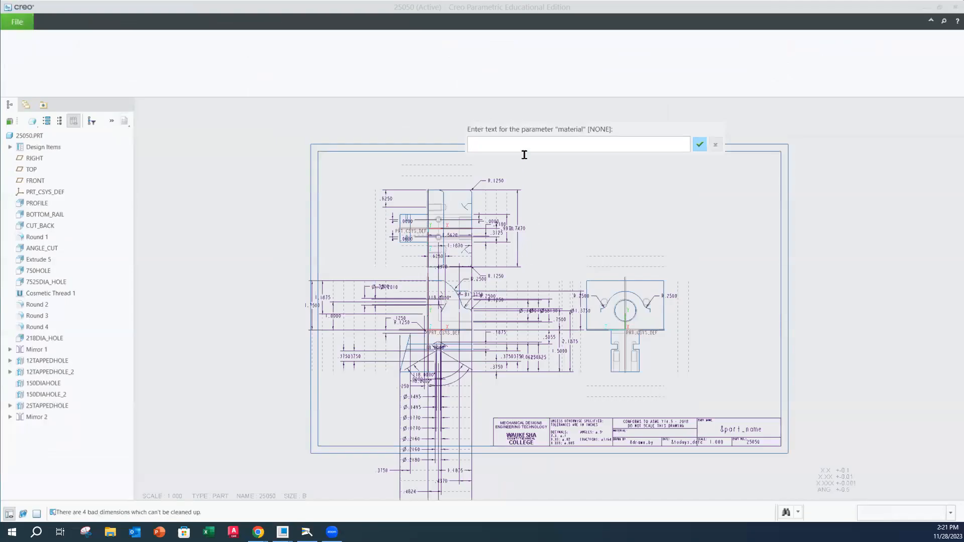
Enter CAST IRON for the title block's material parameter and the drafter's initials for drawn_by
type("S")
type("AST")
type(" IRON")
left_click(700, 144)
type("KRR")
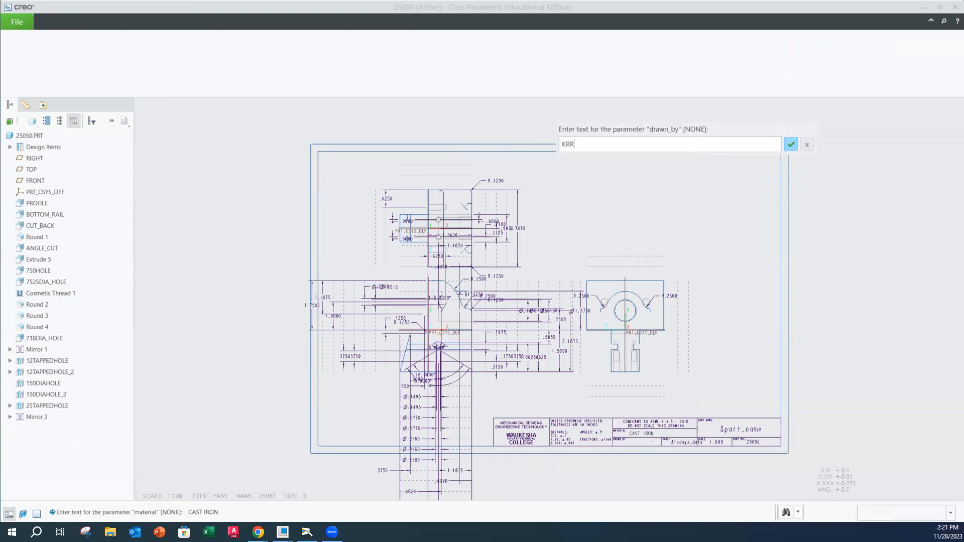
left_click(791, 145)
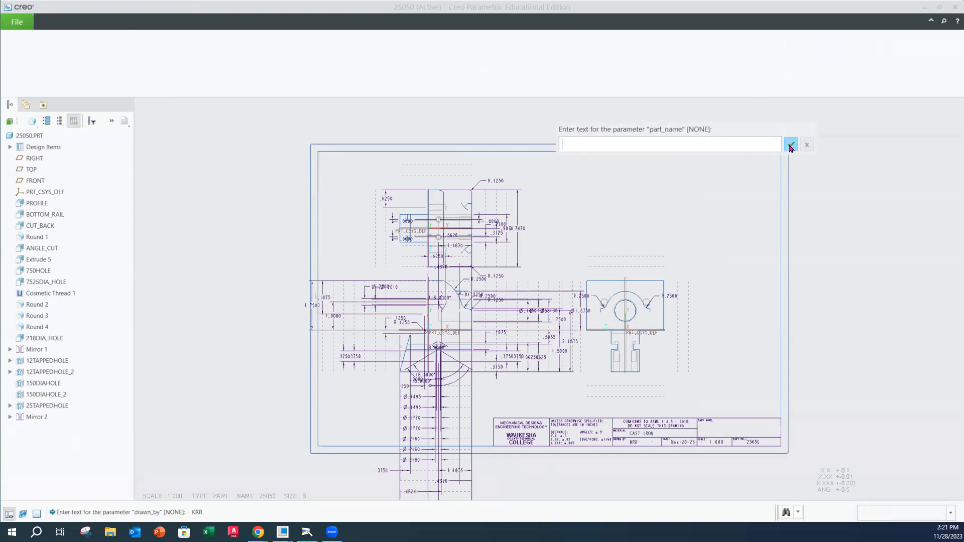
Enter SLIDING JAW for the title block's part_name parameter
type("SLD")
key("BackSpace")
type("IDING JAW")
left_click(791, 145)
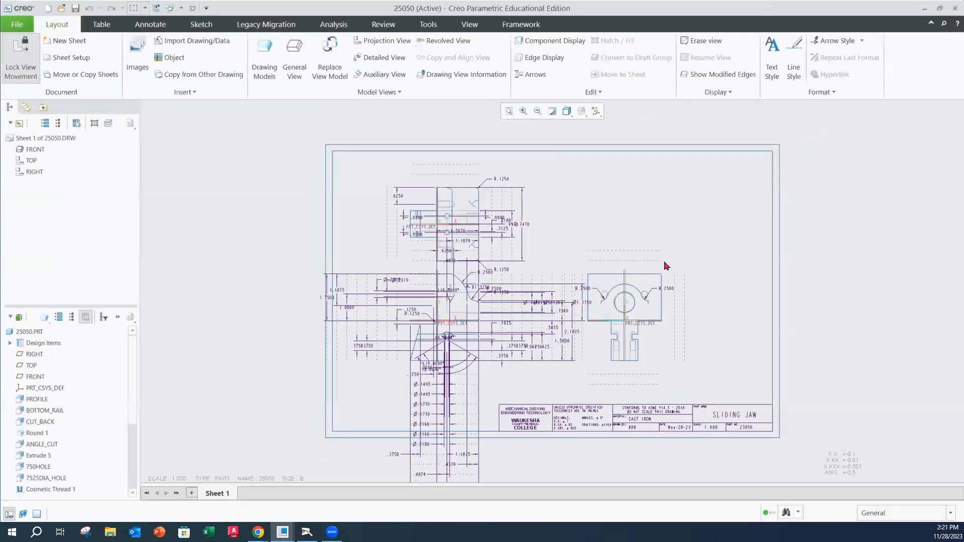
Set the drawing sheet's scale to 0.75
scroll(594, 360, "down", 2)
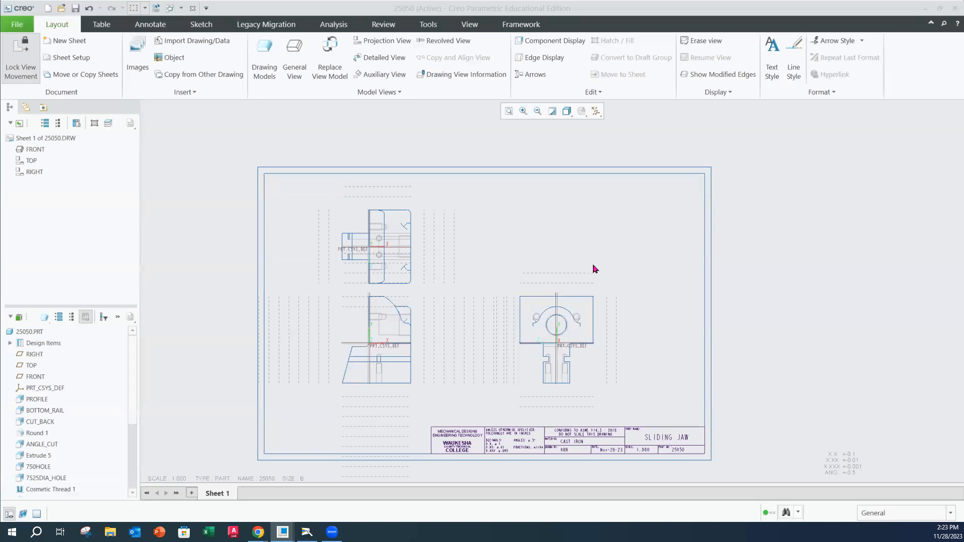
left_click(151, 29)
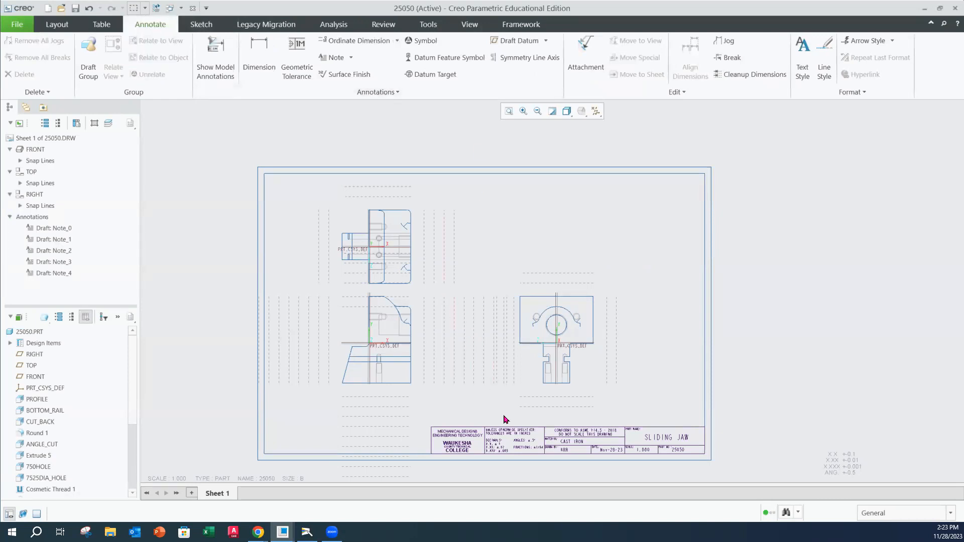
scroll(471, 377, "up", 1)
middle_click_drag(469, 377, 477, 308)
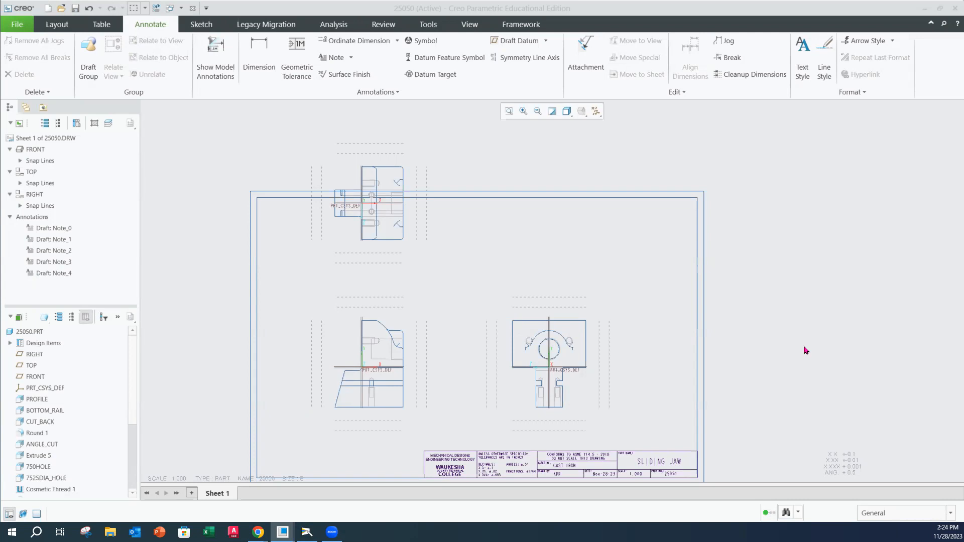
double_click(177, 477)
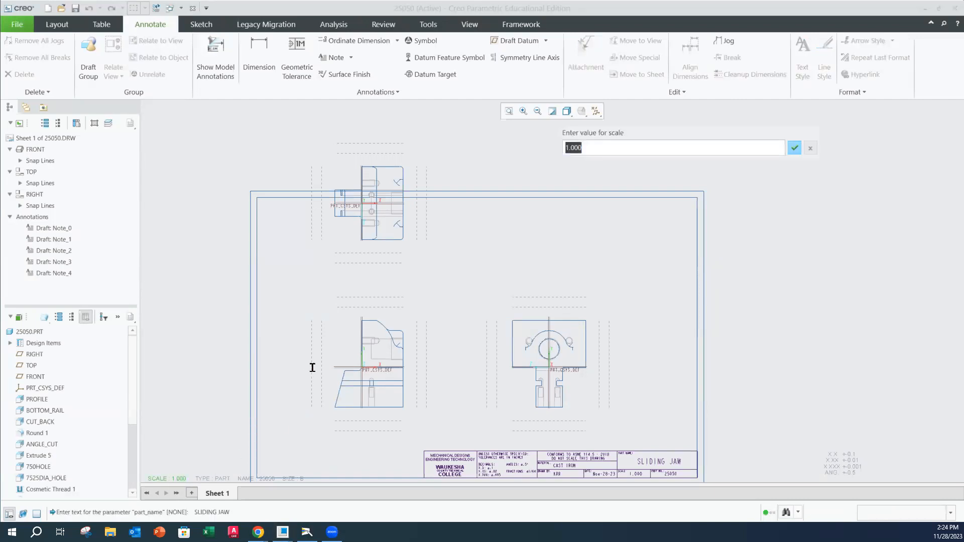
key("BackSpace")
type(".75")
key("Return")
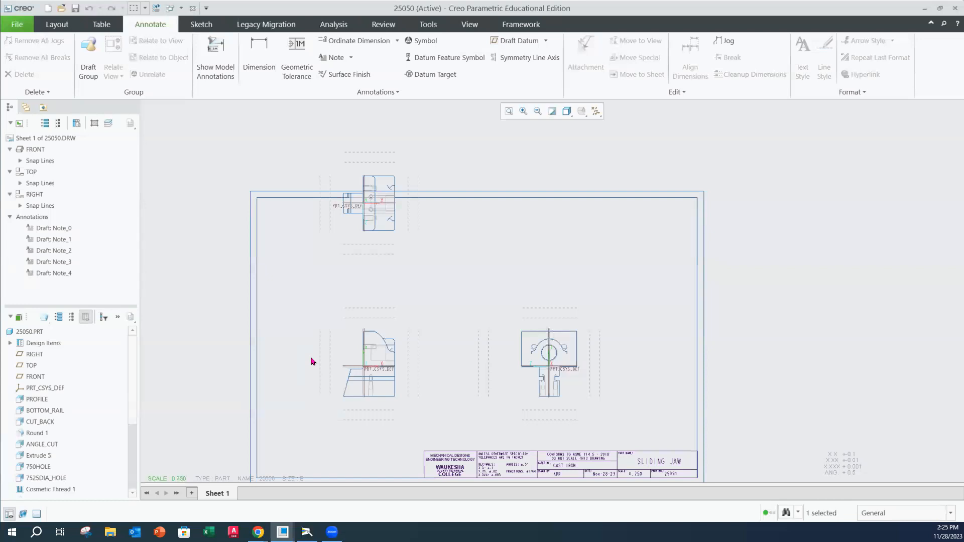
Move the top view down inside the sheet border, and shift the front view to the right toward the side view
left_click(395, 220)
left_click_drag(394, 231, 394, 266)
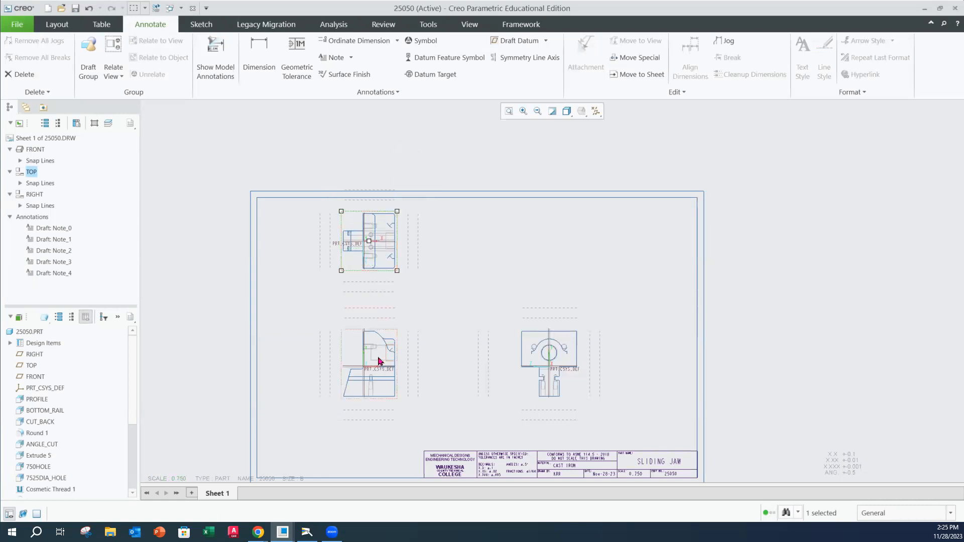
left_click(397, 352)
left_click(385, 334)
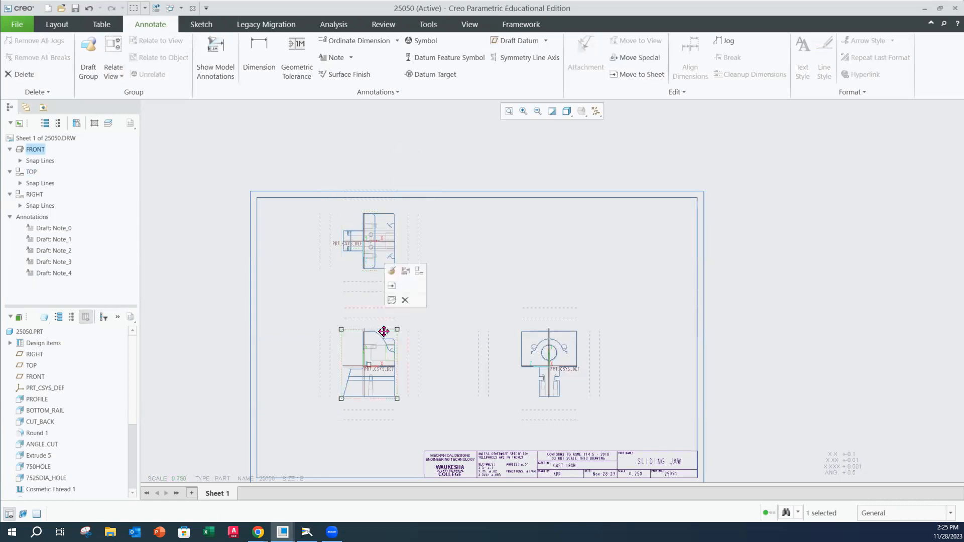
left_click_drag(404, 328, 454, 326)
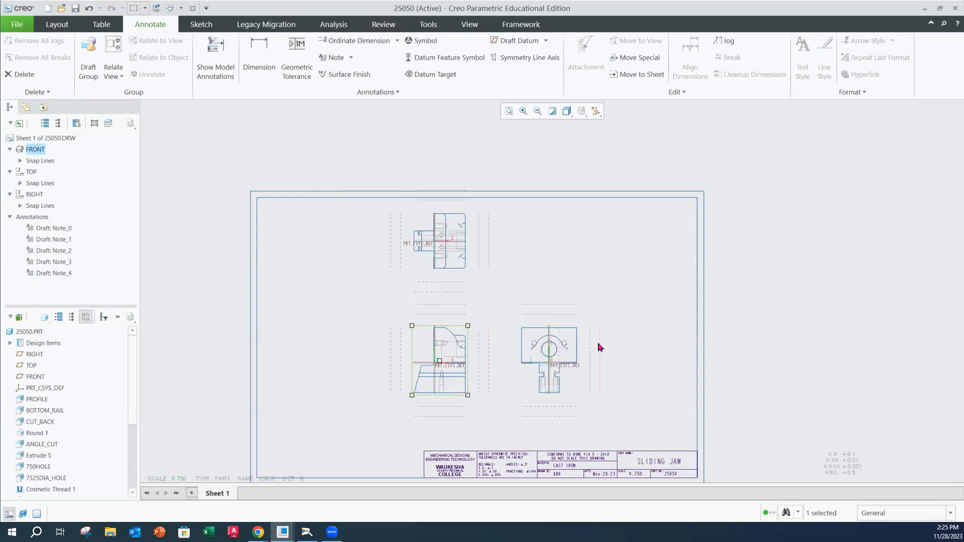
Move the right side view farther from the front view, and nudge the front view slightly to the right
left_click(579, 332)
left_click_drag(575, 327, 632, 326)
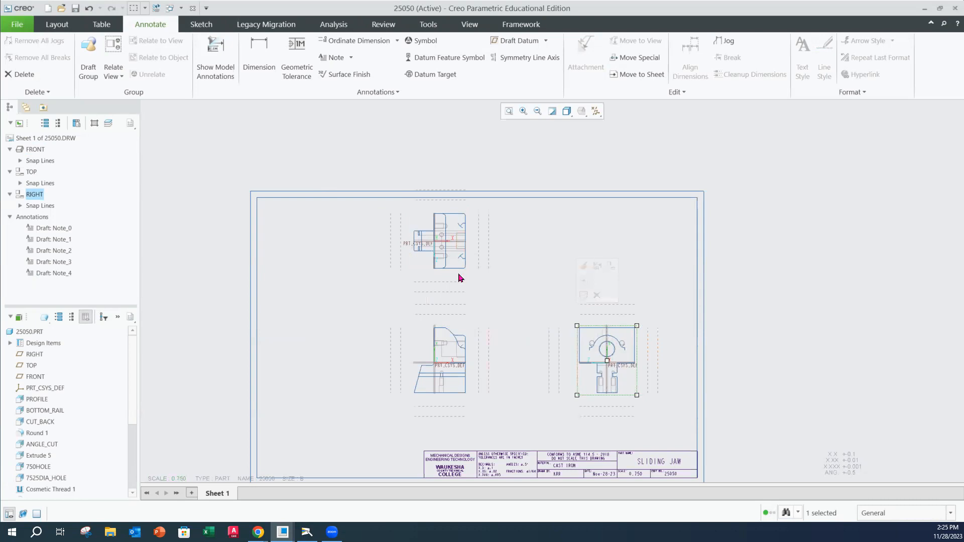
left_click(459, 333)
left_click_drag(459, 327, 472, 327)
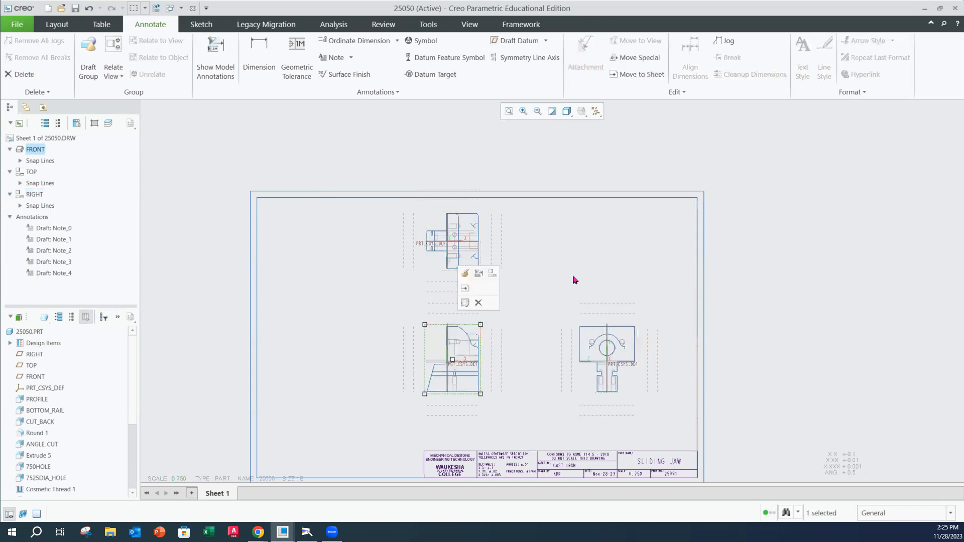
left_click(572, 278)
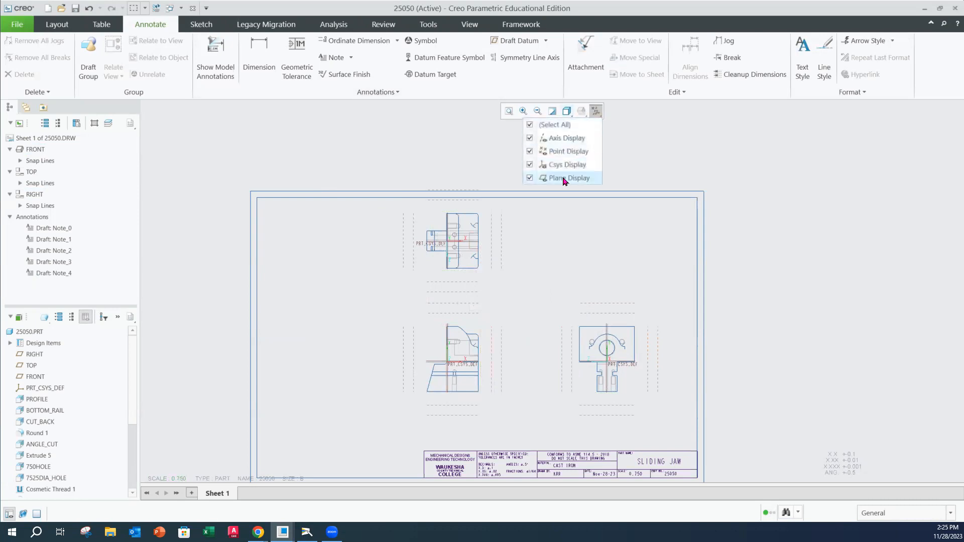
Turn off the display of datum planes, axes, points and coordinate systems in the drawing
left_click(566, 177)
left_click(541, 138)
left_click(541, 151)
left_click(541, 164)
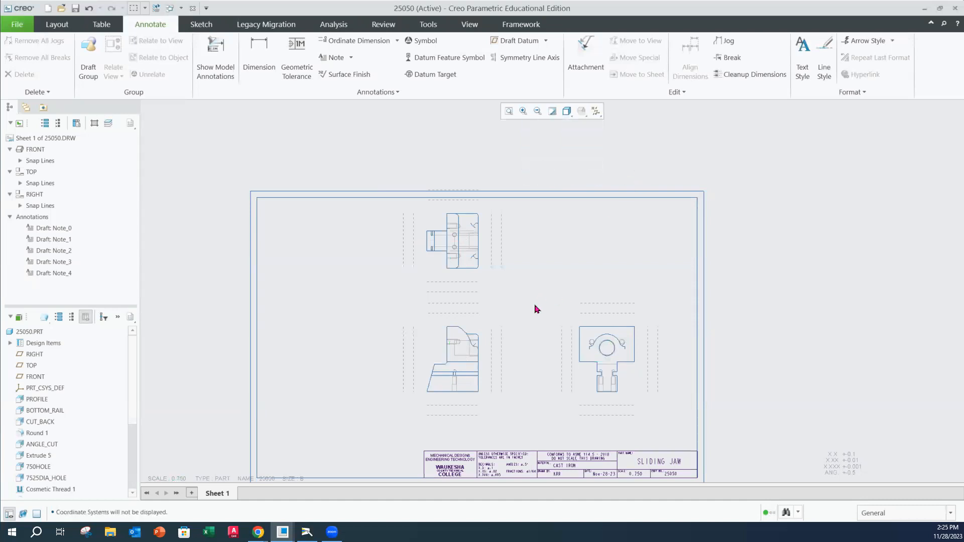
scroll(546, 336, "up", 2)
middle_click_drag(547, 332, 531, 305)
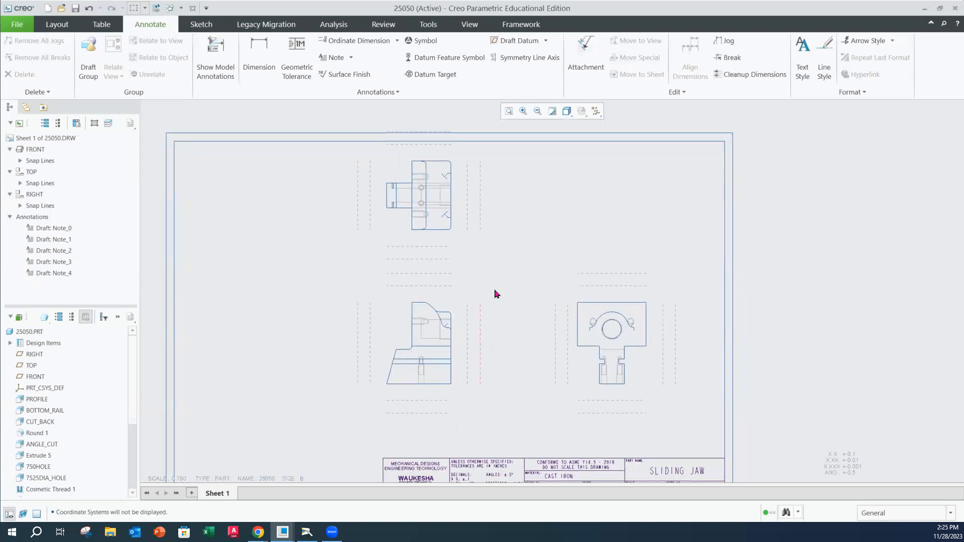
Save the drawing 25050.DRW in the WCTC_CREO folder
left_click(15, 25)
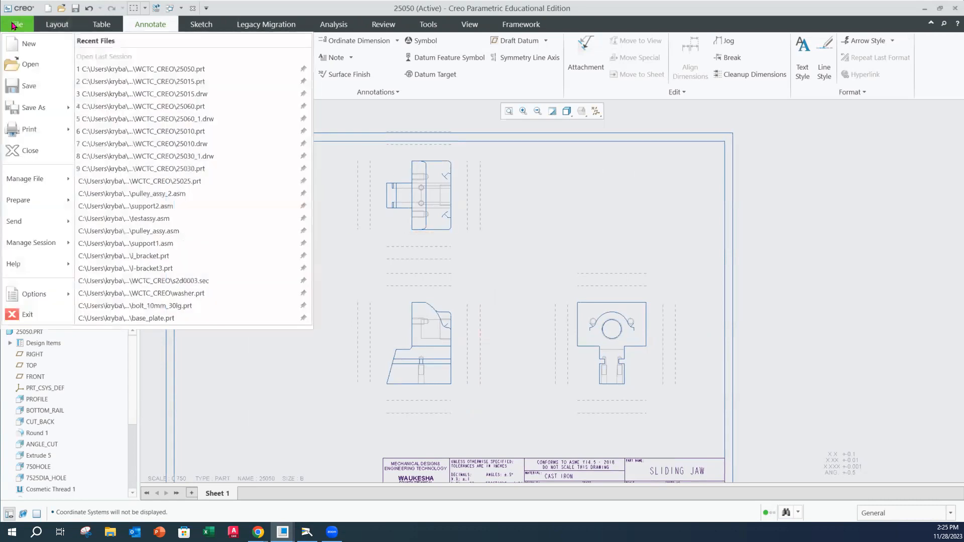
left_click(33, 92)
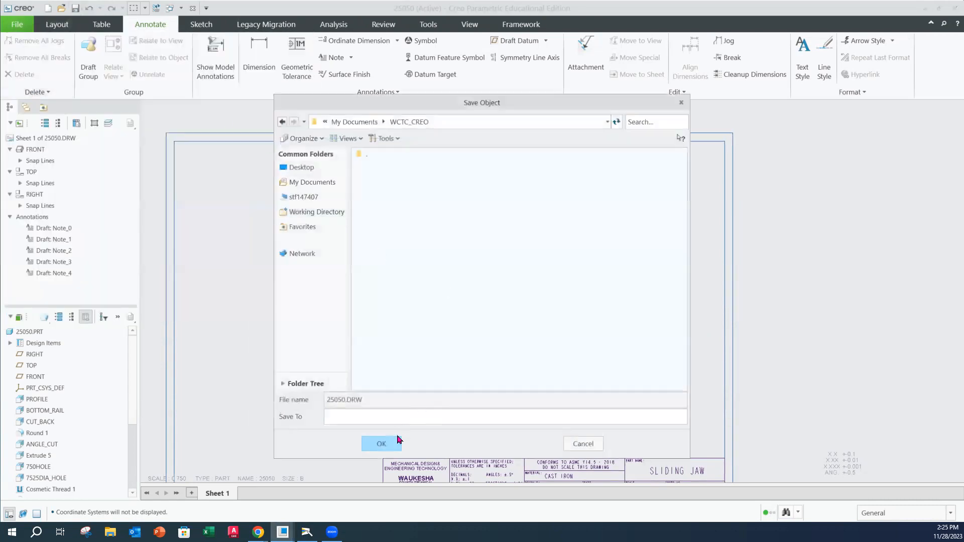
left_click(382, 444)
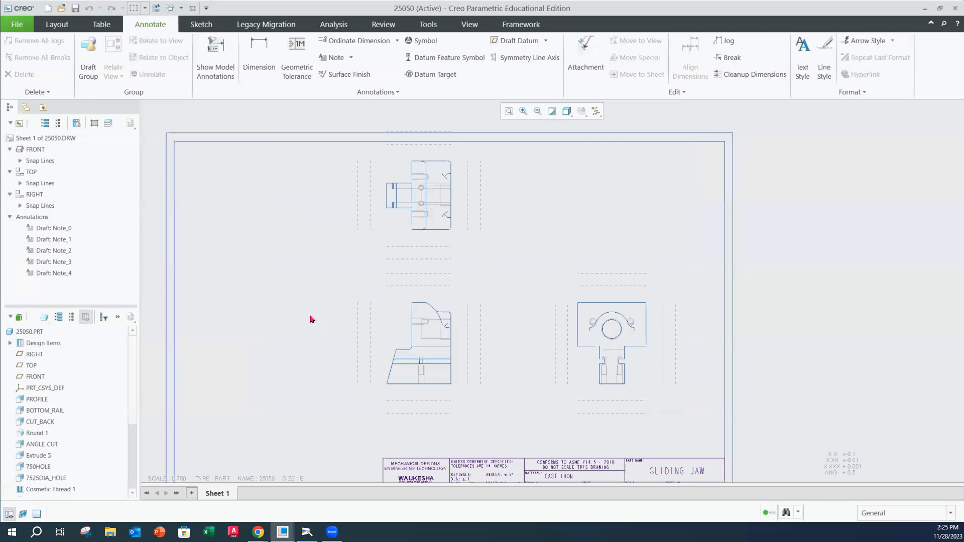
Add a projection view of the front view on its left side, aligned with the existing front and right views
left_click(57, 24)
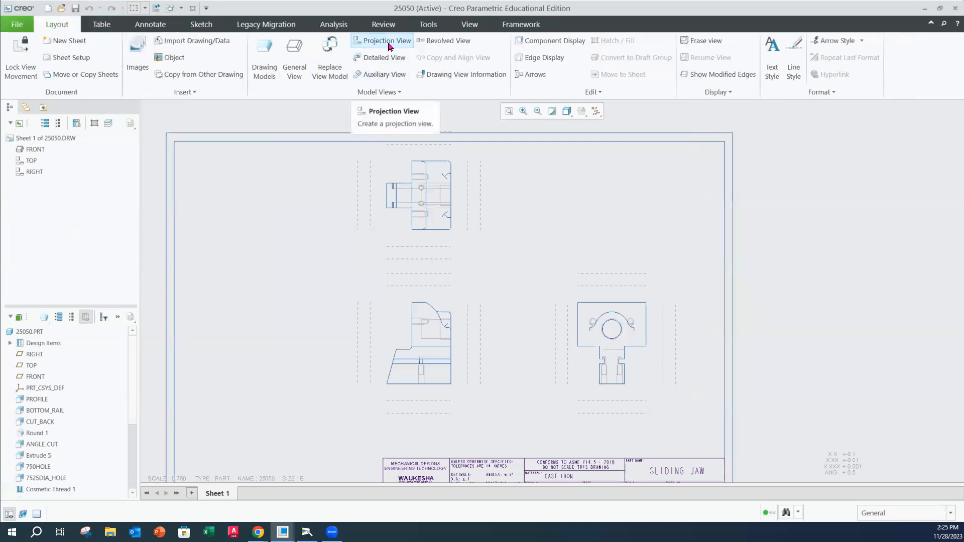
left_click(388, 43)
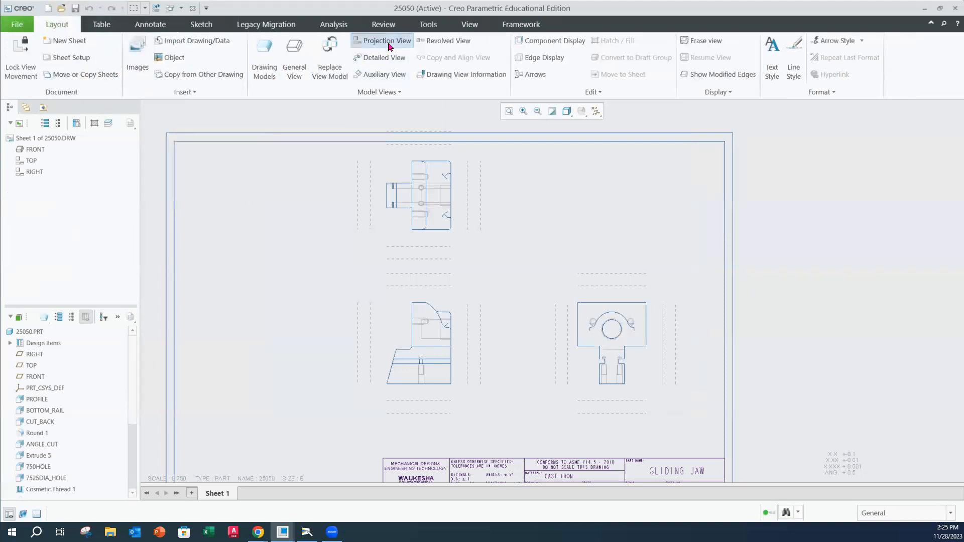
left_click(394, 310)
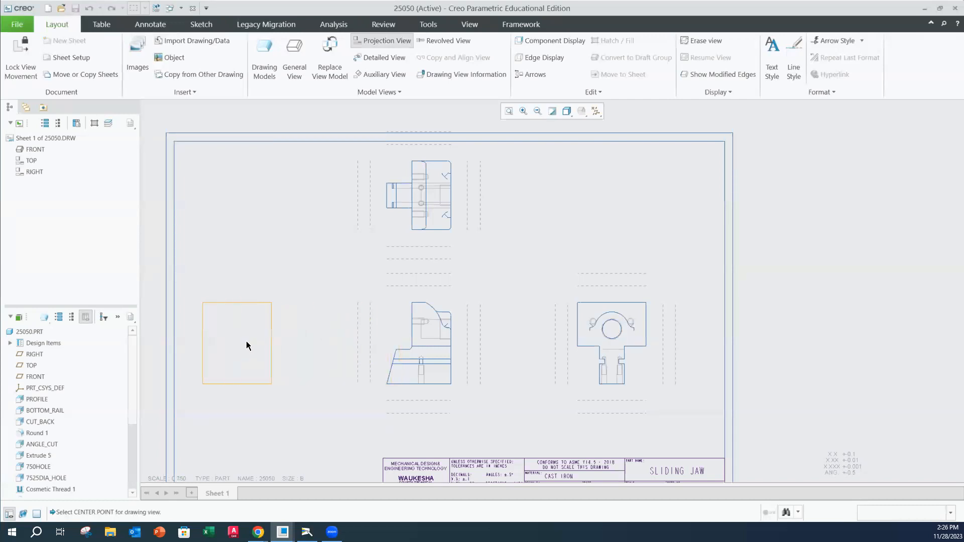
left_click(274, 340)
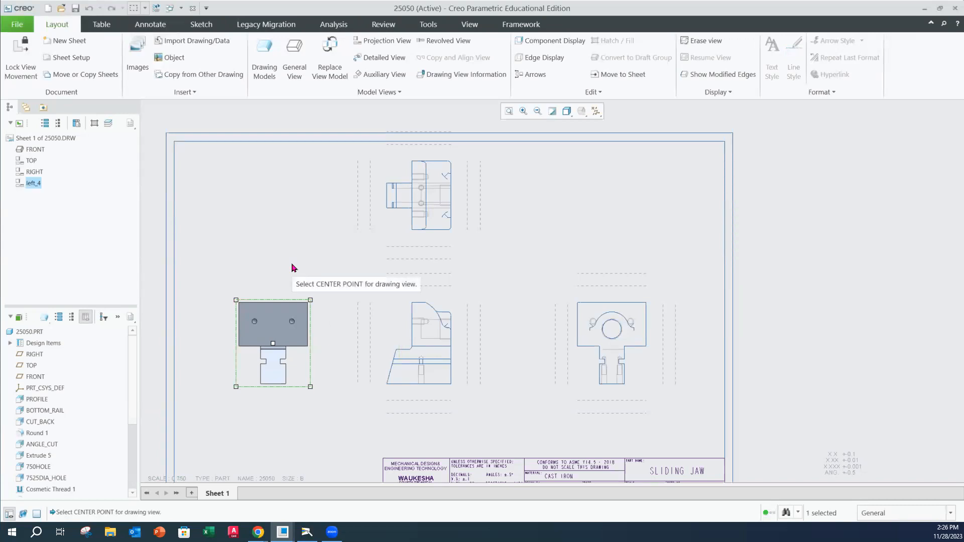
left_click(269, 239)
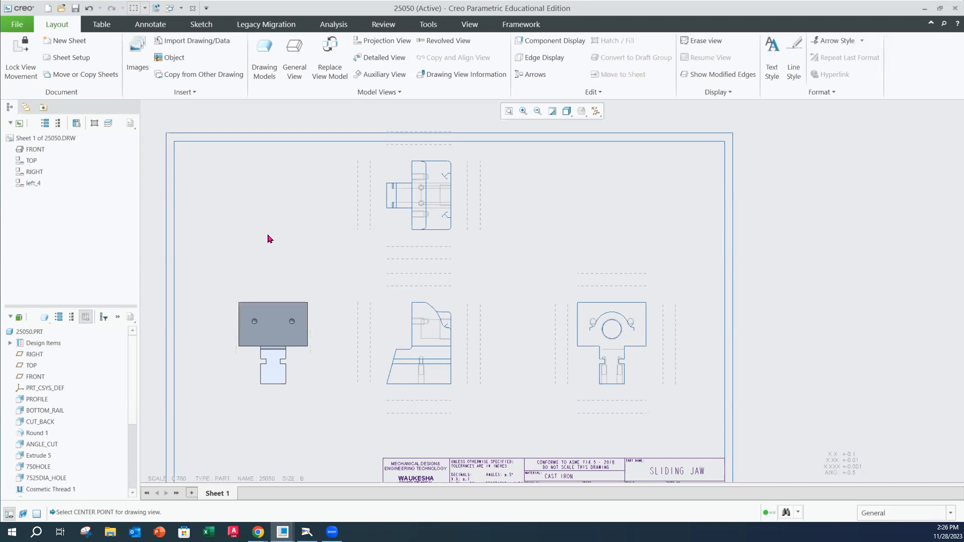
Set the left projection view's display style to No Hidden and its tangent edges display style to None
left_click(253, 306)
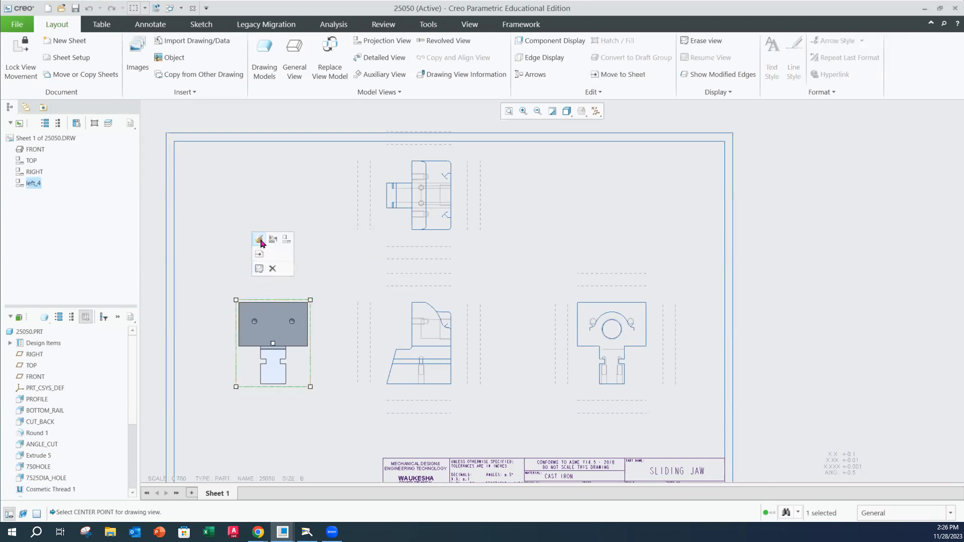
left_click(260, 240)
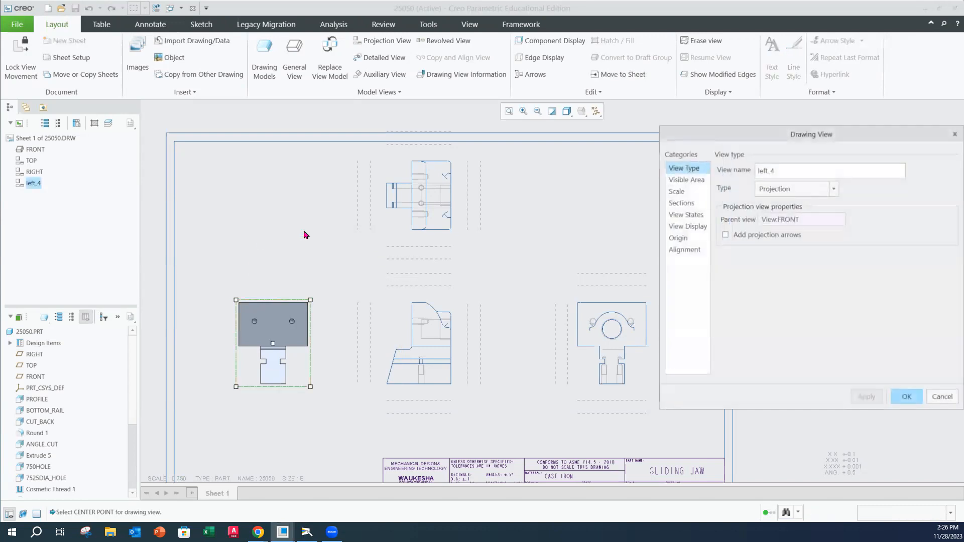
left_click(681, 227)
left_click(818, 183)
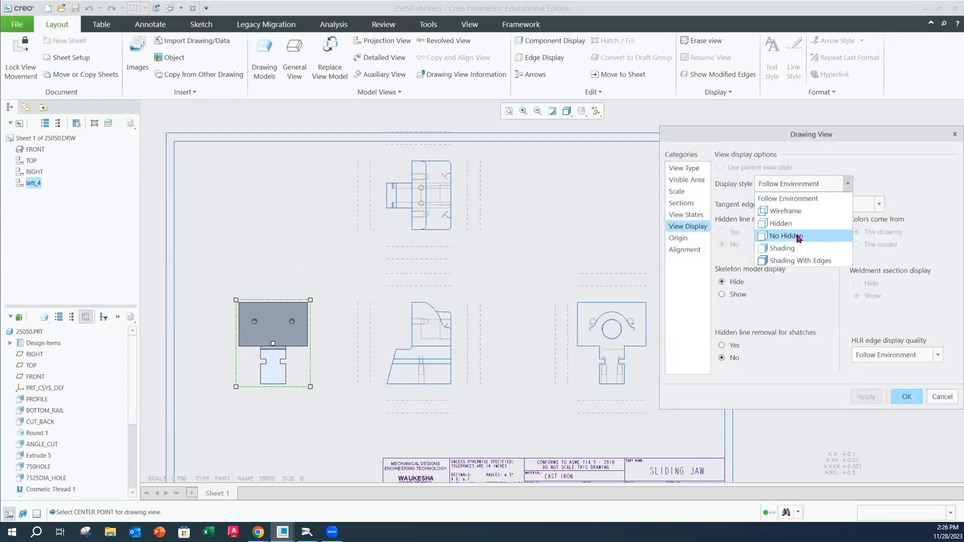
left_click(790, 236)
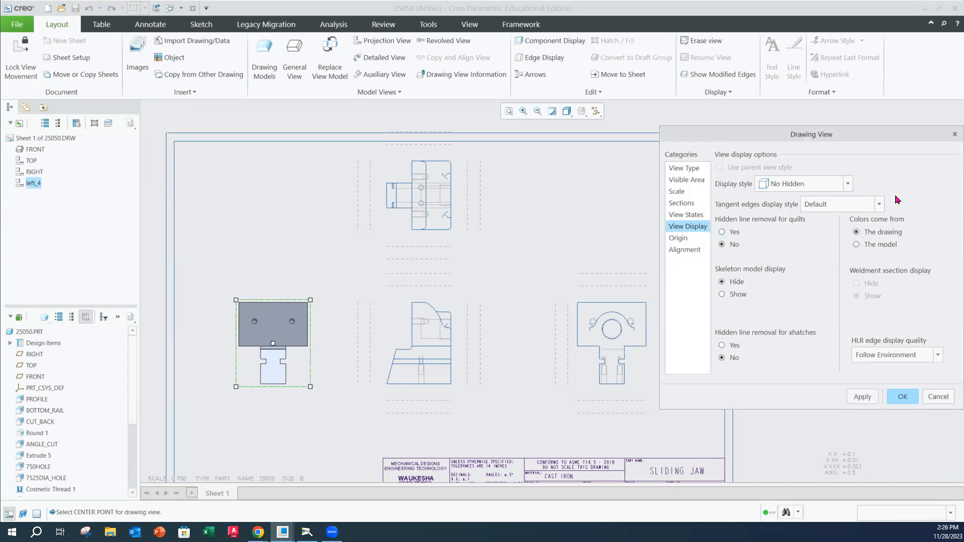
left_click(879, 205)
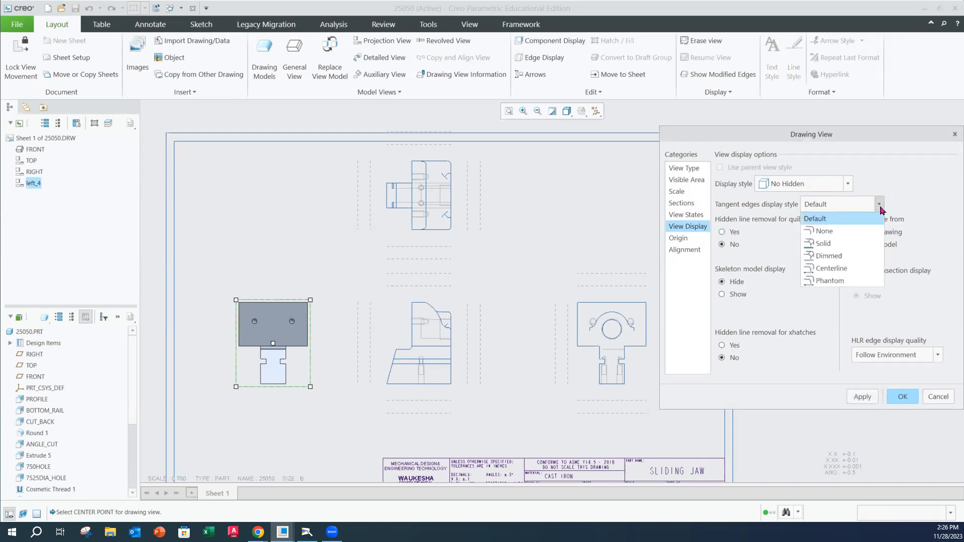
left_click(847, 236)
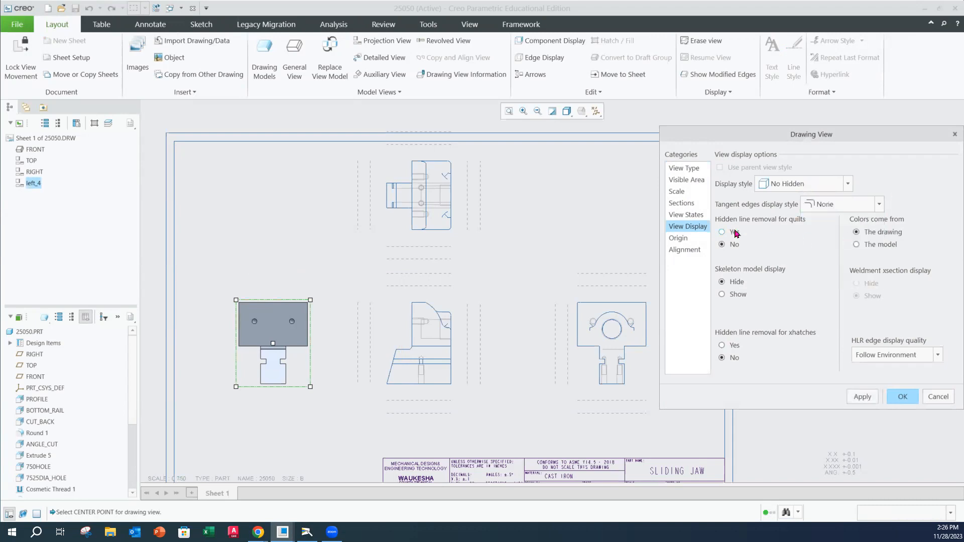
left_click(858, 399)
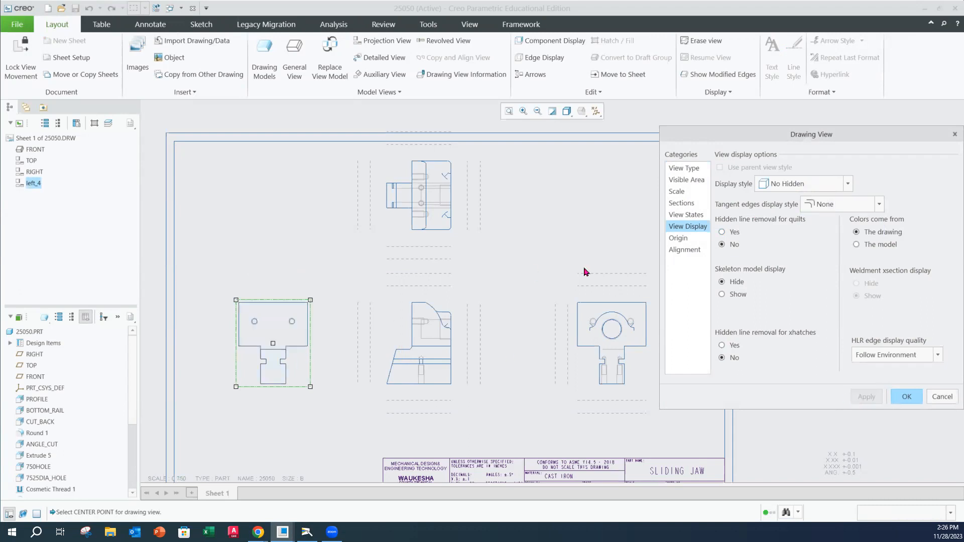
left_click(681, 203)
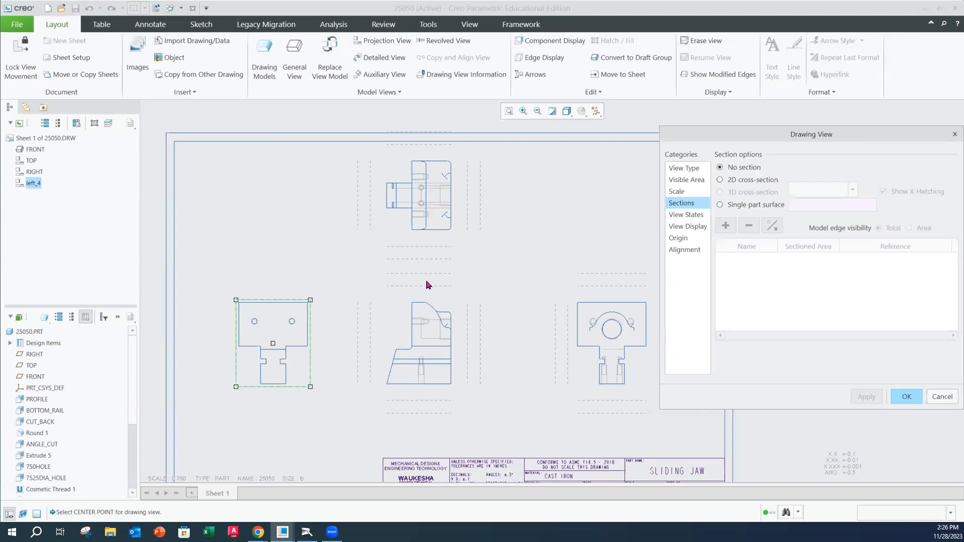
left_click(422, 392)
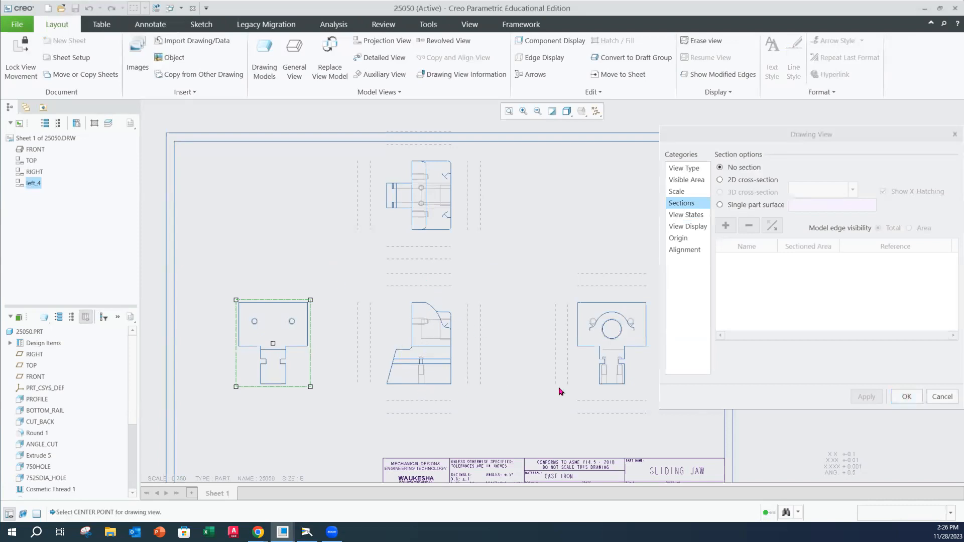
left_click(913, 400)
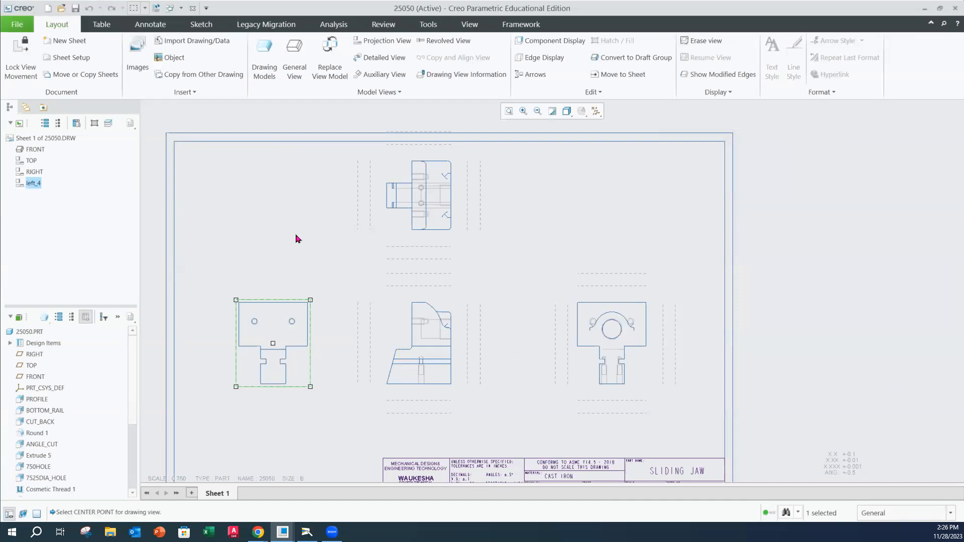
left_click(205, 190)
Switch to the 25050 part window, examine the holes in its base, and compare them with the printed drawing in the Camera window
left_click(283, 532)
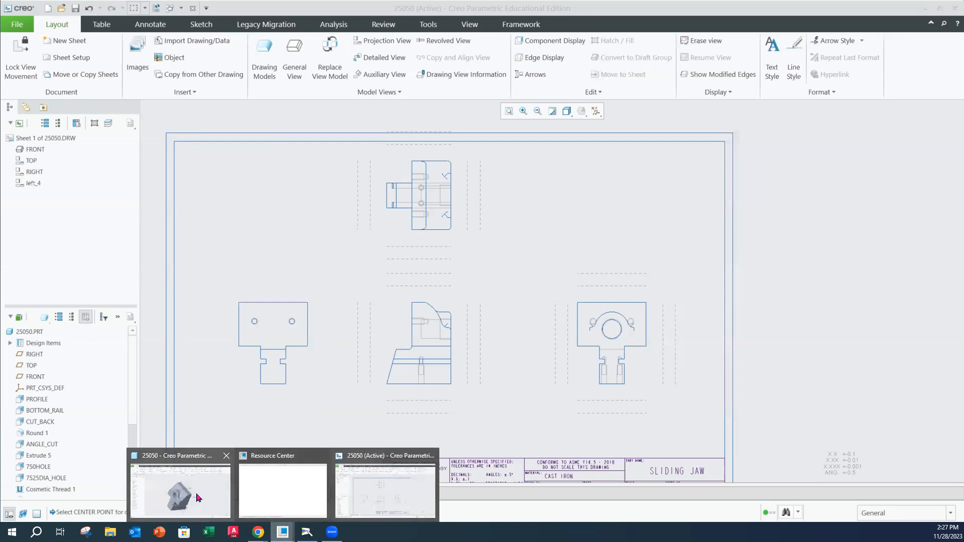
left_click(197, 498)
middle_click_drag(429, 388, 441, 301)
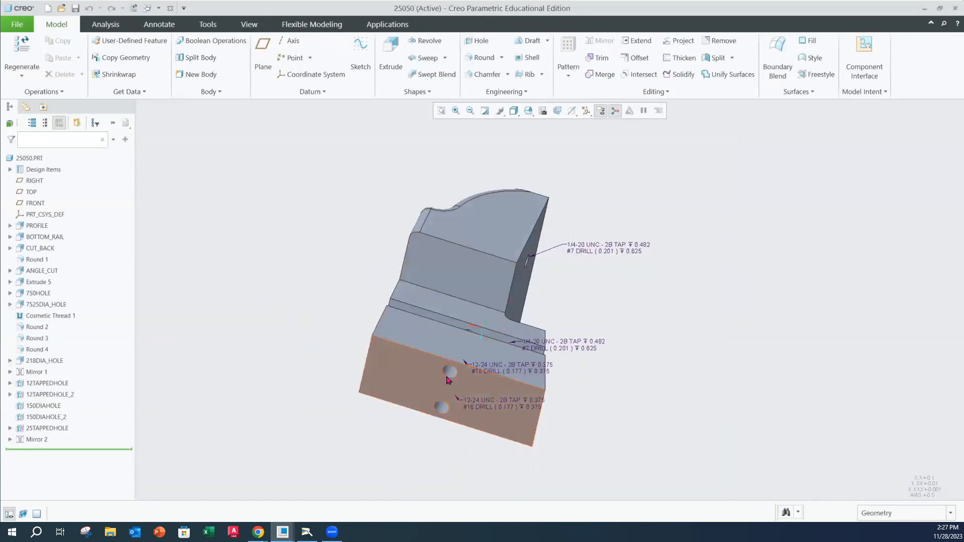
middle_click_drag(442, 363, 435, 382)
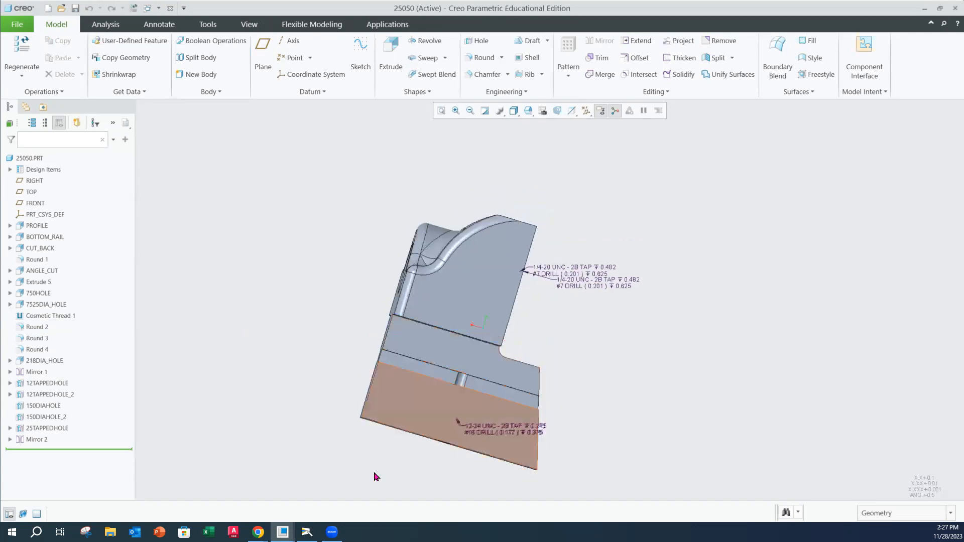
left_click(306, 532)
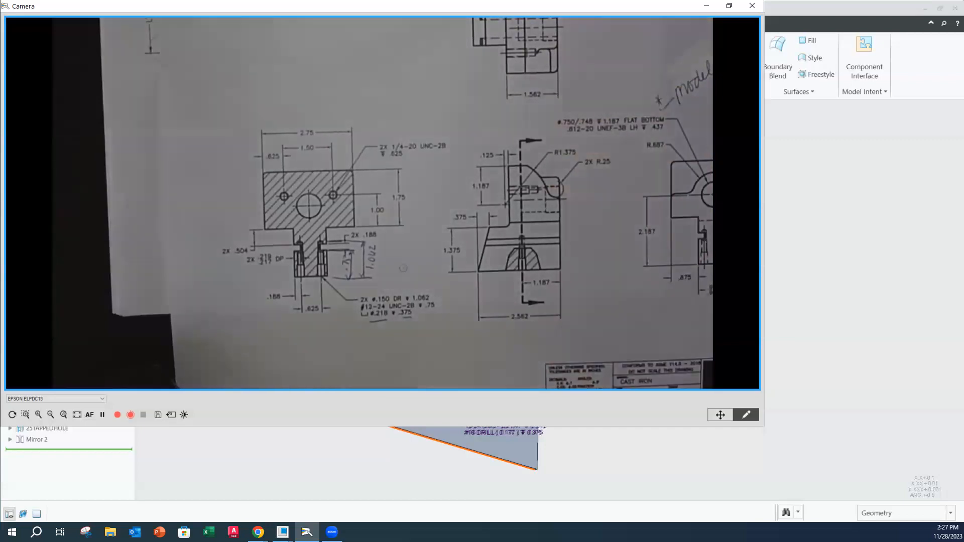
left_click(855, 239)
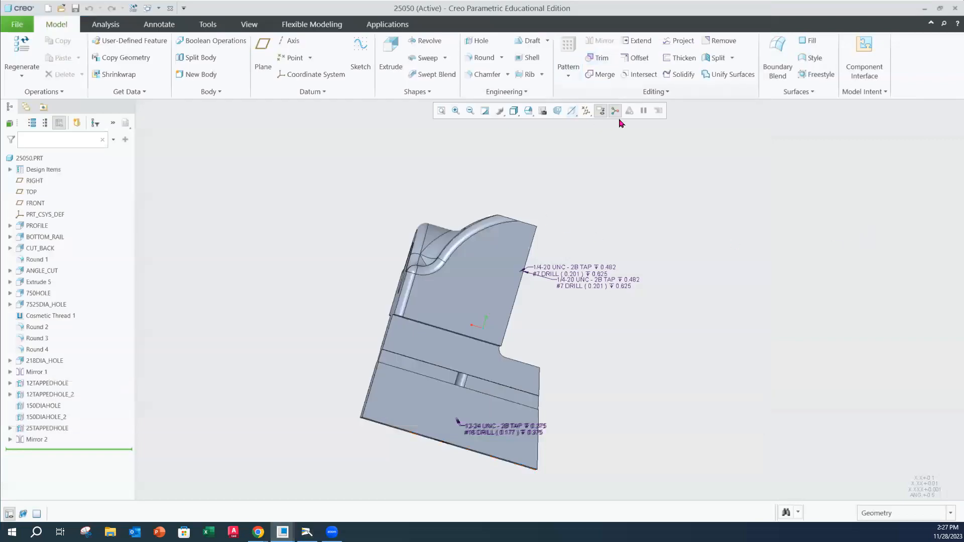
Turn on the display of datum planes in the part, and examine where the RIGHT plane lies on the jaw
left_click(599, 112)
left_click(558, 178)
middle_click_drag(505, 301, 373, 228)
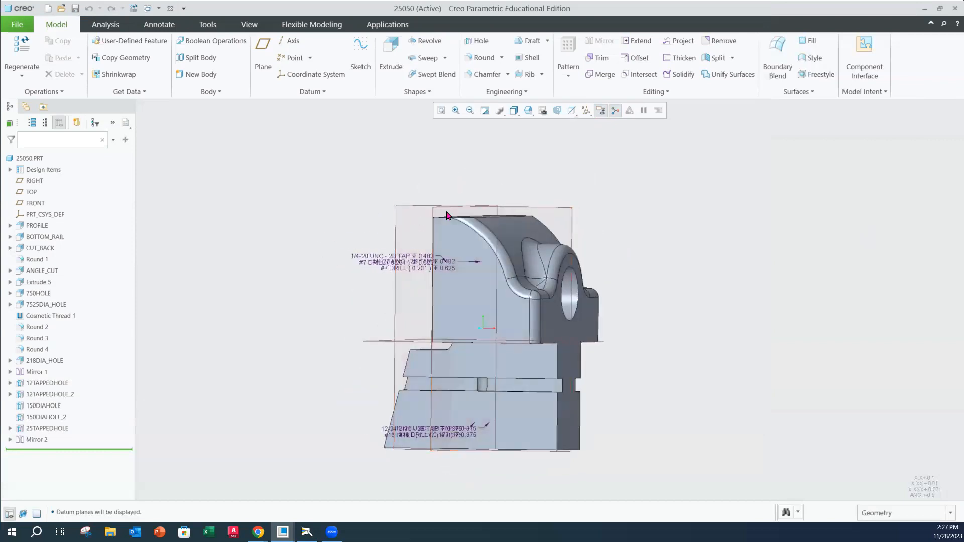
middle_click_drag(447, 214, 448, 233)
middle_click_drag(442, 276, 466, 258)
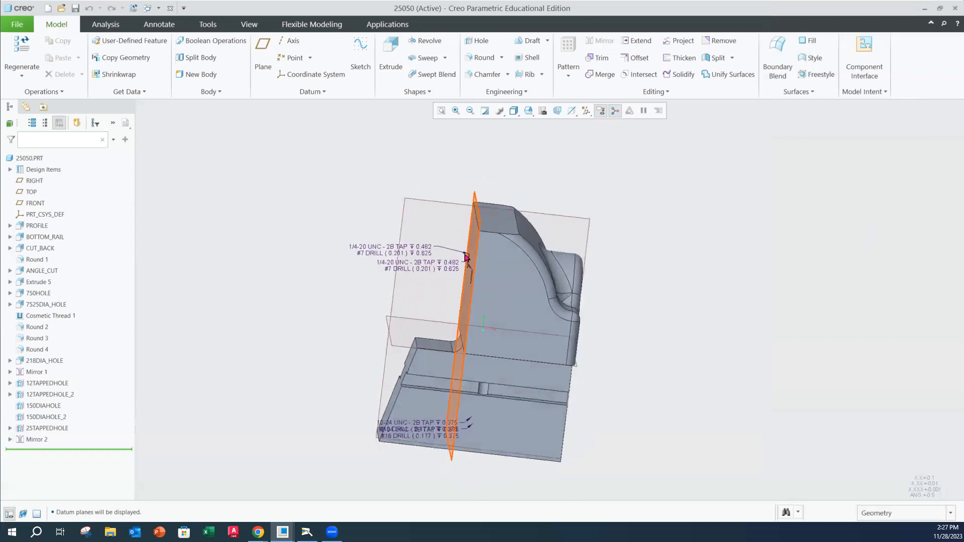
mouse_move(514, 309)
middle_mouse_down()
mouse_move(484, 327)
mouse_move(512, 299)
middle_mouse_up()
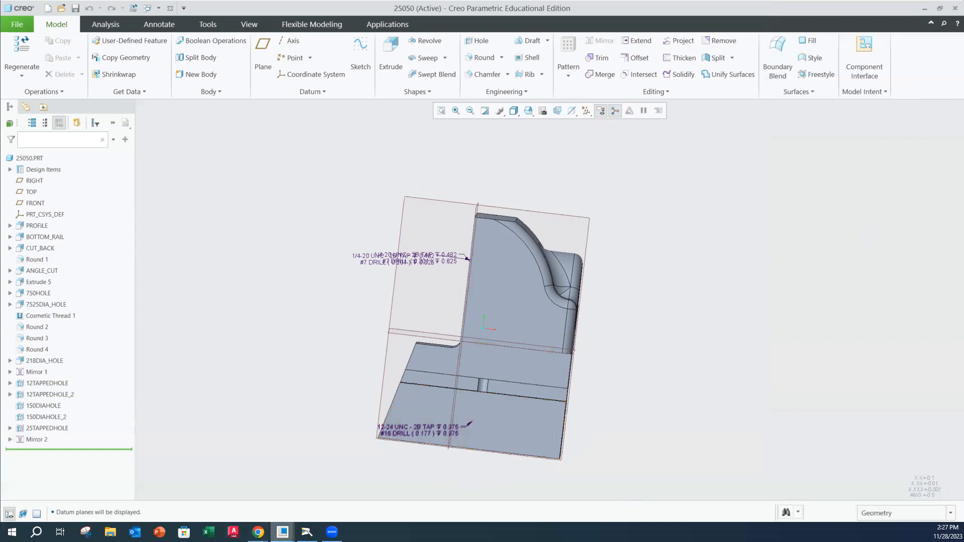
Check the section line's offset on the printed drawing in the Camera window, and return to the 25050 part window
left_click(307, 531)
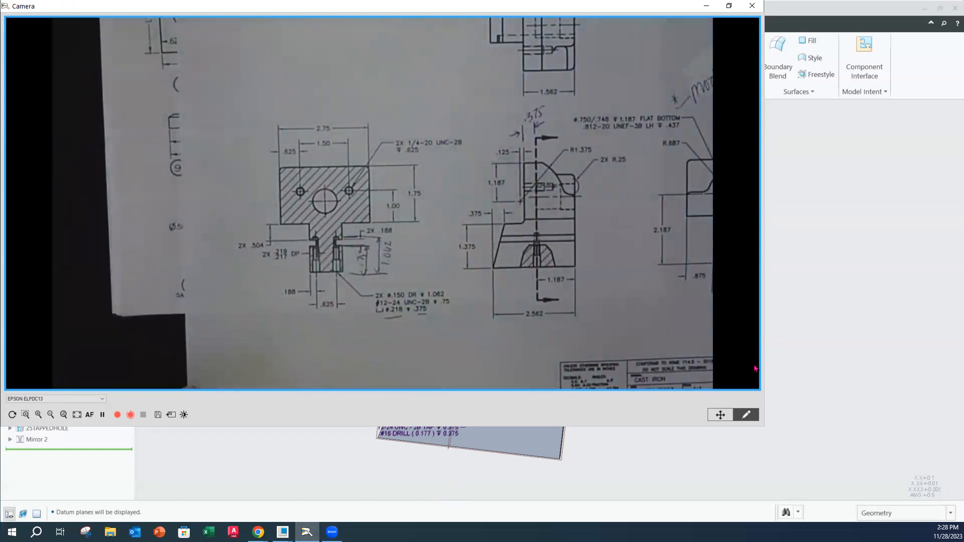
left_click(878, 336)
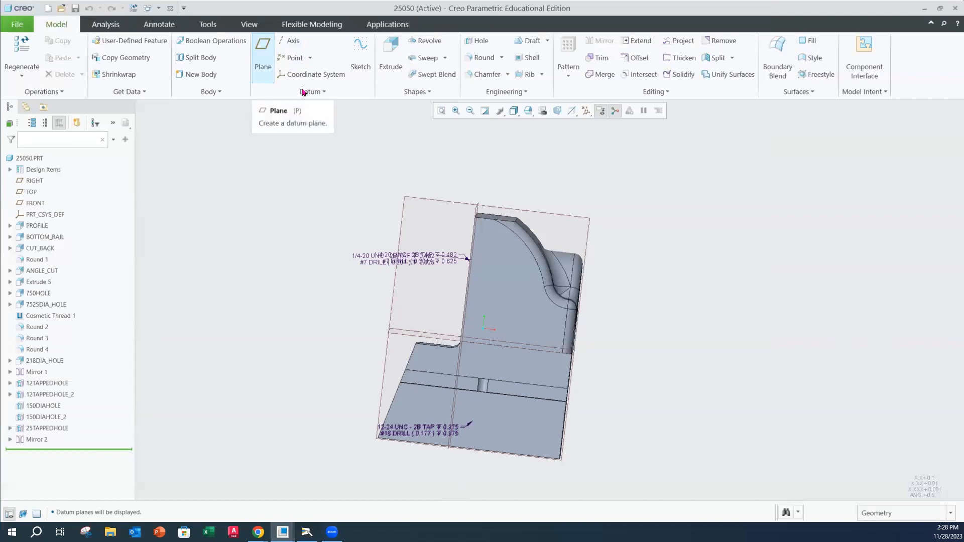
middle_click_drag(442, 245, 447, 237)
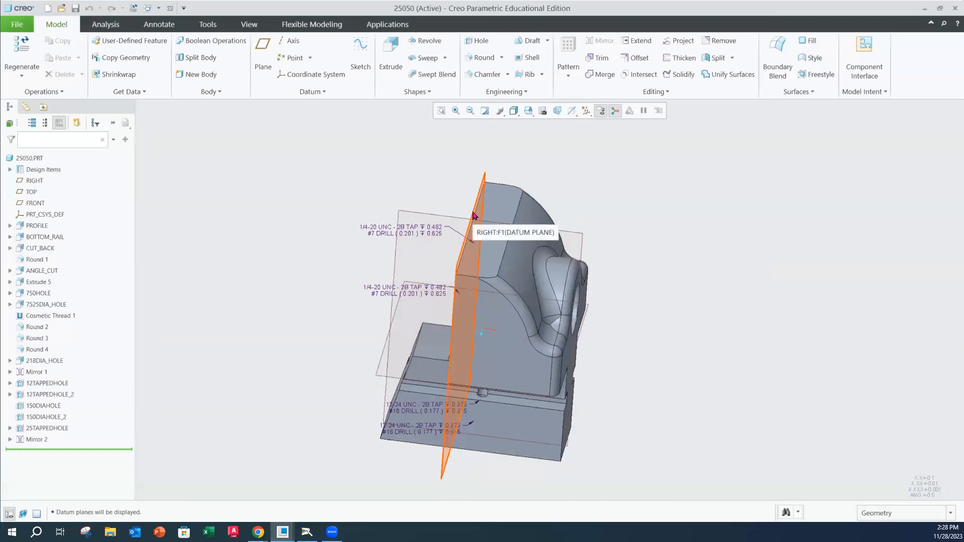
Create a datum plane offset 0.375 from the RIGHT datum plane, running through the jaw's small holes
left_click(262, 56)
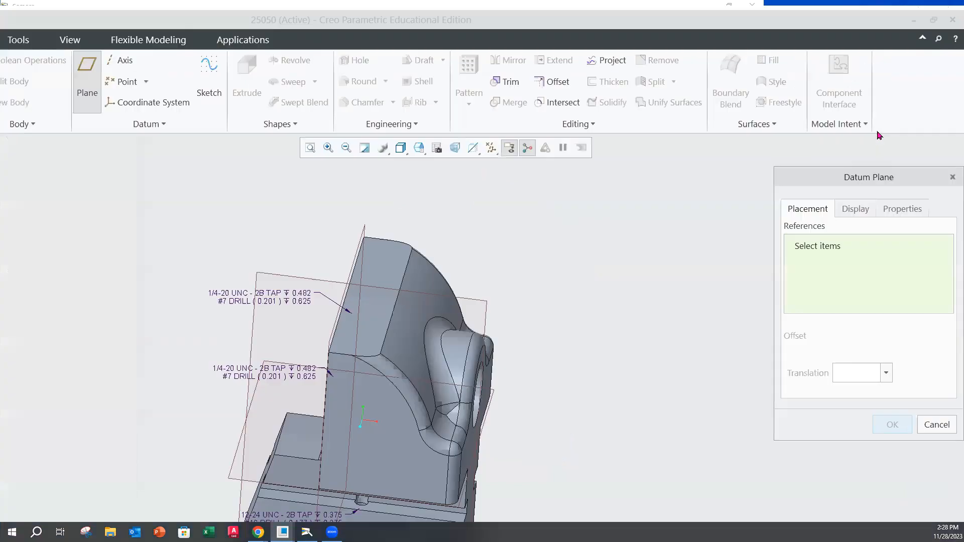
left_click_drag(880, 140, 807, 144)
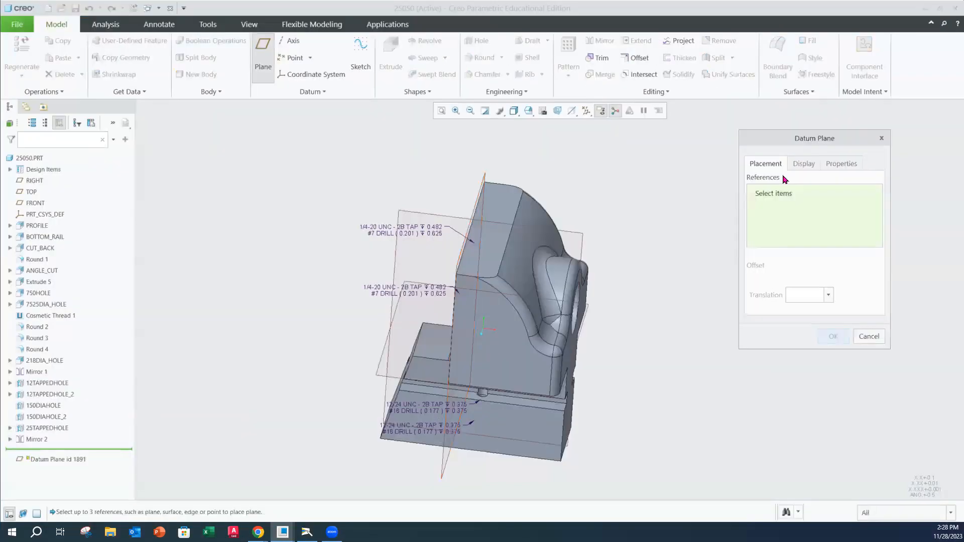
left_click(484, 179)
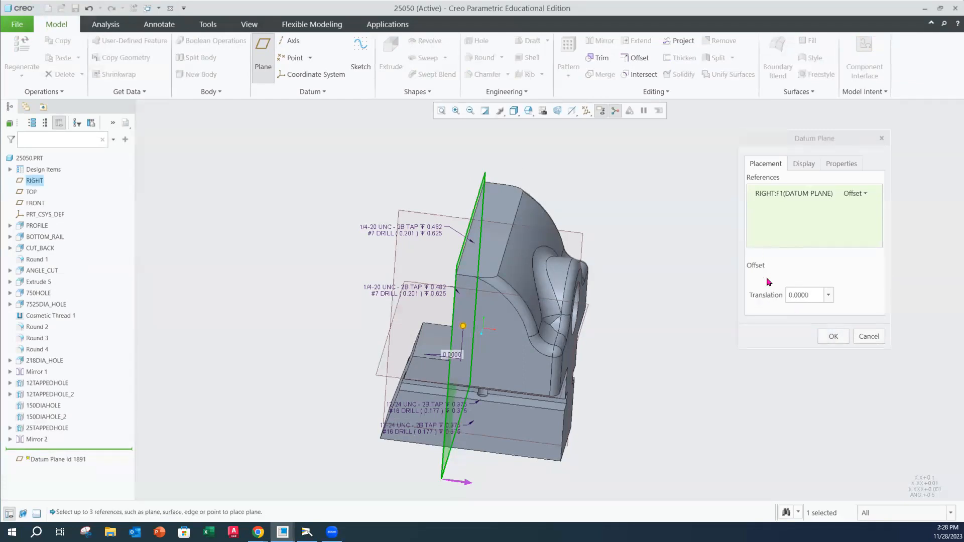
left_click_drag(812, 300, 769, 301)
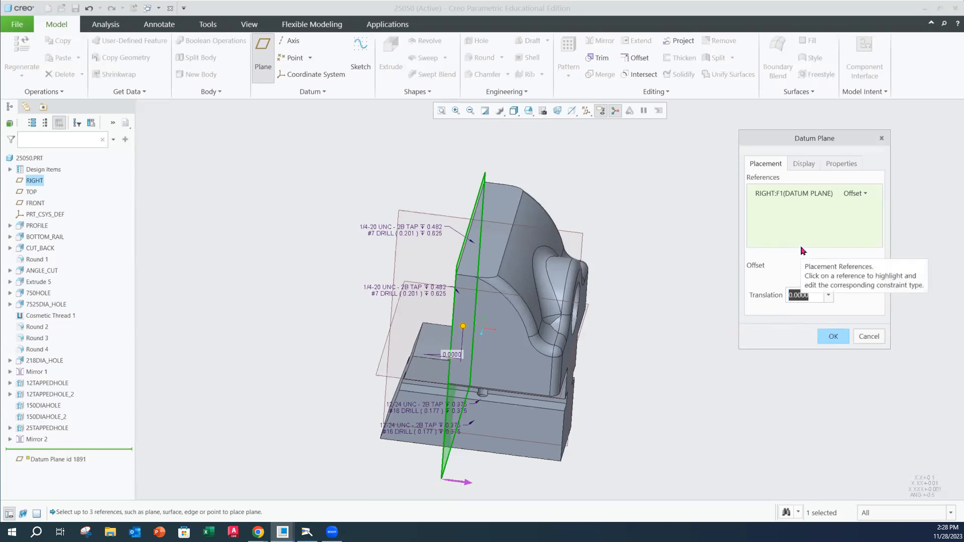
type(".")
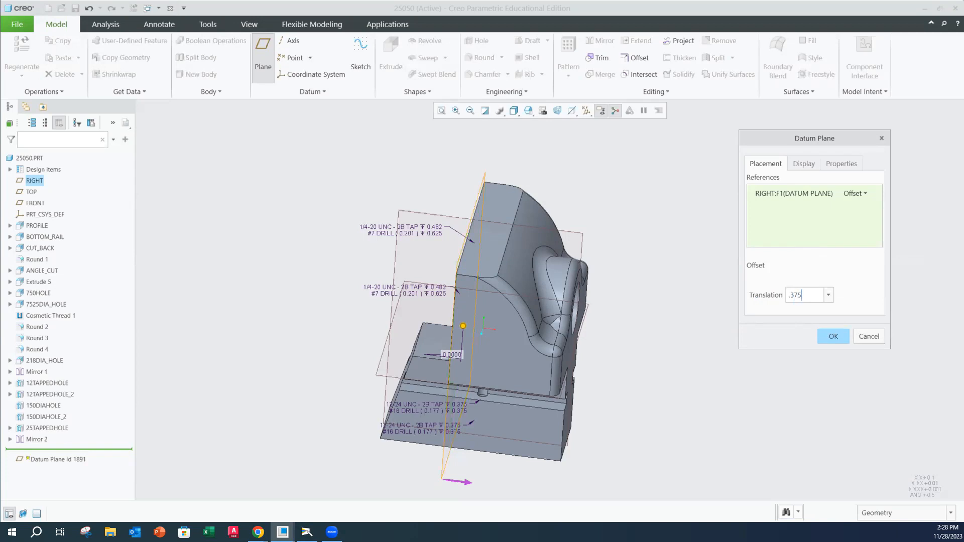
type("375")
key("Return")
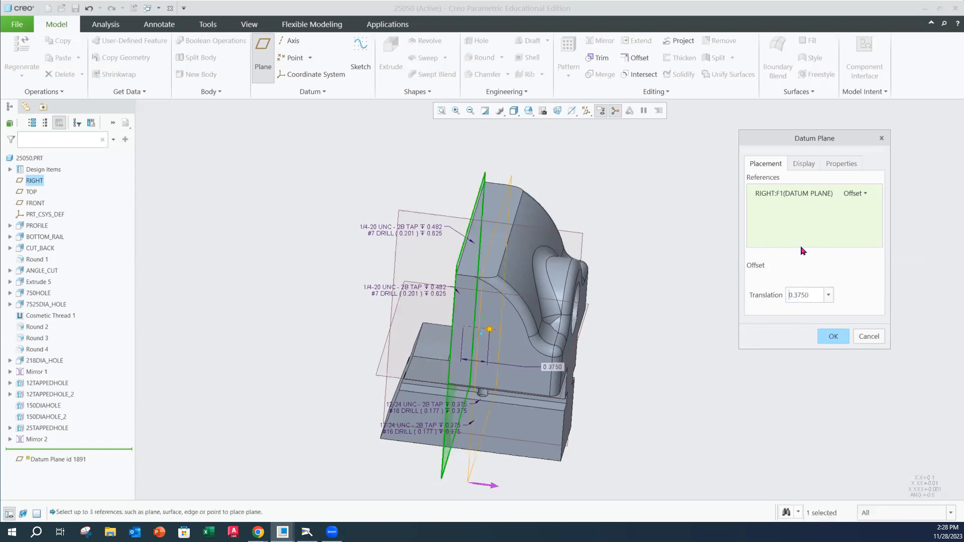
middle_click_drag(561, 203, 543, 231)
middle_click_drag(577, 217, 568, 222)
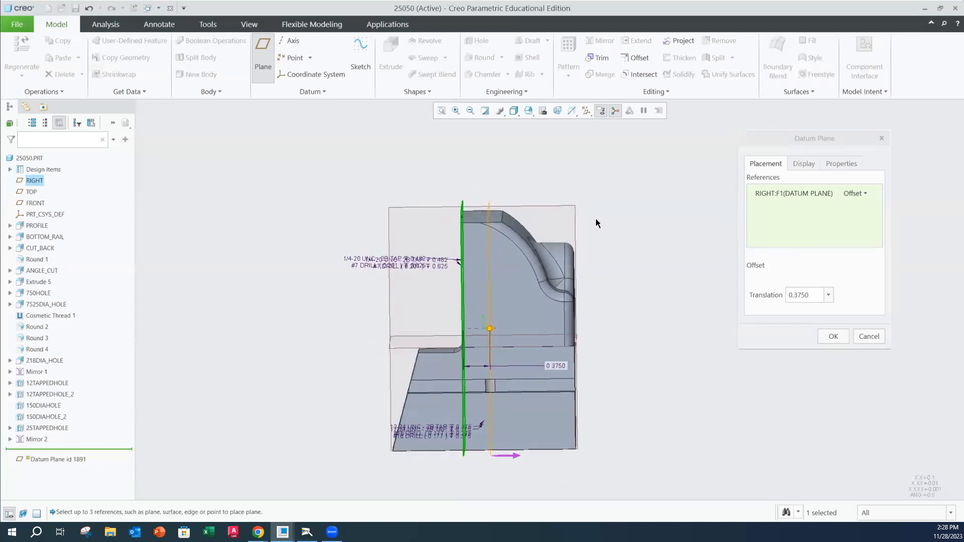
left_click(828, 341)
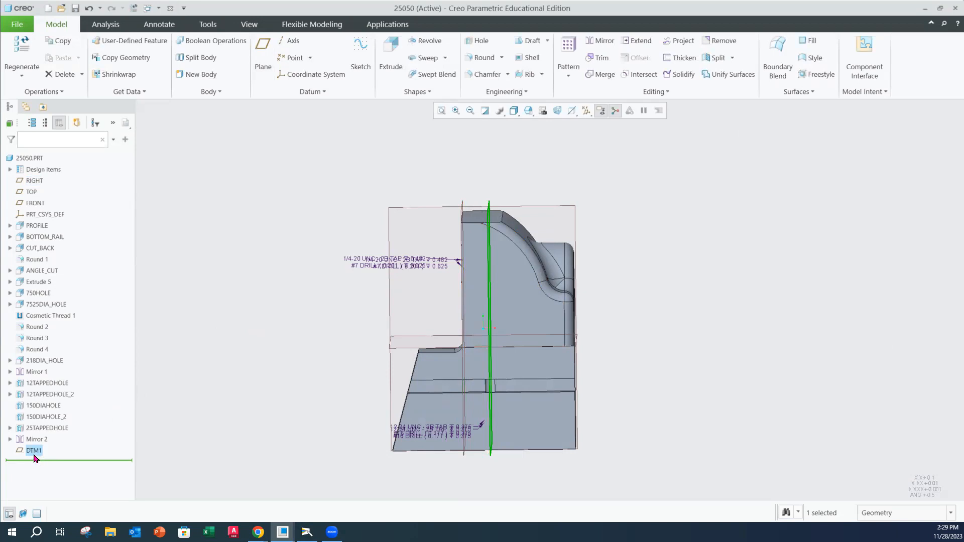
Regenerate and save the 25050 part, and switch to the 25050 drawing window
left_click(22, 45)
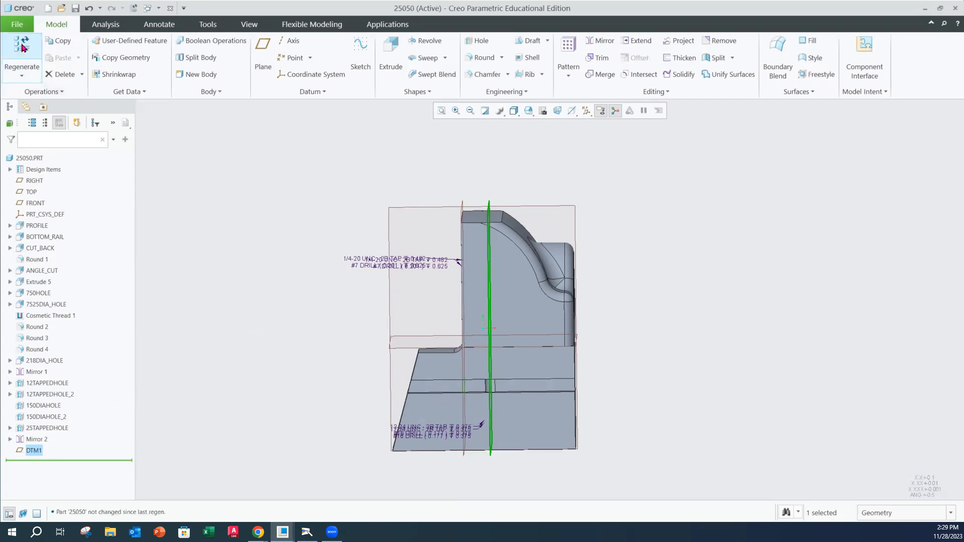
left_click(17, 24)
left_click(32, 84)
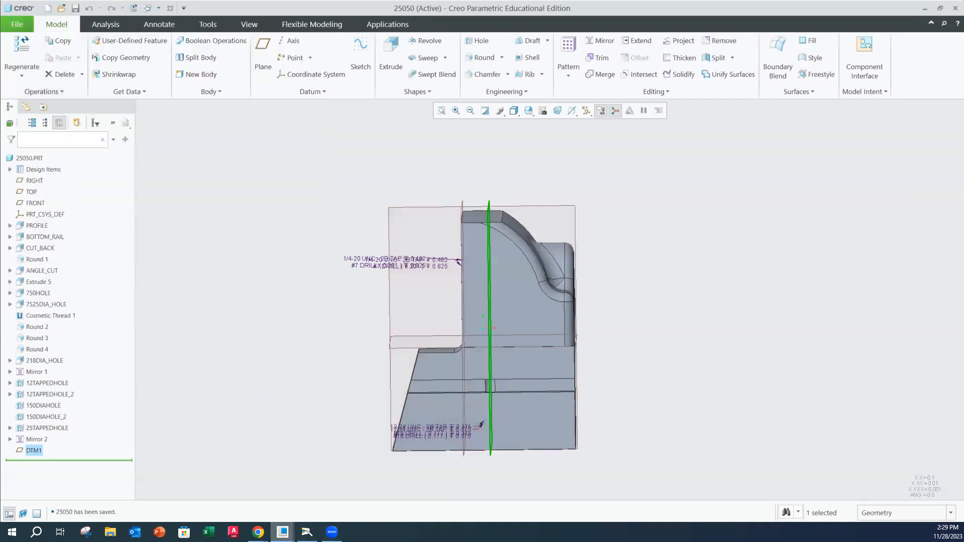
mouse_move(282, 532)
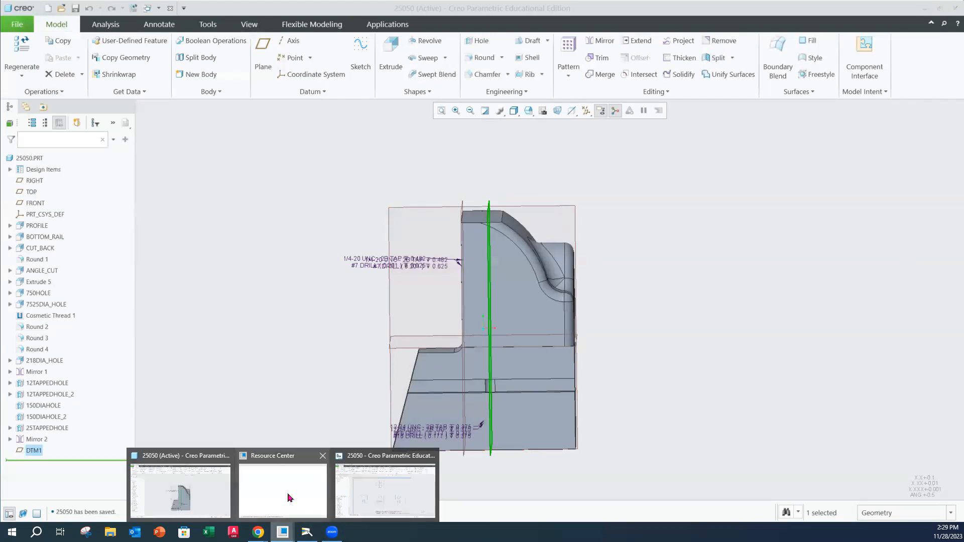
left_click(379, 492)
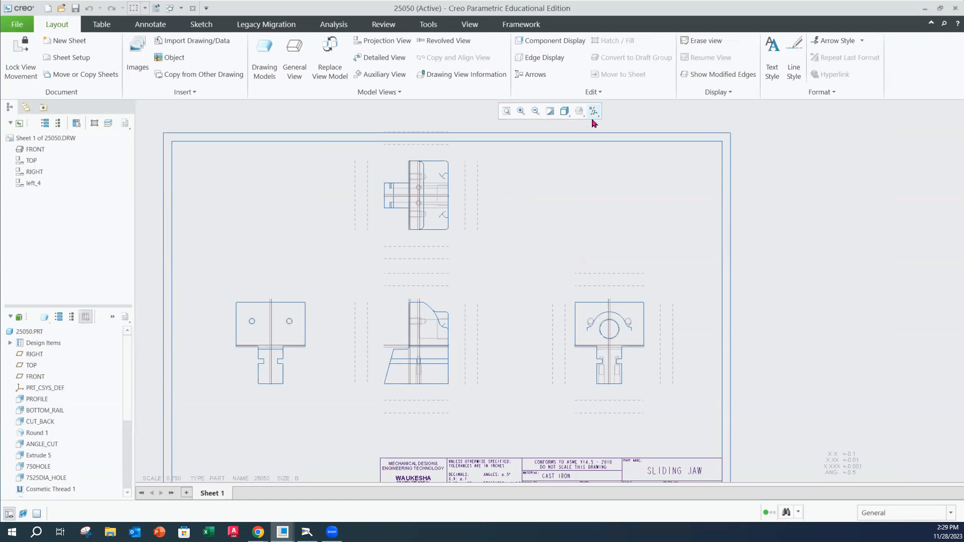
Set the left projection view's section option to 2D cross-section, and start adding a new section to it
scroll(409, 288, "down", 2)
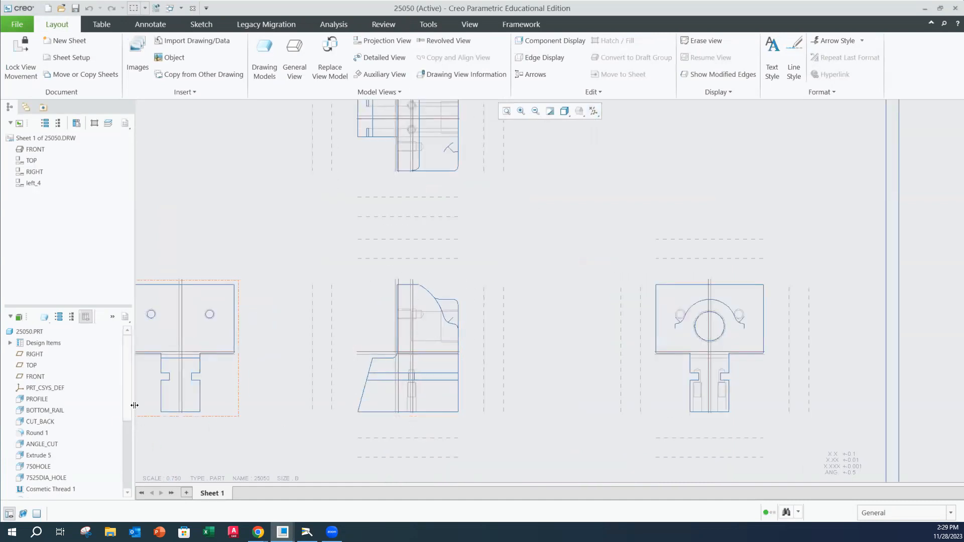
left_click_drag(128, 408, 130, 491)
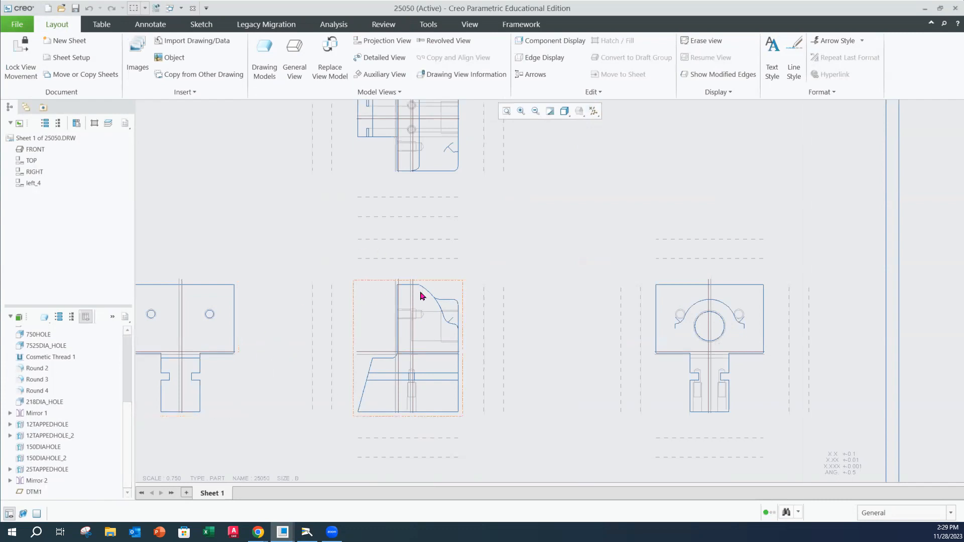
scroll(421, 297, "down", 3)
middle_click_drag(421, 297, 406, 302)
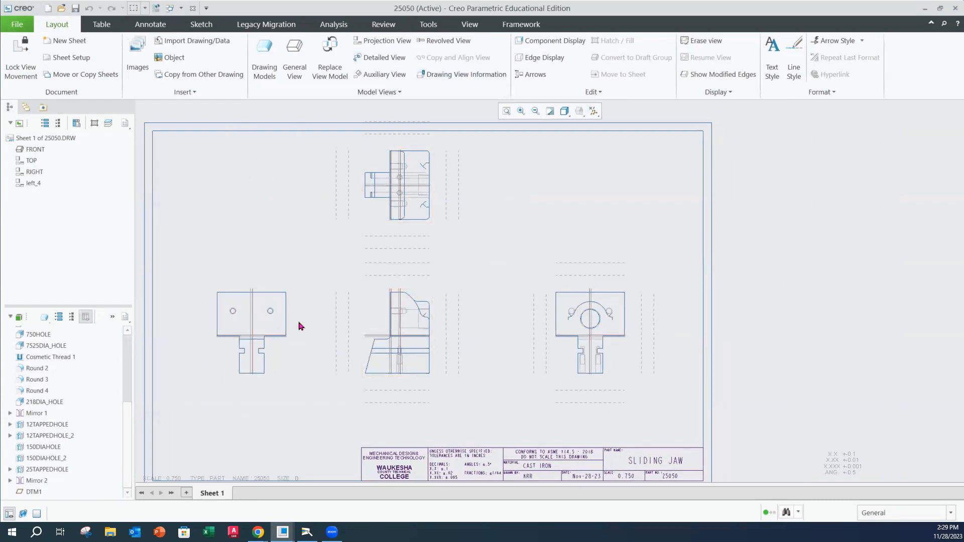
left_click(229, 296)
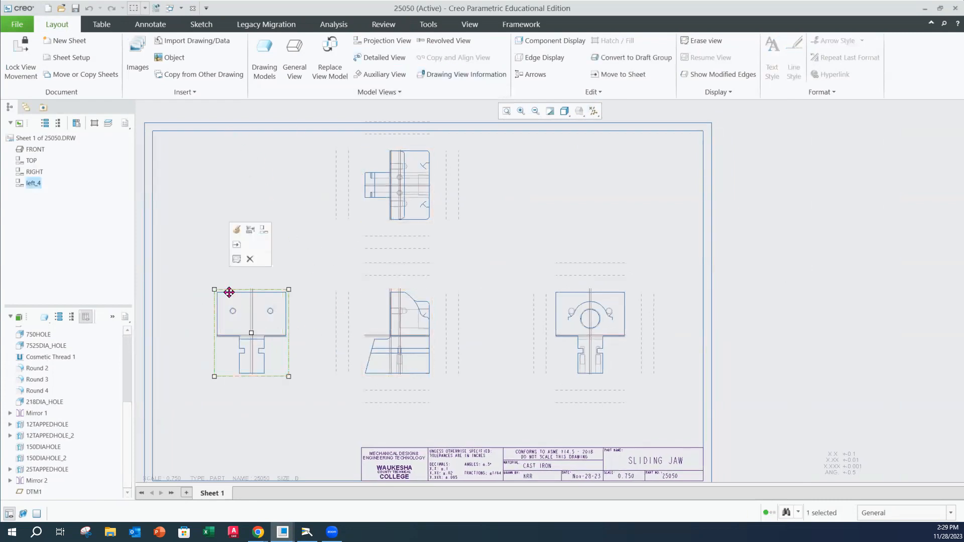
left_click(236, 230)
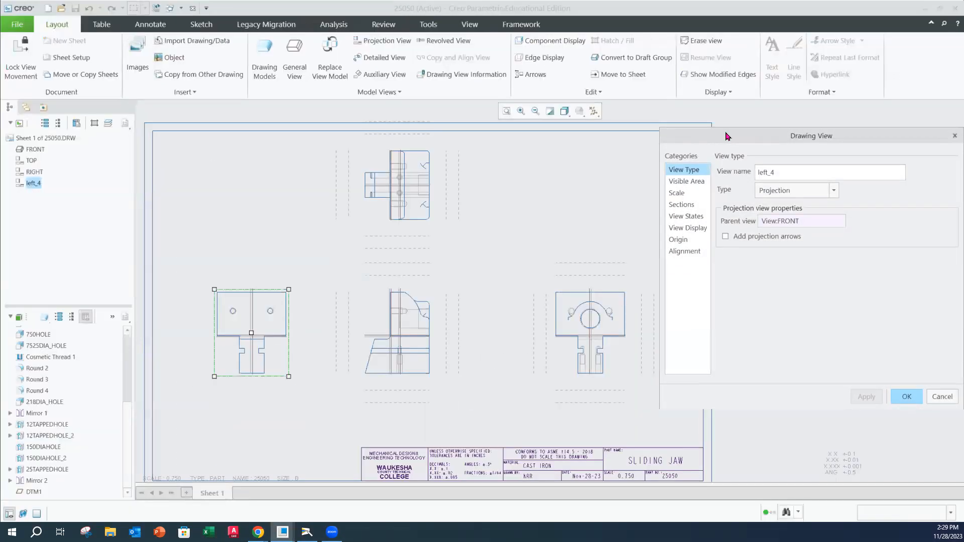
left_click_drag(725, 136, 548, 100)
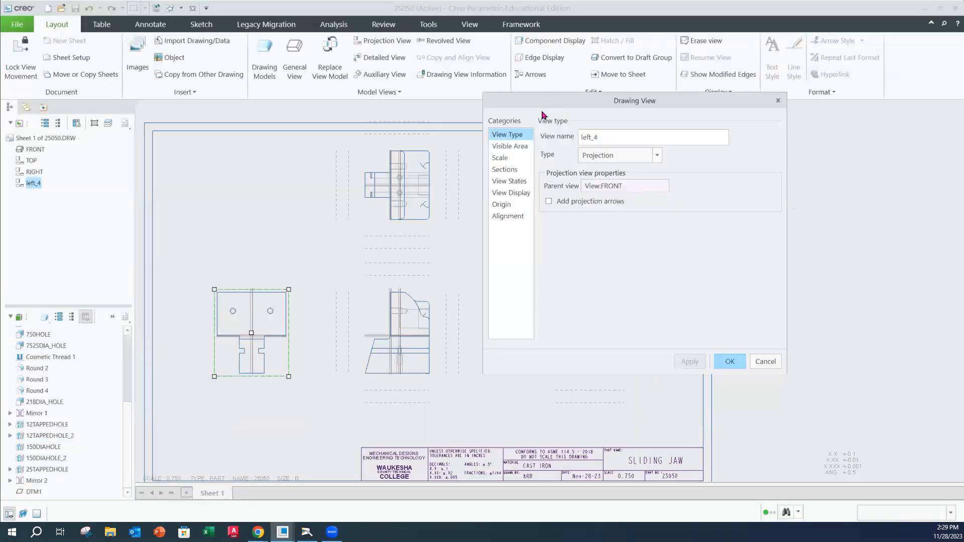
left_click(503, 171)
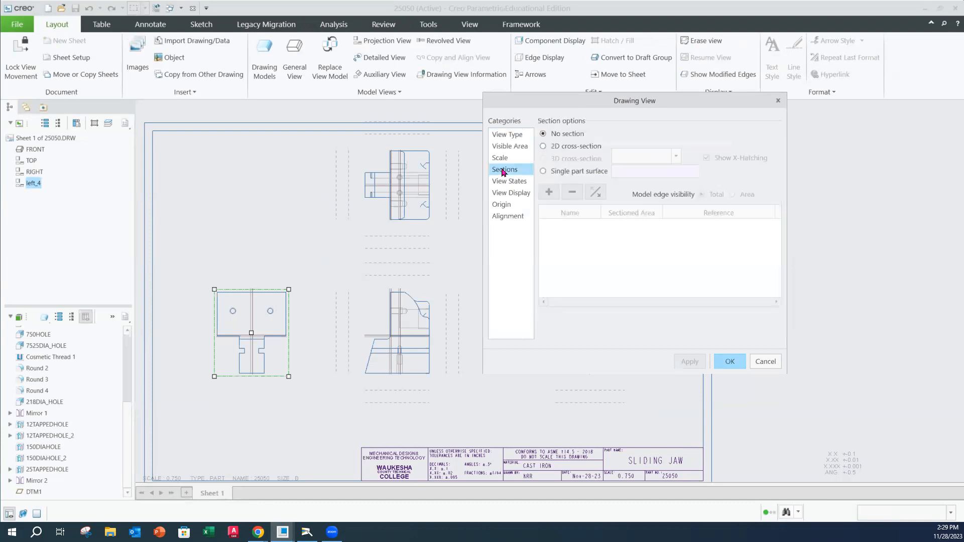
left_click(543, 146)
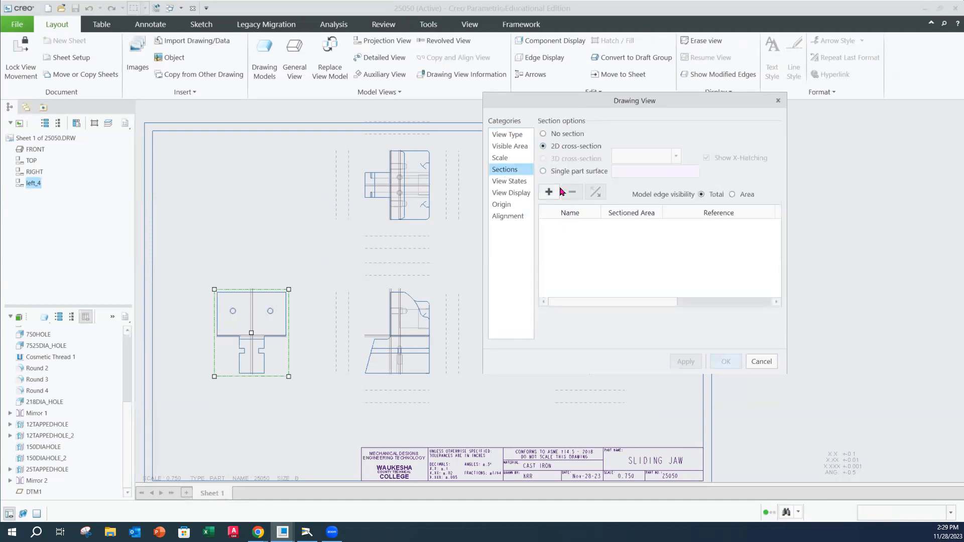
left_click(549, 192)
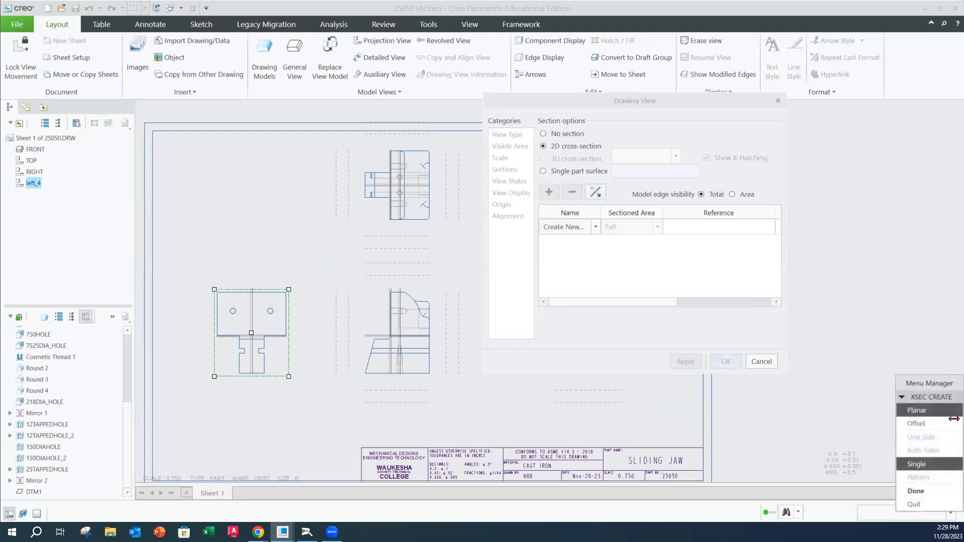
Create a planar, single cross-section named A on datum plane DTM1, and apply it to the left view as a full section
left_click_drag(922, 385, 867, 258)
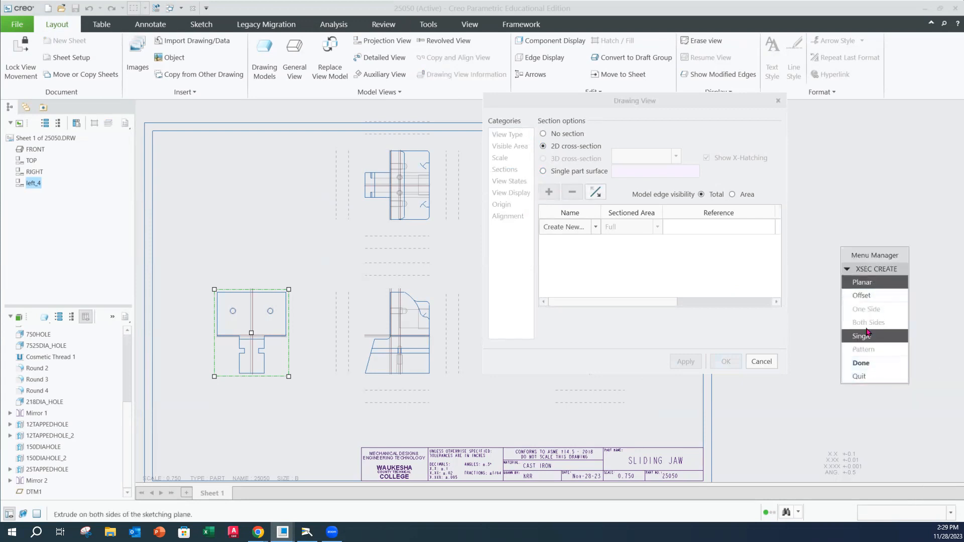
left_click(852, 366)
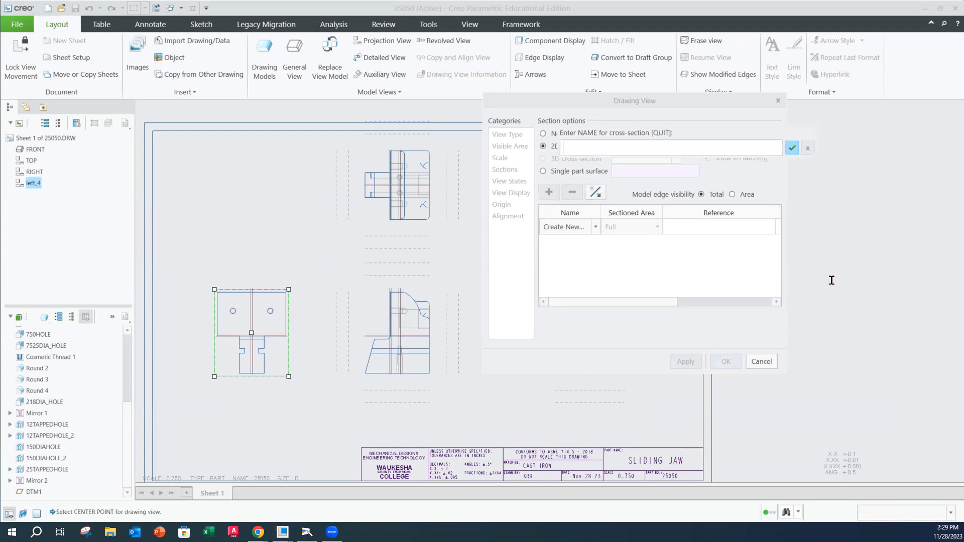
type("A")
left_click(792, 150)
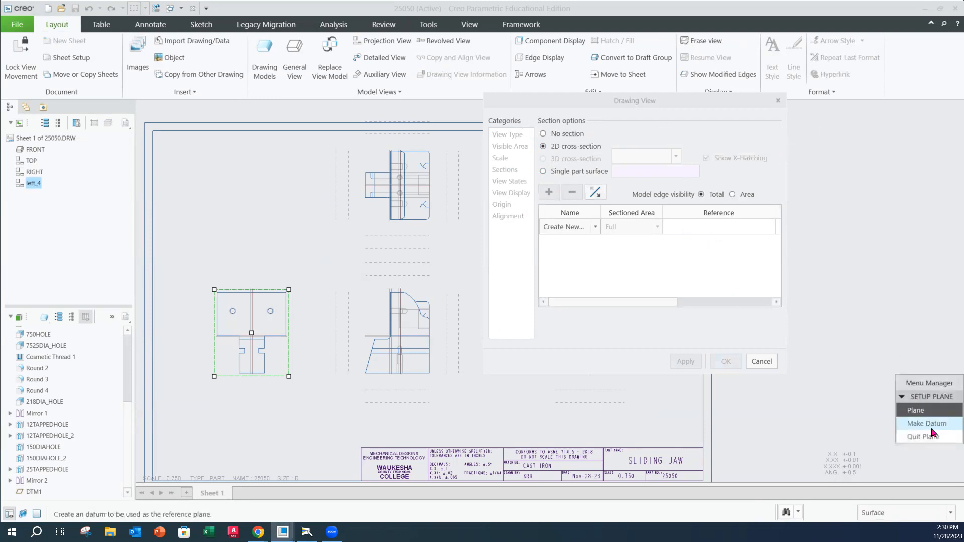
left_click(922, 415)
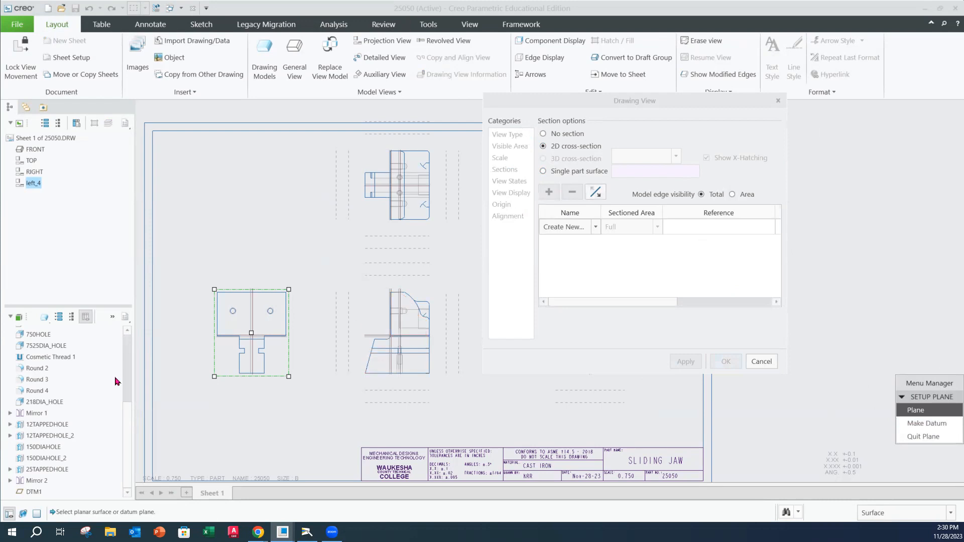
left_click(34, 492)
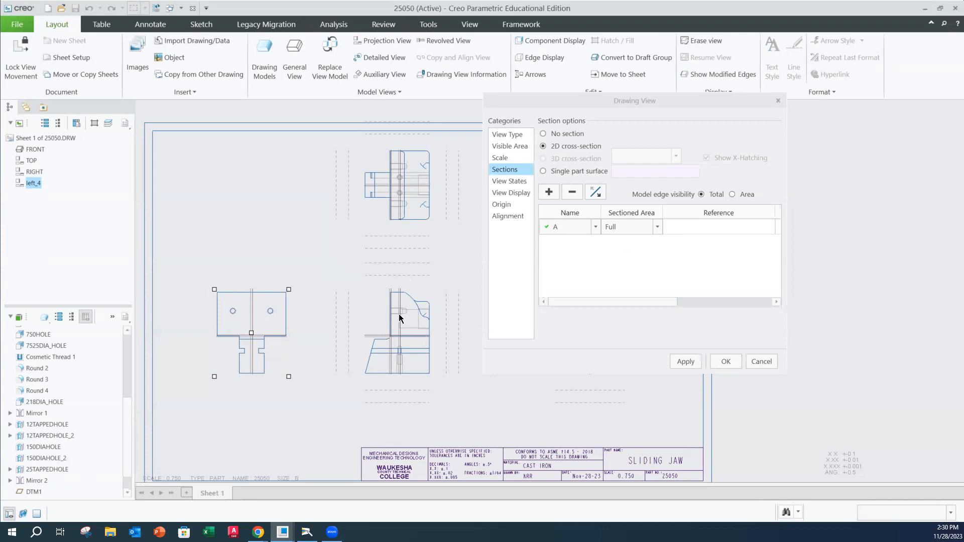
left_click(686, 362)
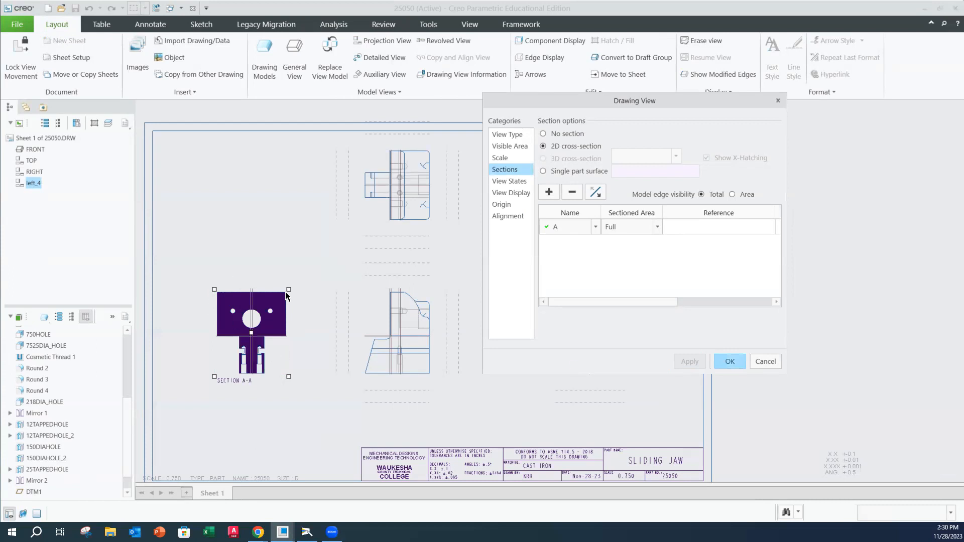
left_click(731, 363)
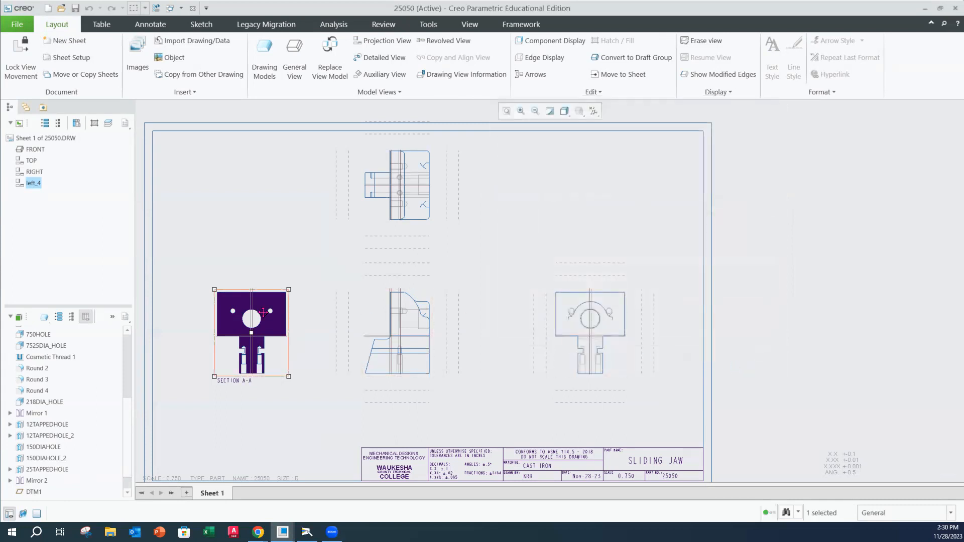
Widen the hatch spacing of section A-A in the left view by raising the hatch scale to 38.521
scroll(263, 312, "up", 2)
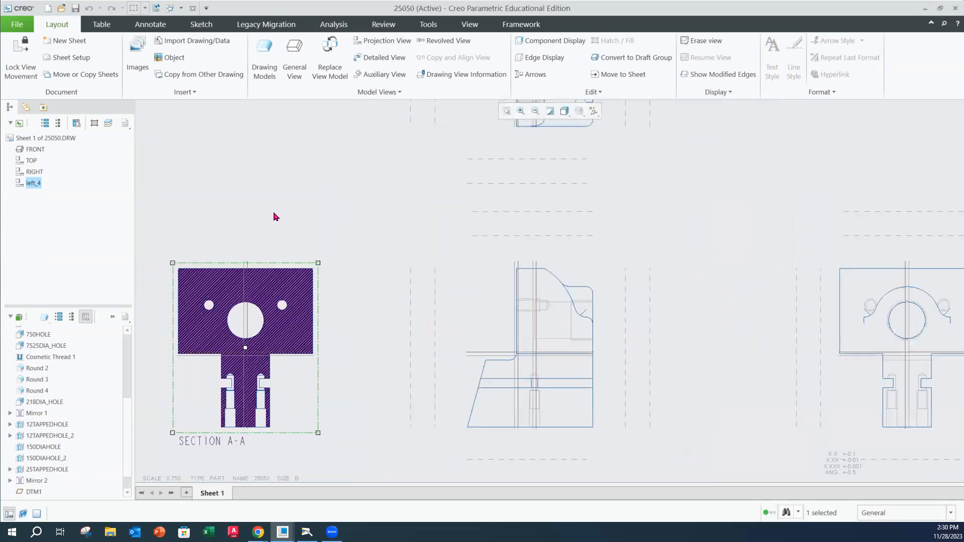
left_click(322, 178)
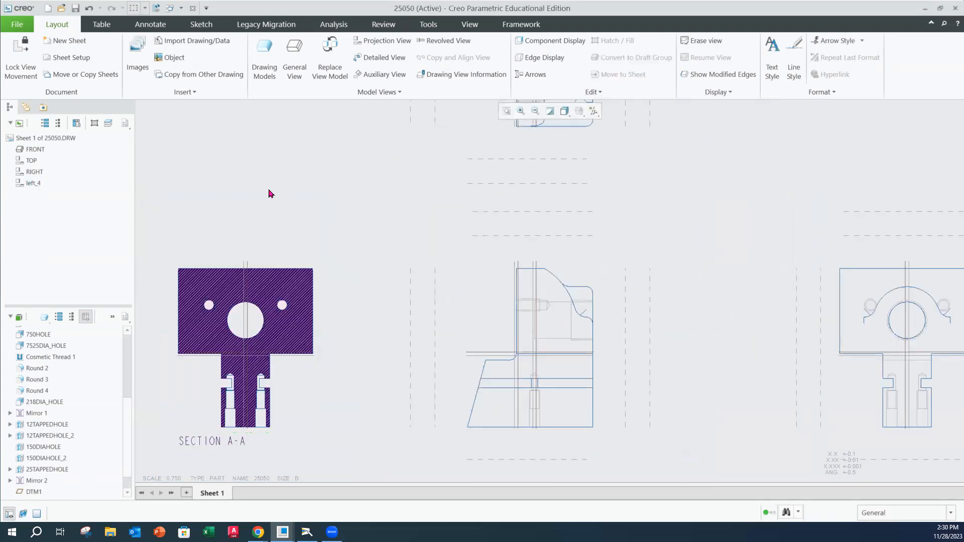
double_click(208, 290)
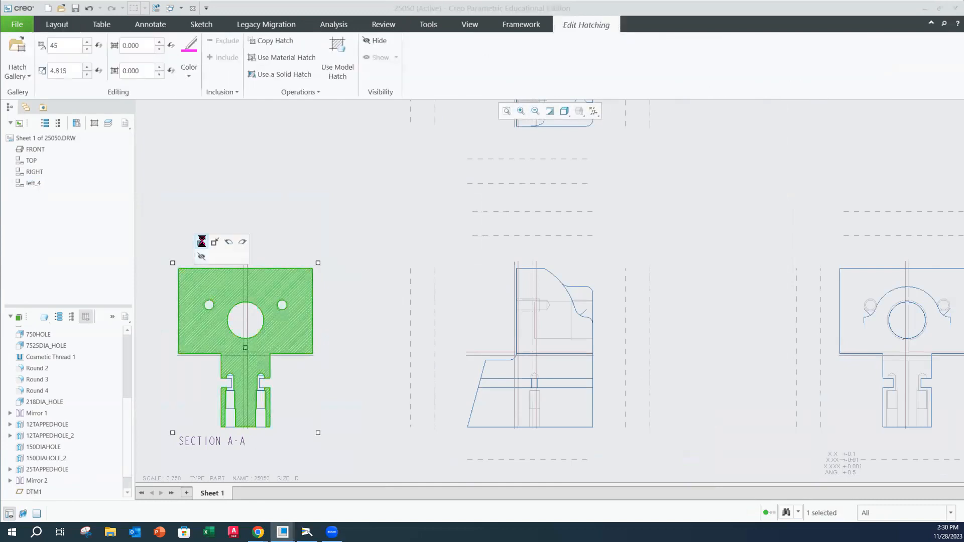
left_click(201, 237)
left_click(201, 237)
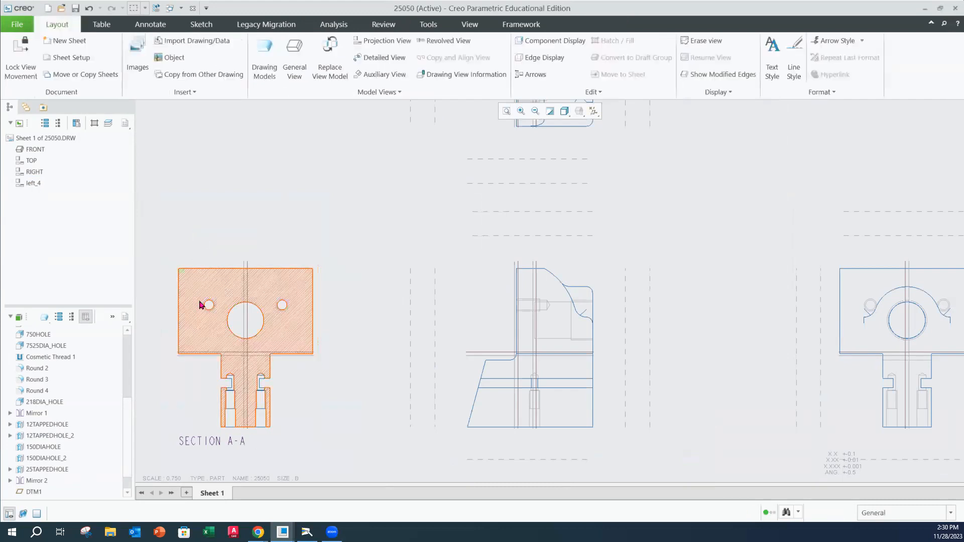
left_click(201, 237)
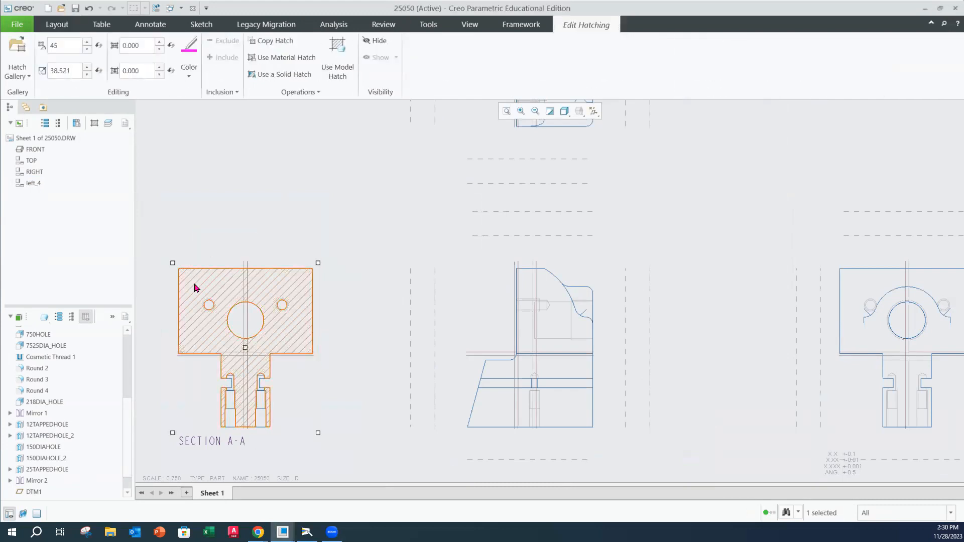
left_click(332, 213)
scroll(287, 314, "up", 1)
scroll(287, 314, "up", 2)
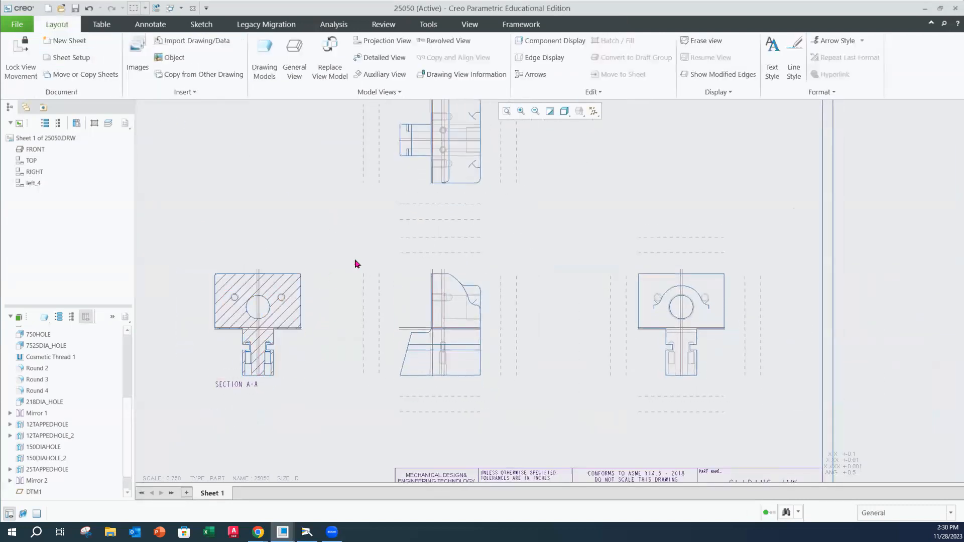
middle_click_drag(354, 264, 332, 259)
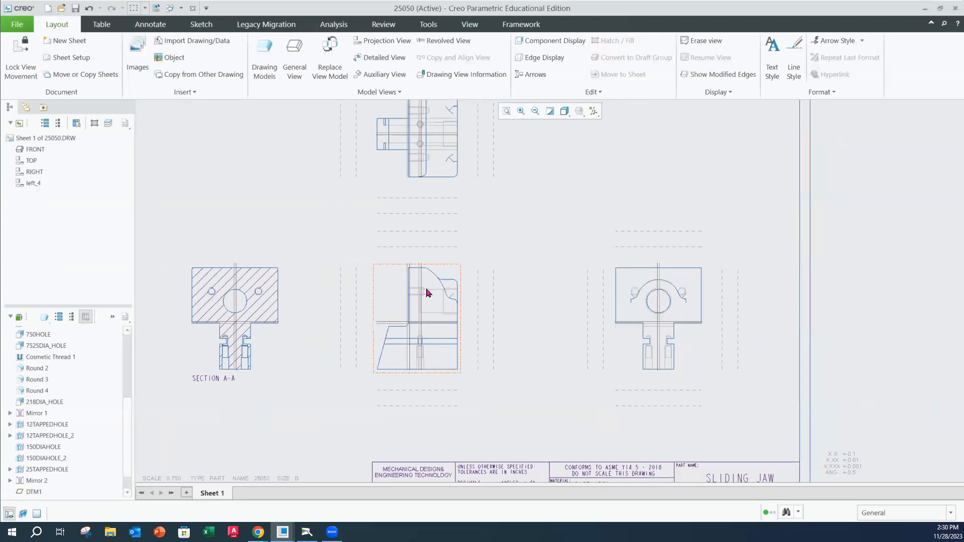
Examine the rounds around the bore boss on the 25050 part model, and return to the 25050 drawing window
left_click(20, 26)
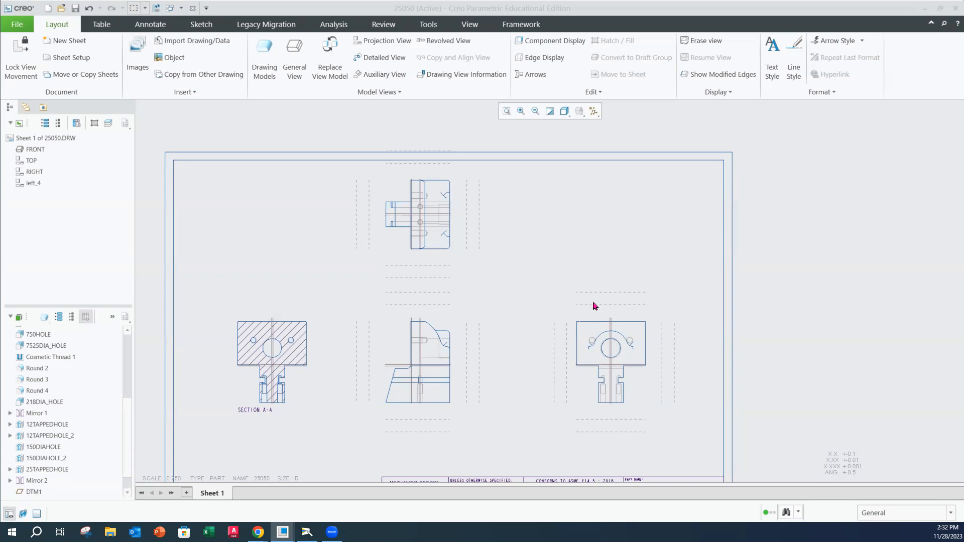
scroll(626, 365, "down", 6)
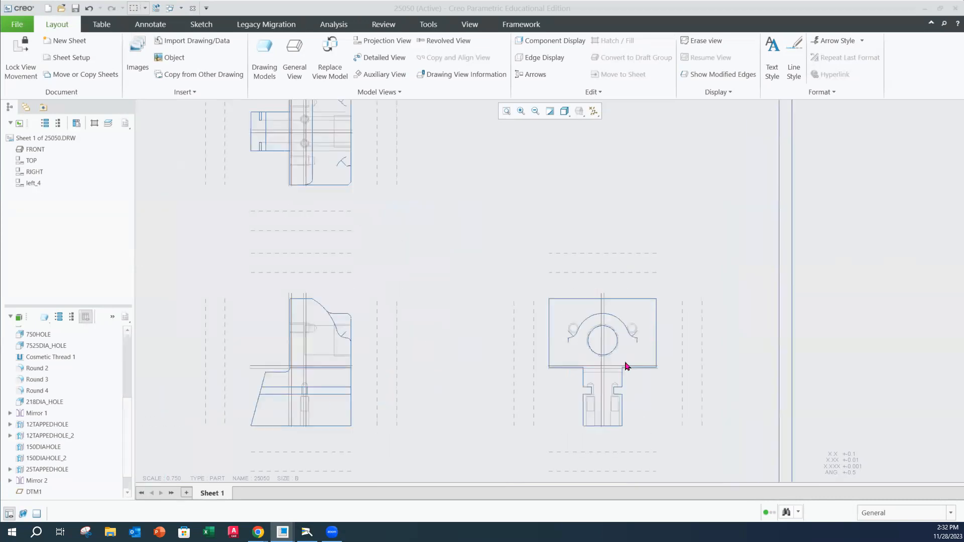
middle_click_drag(623, 351, 606, 328)
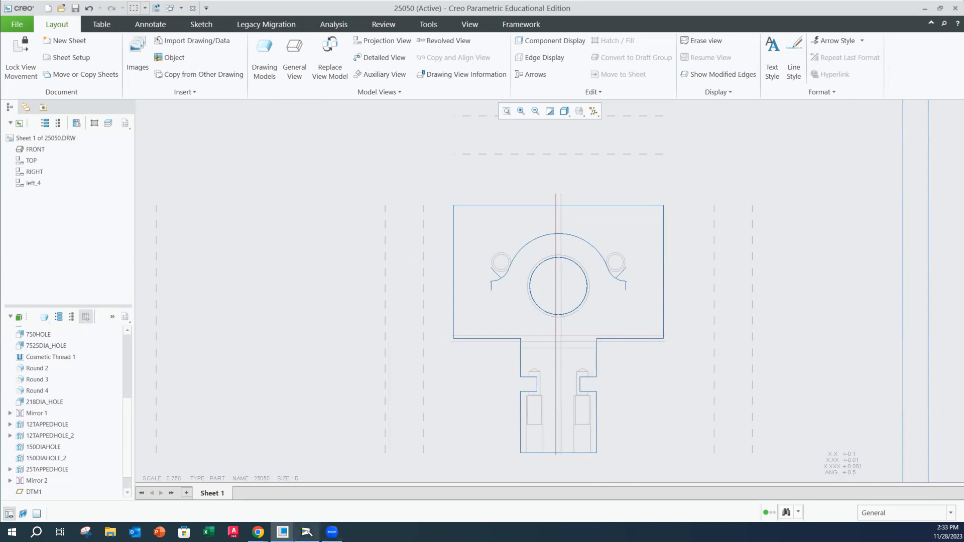
mouse_move(307, 532)
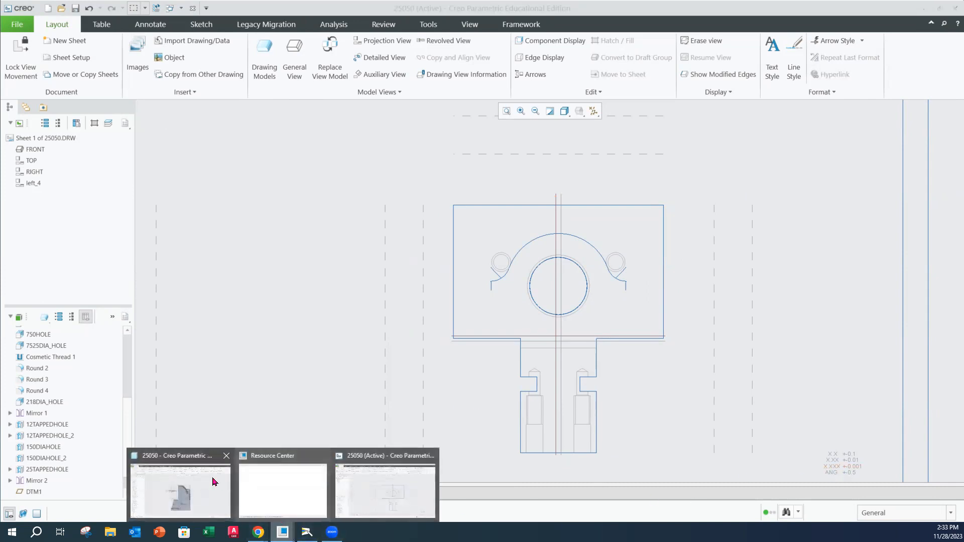
left_click(199, 479)
middle_click_drag(559, 275, 526, 293)
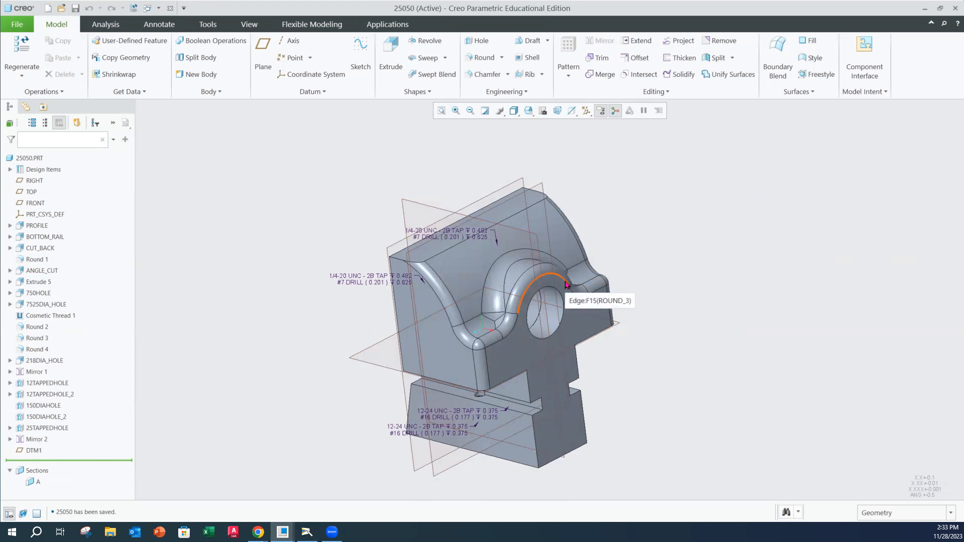
left_click(282, 532)
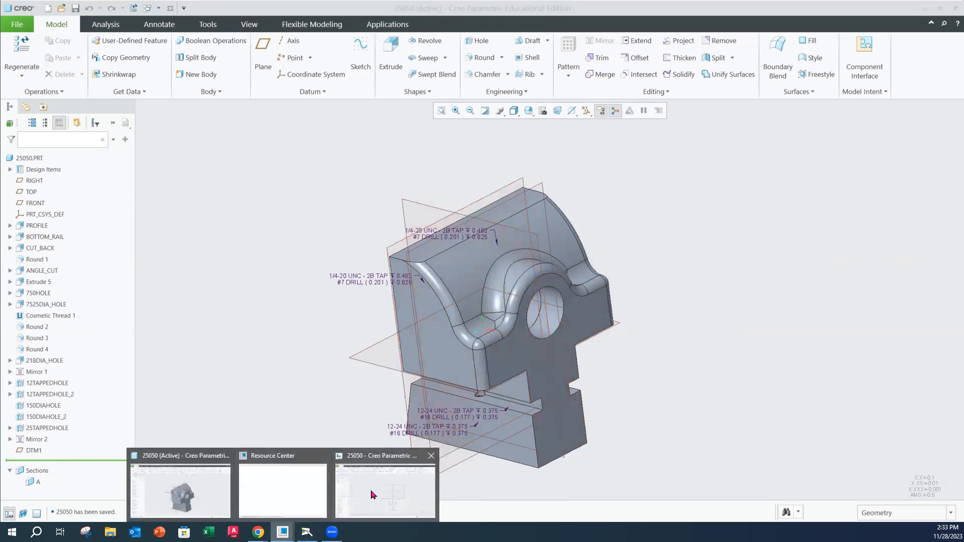
left_click(379, 496)
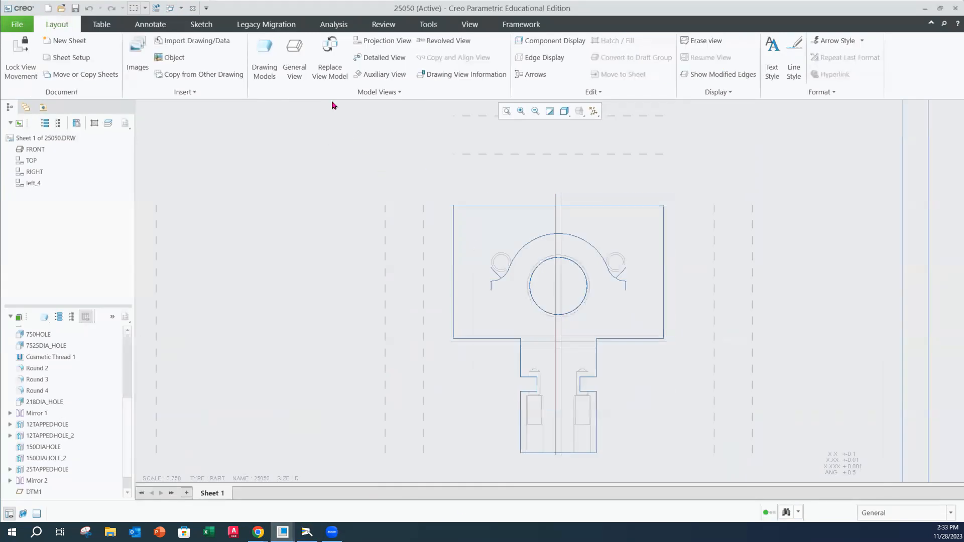
Set the RIGHT view's tangent edges display style to Default, keeping the Hidden display style, and accept the view properties
left_click(602, 194)
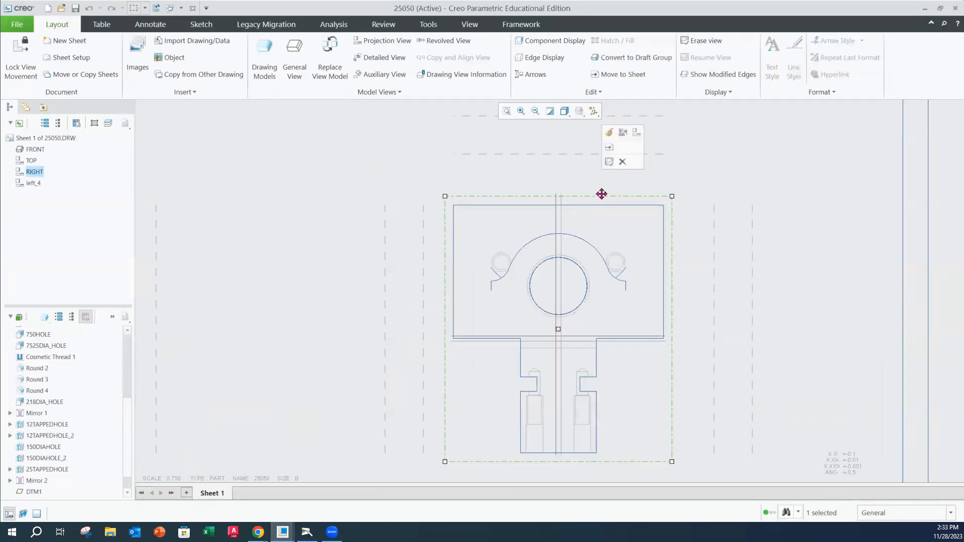
left_click(609, 135)
left_click(504, 197)
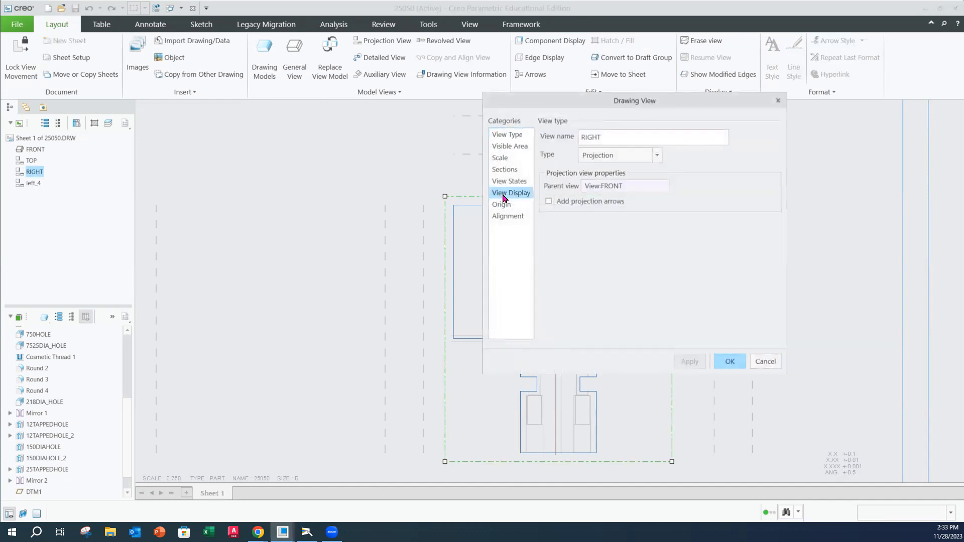
left_click(632, 155)
left_click(632, 154)
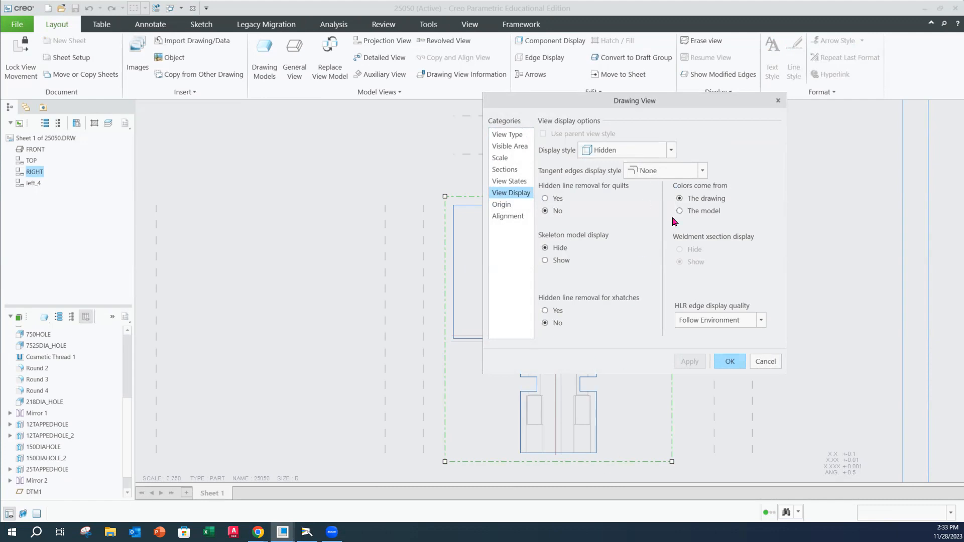
left_click(687, 172)
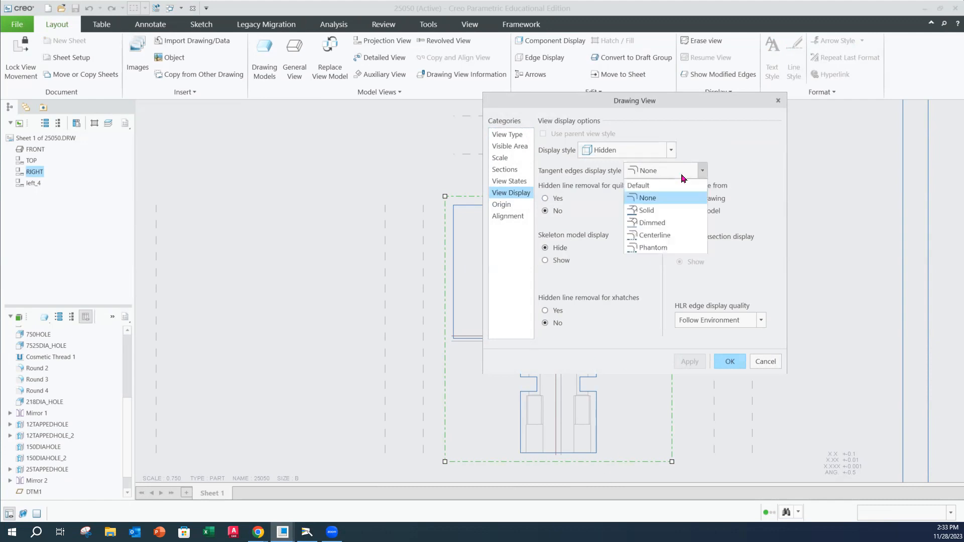
left_click(658, 189)
left_click(683, 362)
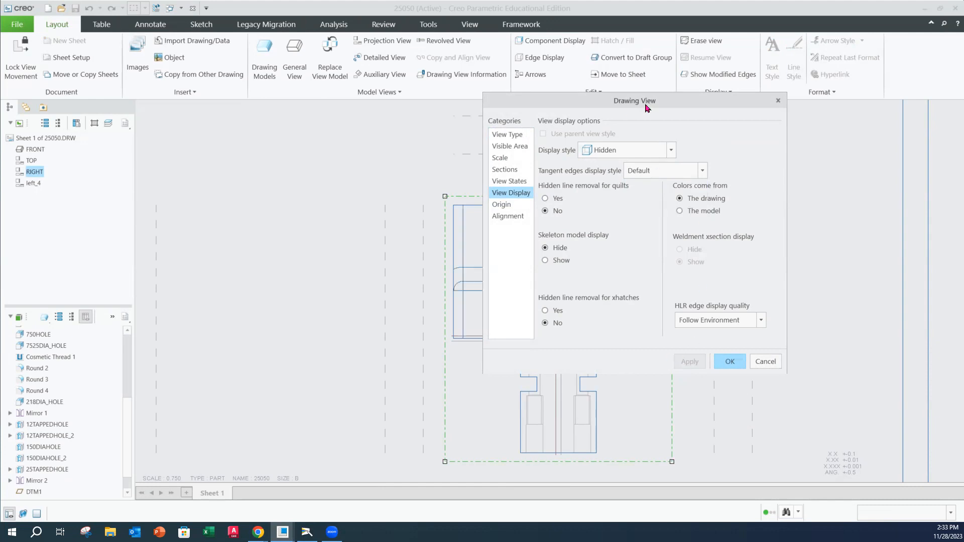
left_click_drag(647, 108, 839, 143)
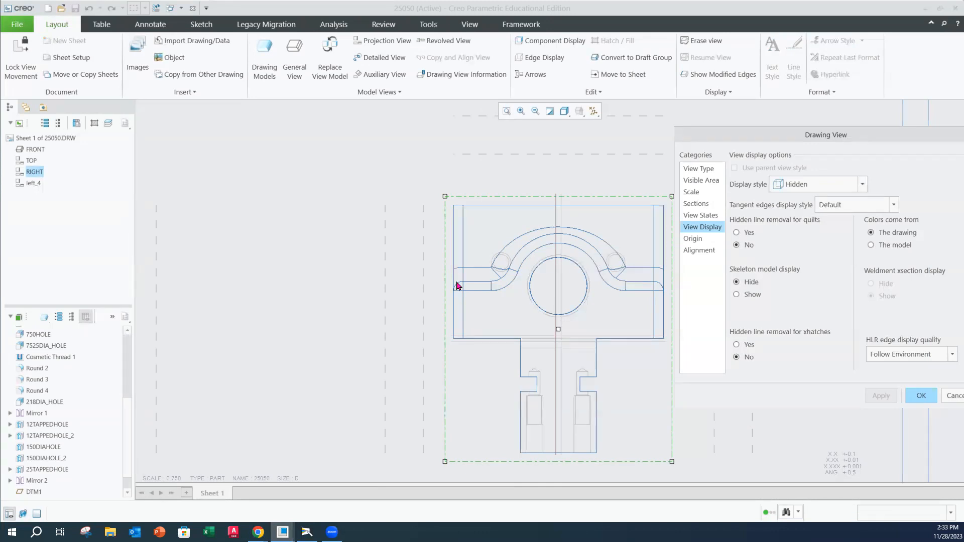
left_click(925, 399)
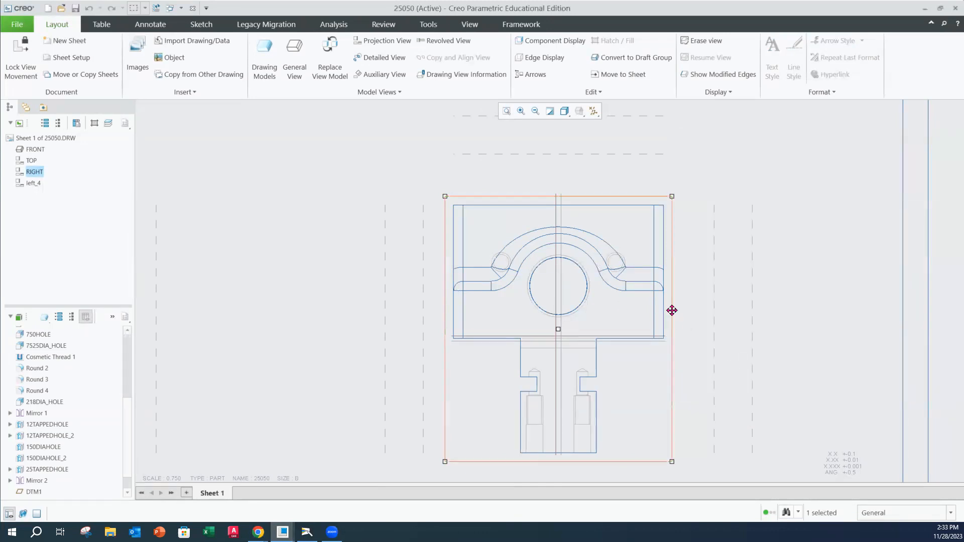
Check the right view on the paper print in the Camera window, and return to the 25050 drawing
middle_click_drag(698, 326, 541, 298)
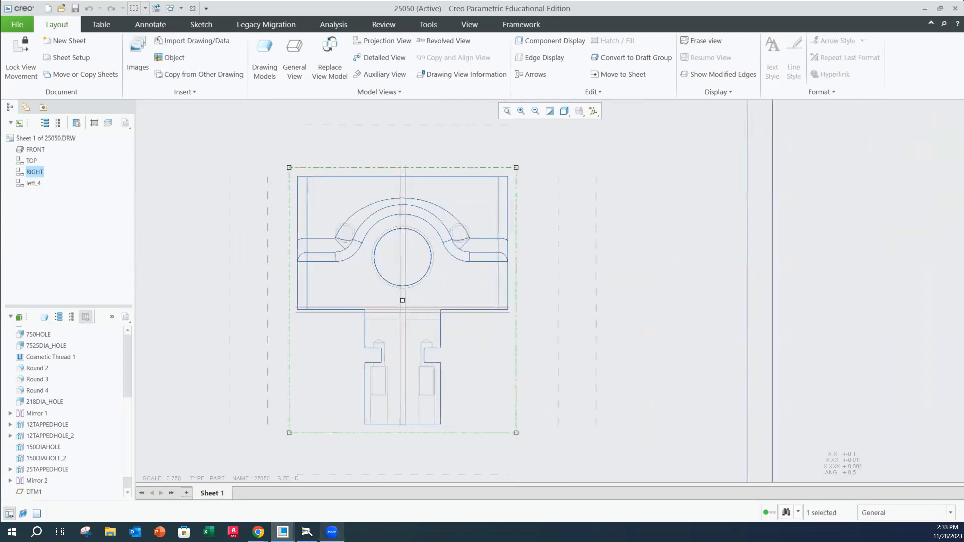
left_click(307, 532)
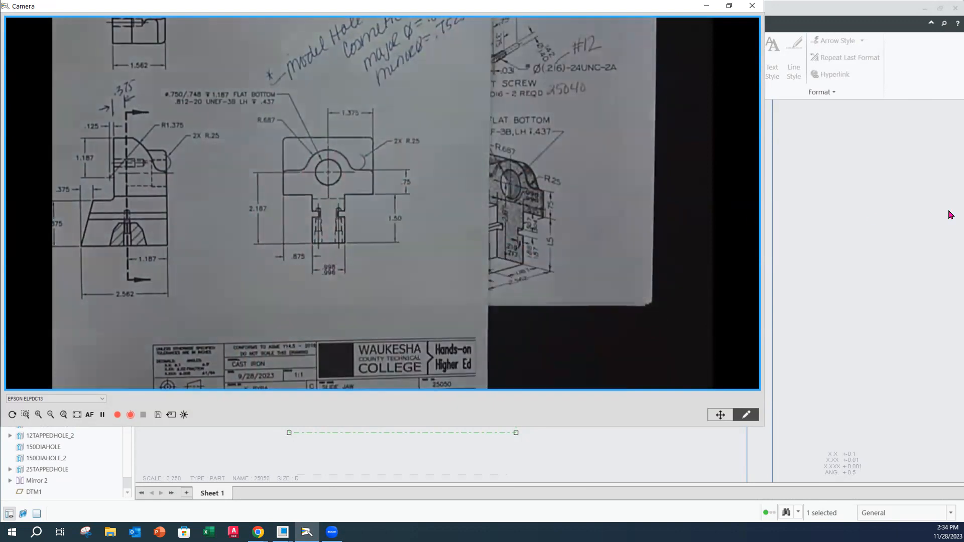
left_click(832, 340)
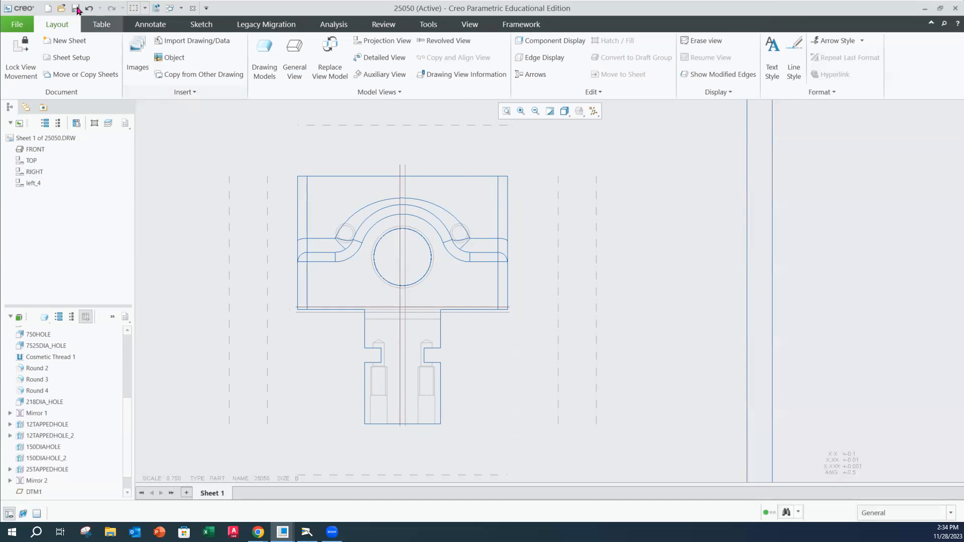
Erase the right view's innermost boss arc and fillets, lower ledge lines, short connecting edges and lower vertical tangent lines with Edge Display
left_click(540, 64)
left_click_drag(944, 10, 748, 38)
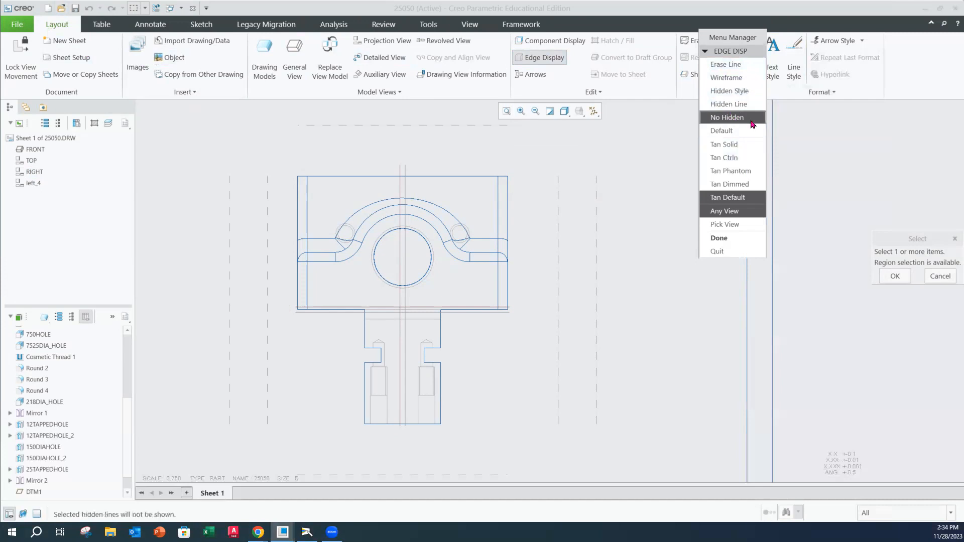
left_click(738, 66)
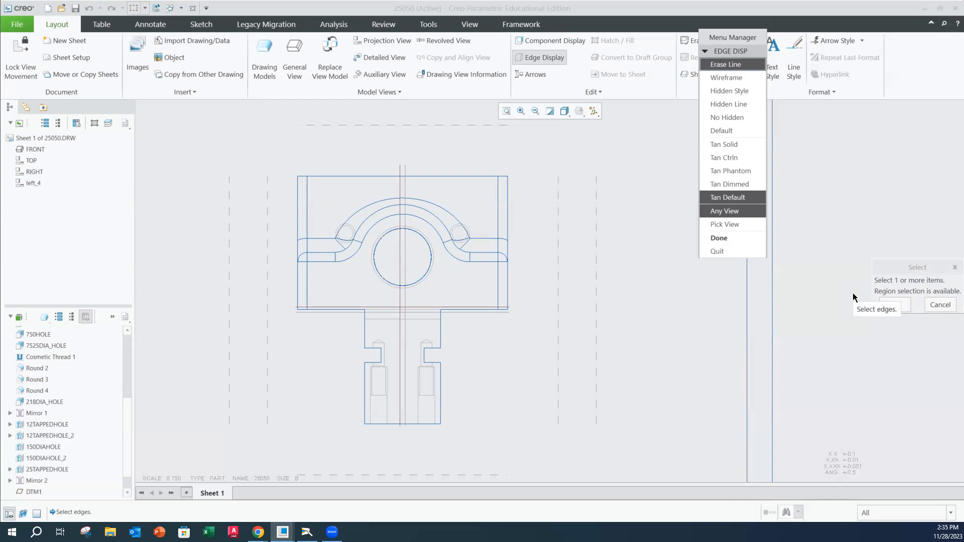
left_click(480, 262)
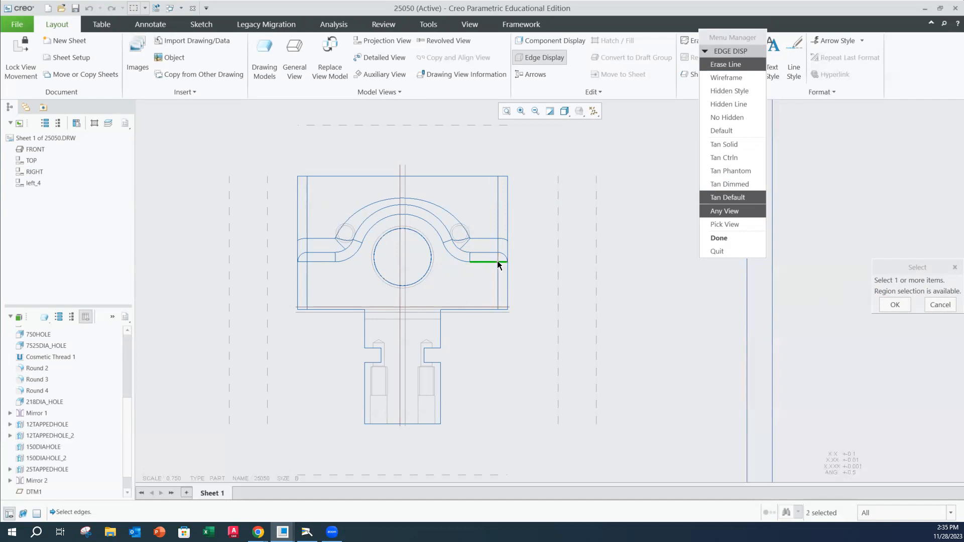
left_click(455, 254)
left_click(436, 232)
left_click(321, 262)
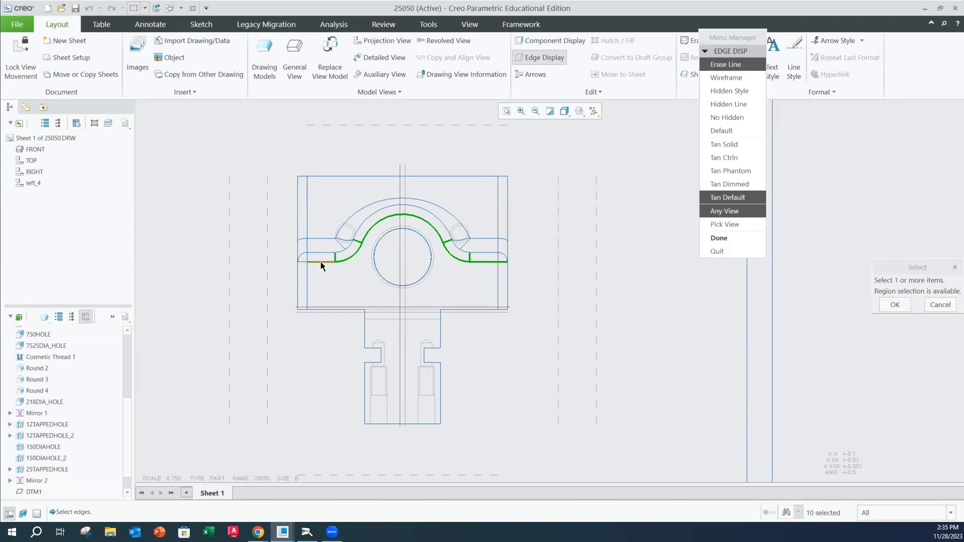
left_click(302, 261)
left_click(497, 286)
left_click(499, 256)
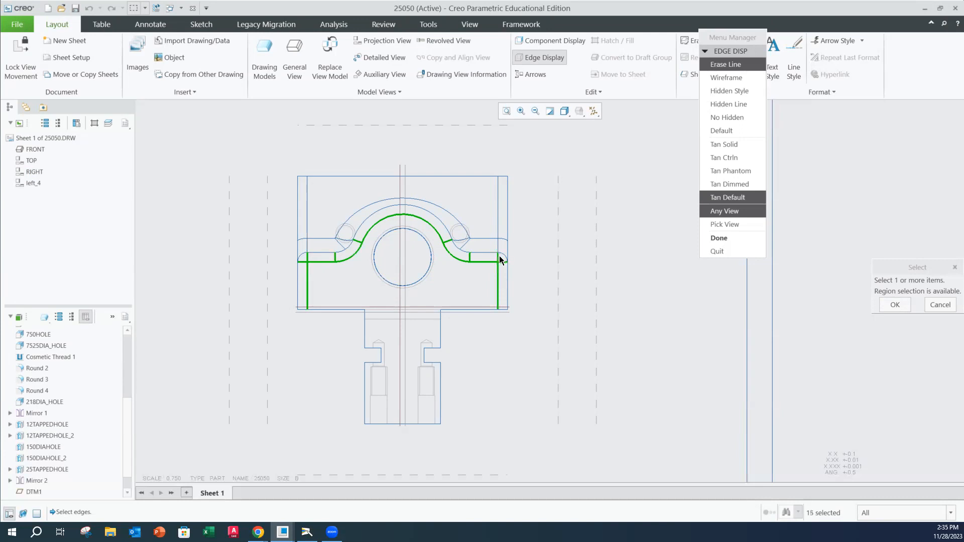
middle_click(575, 285)
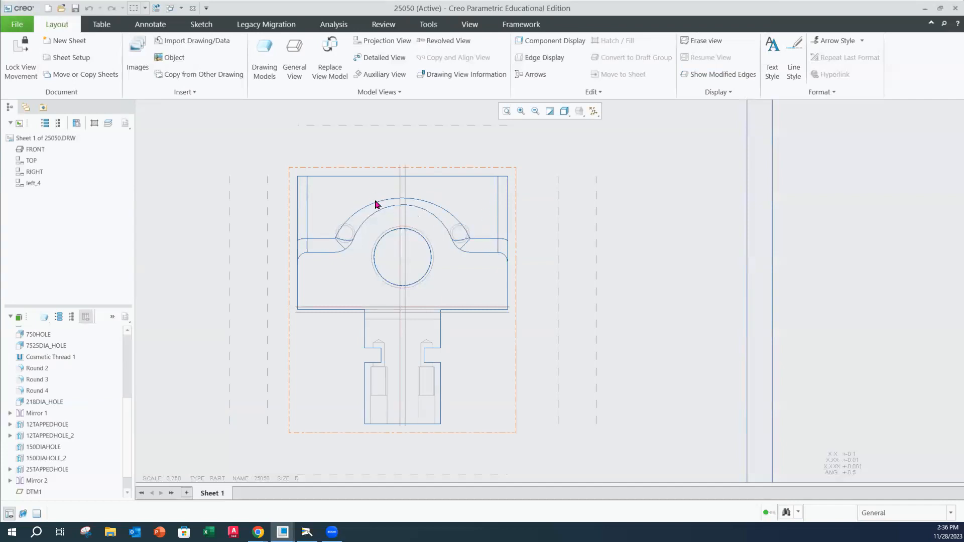
Erase the right view's outer boss arc, upper ledge lines with their rounded ends, short connecting edges and upper vertical tangent lines with Edge Display
left_click(536, 58)
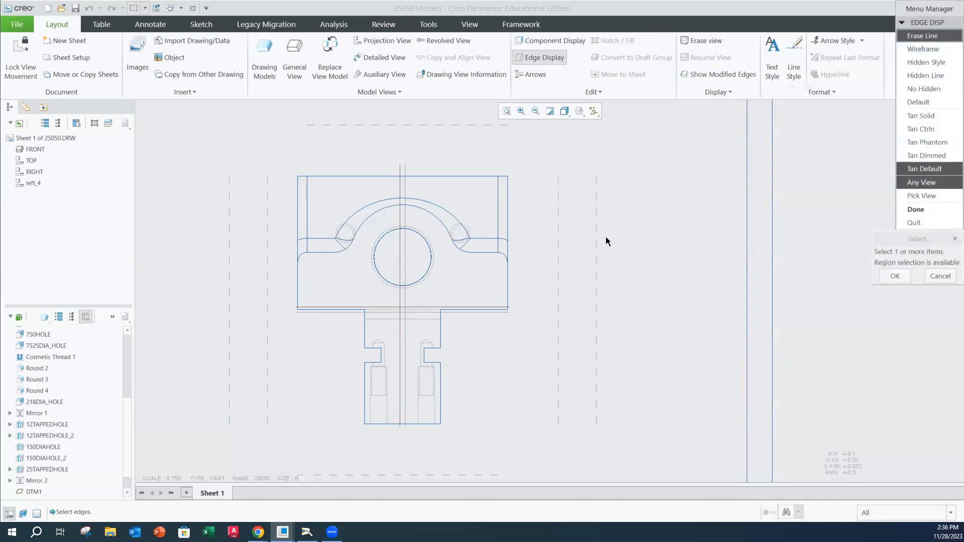
left_click(387, 198)
scroll(494, 261, "down", 1)
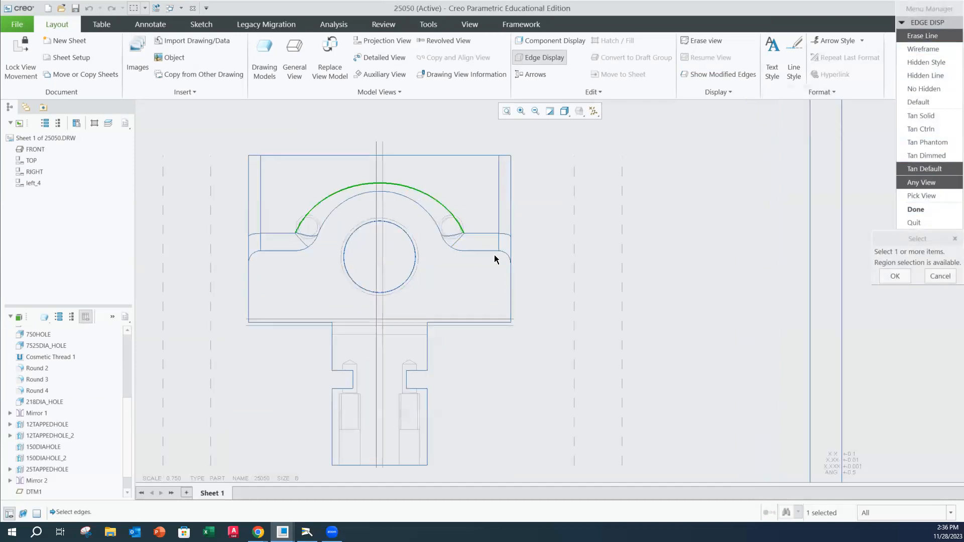
scroll(496, 261, "down", 1)
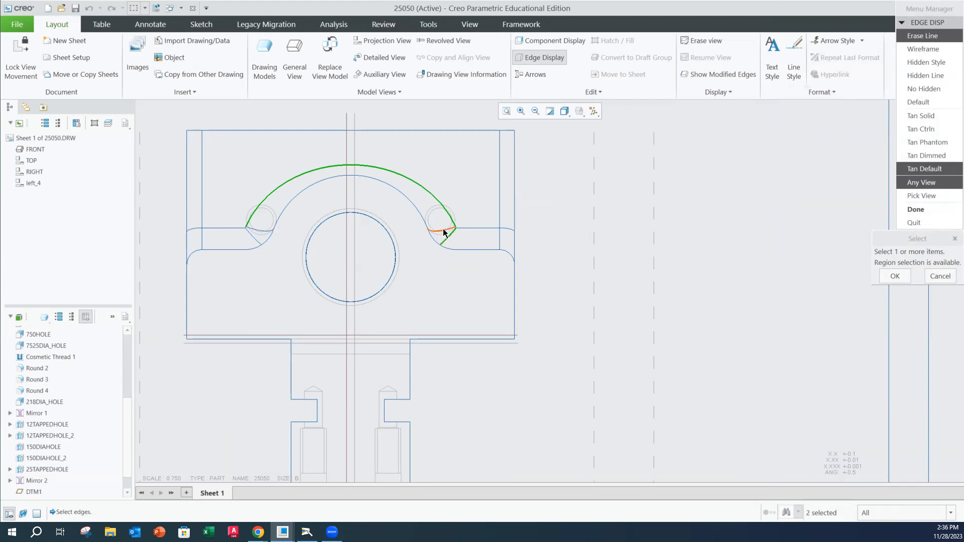
left_click(469, 229)
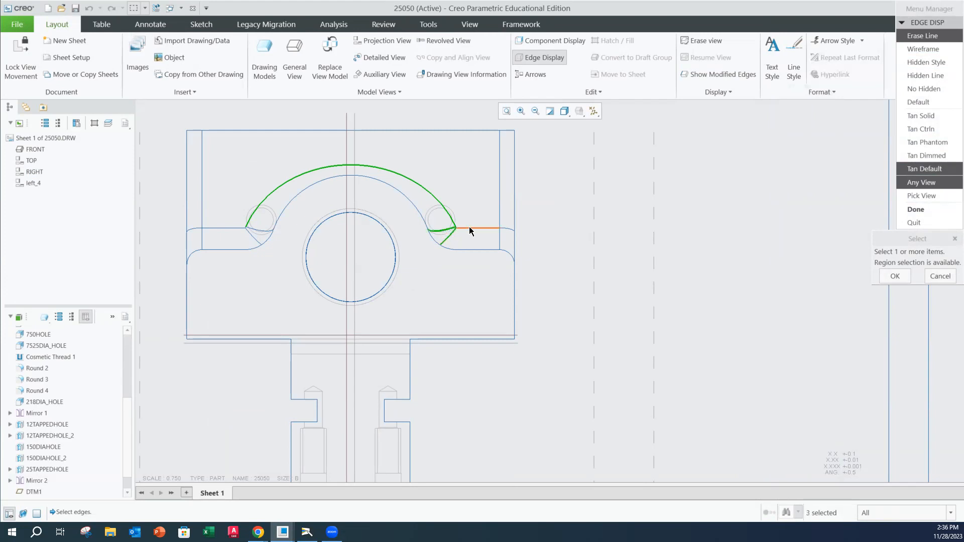
left_click(501, 220)
left_click(504, 228)
left_click(258, 231)
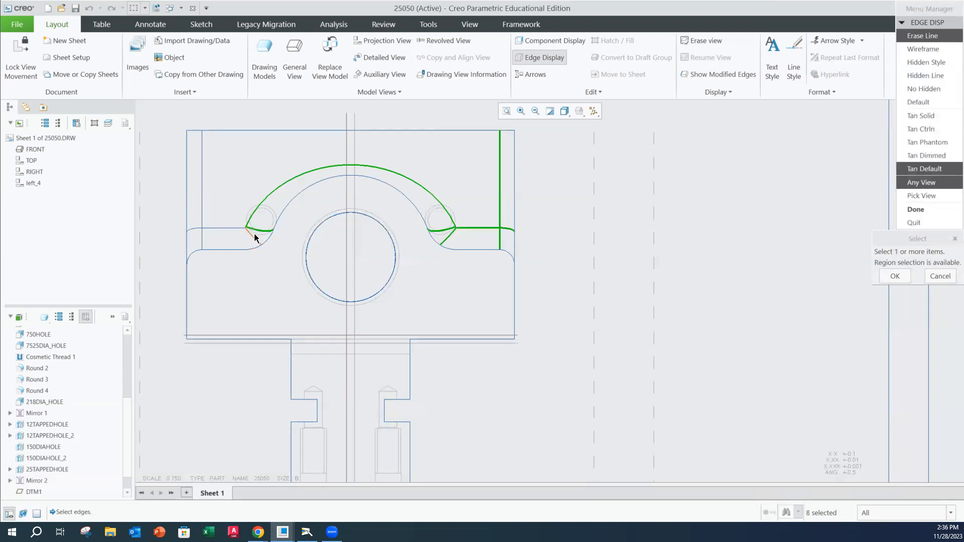
left_click(246, 232)
left_click(238, 228)
left_click(194, 227)
left_click(200, 219)
left_click(201, 239)
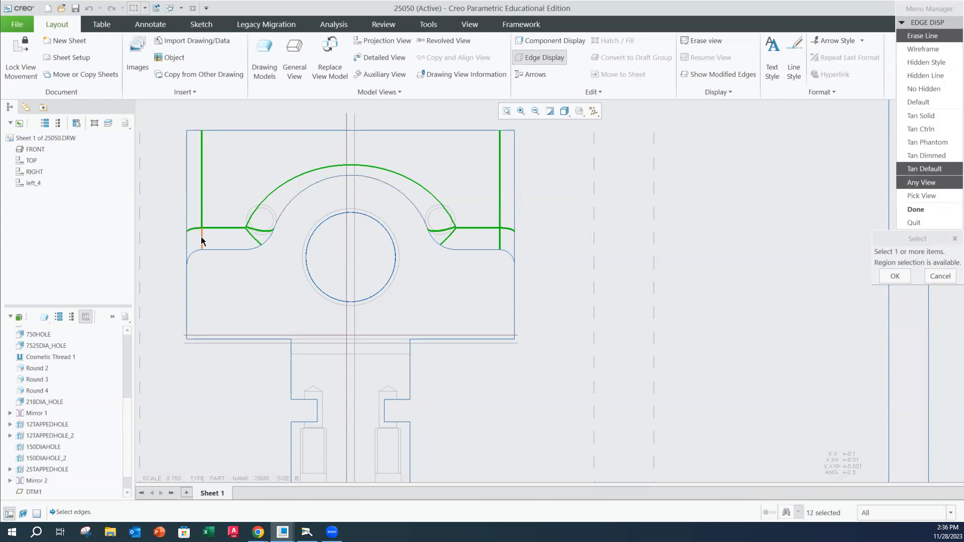
middle_click(576, 195)
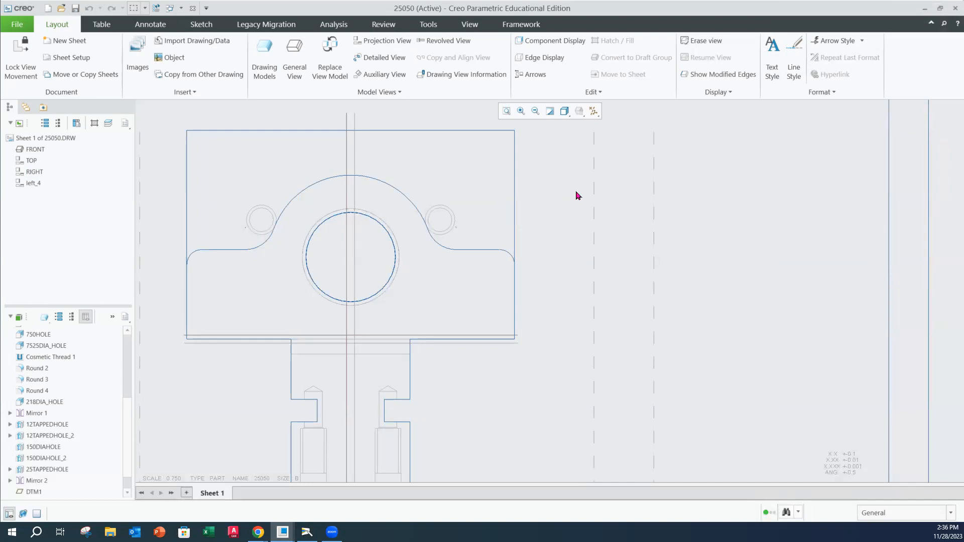
Erase the tiny leftover arc stubs beside both small hidden holes in the right view using Edge Display's Erase Line option
scroll(462, 266, "up", 2)
scroll(454, 248, "down", 8)
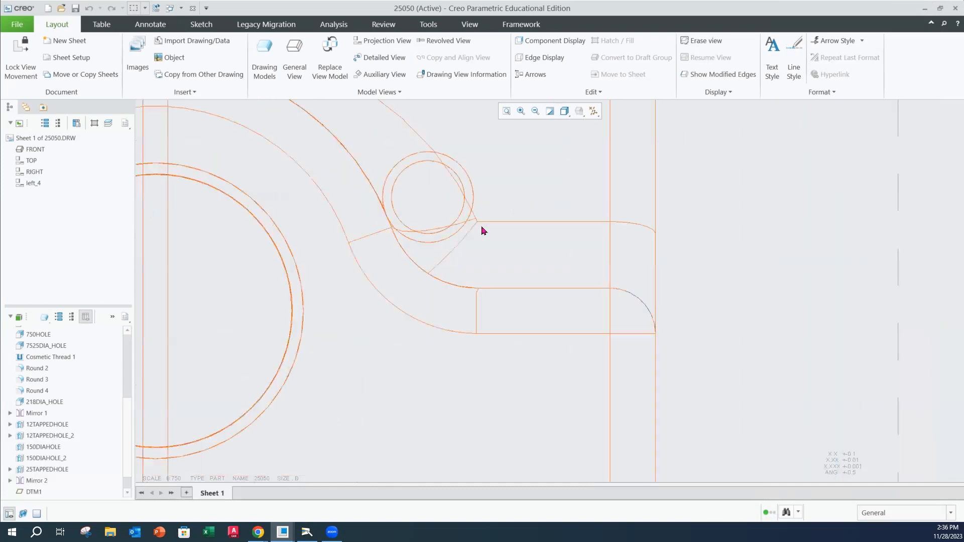
scroll(506, 237, "up", 1)
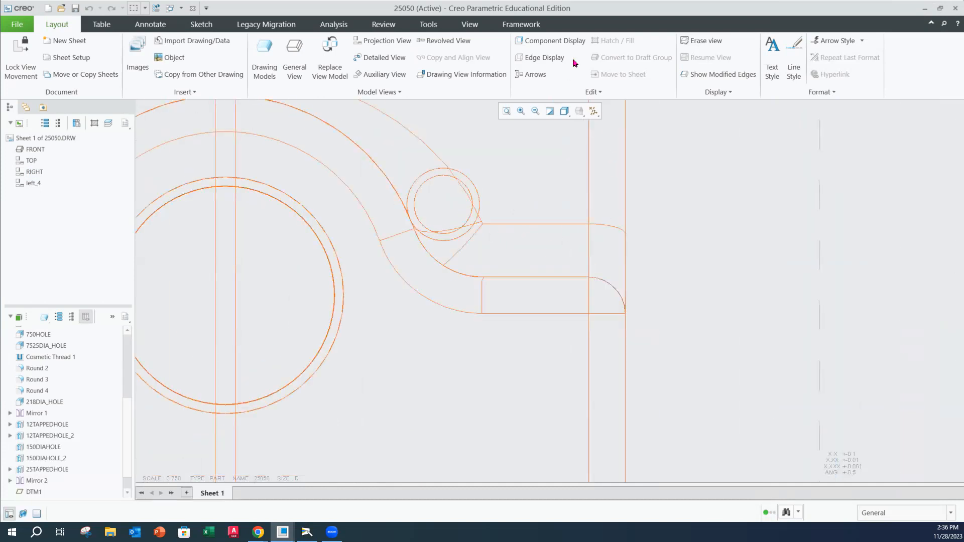
left_click(537, 58)
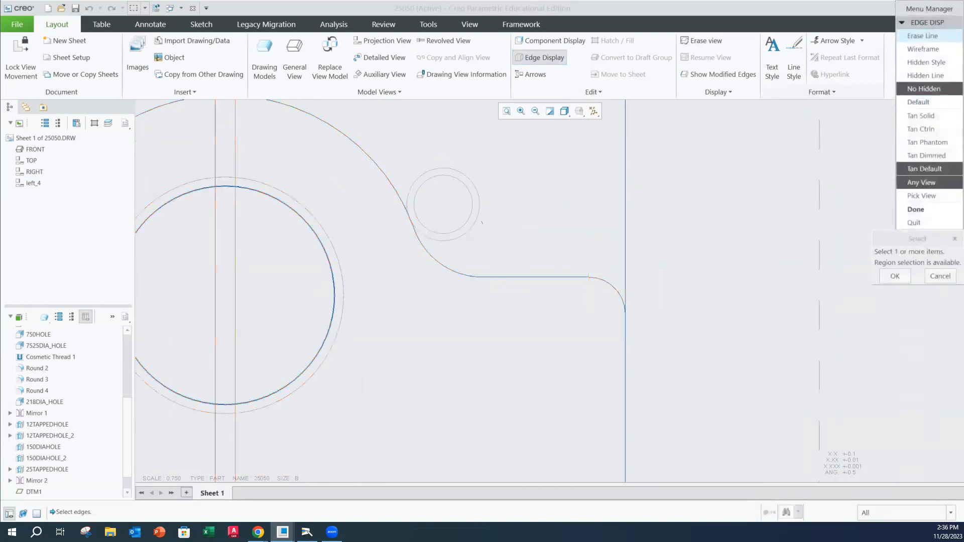
left_click(923, 36)
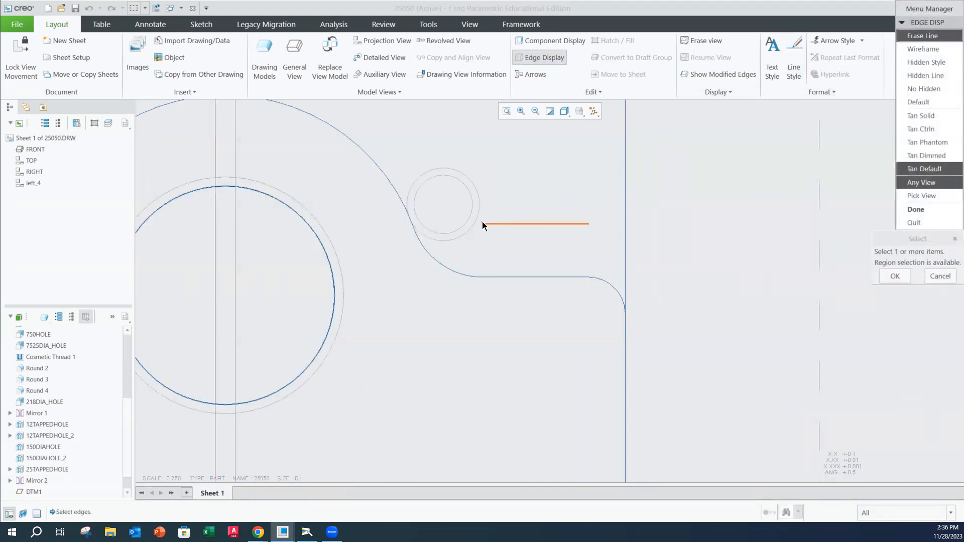
scroll(483, 225, "down", 1)
scroll(484, 227, "down", 1)
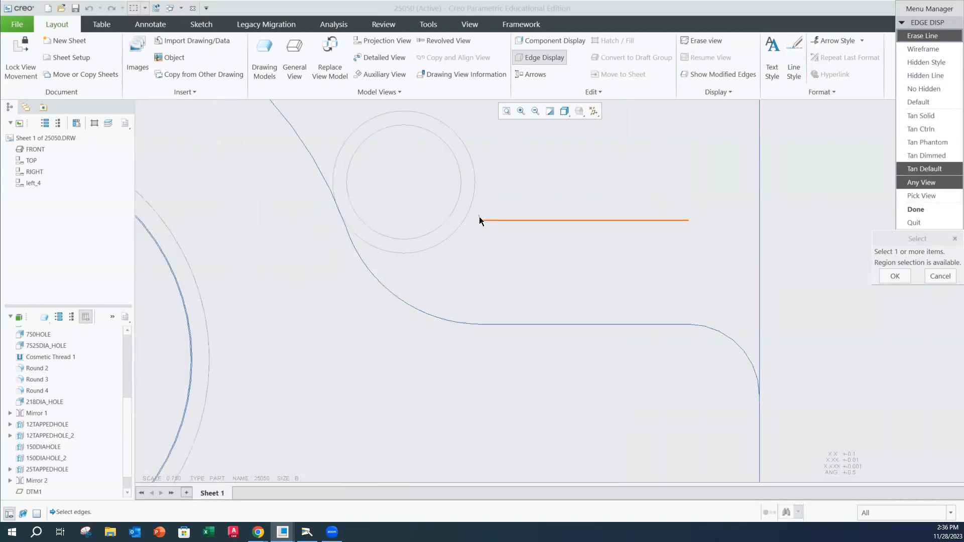
left_click(477, 219)
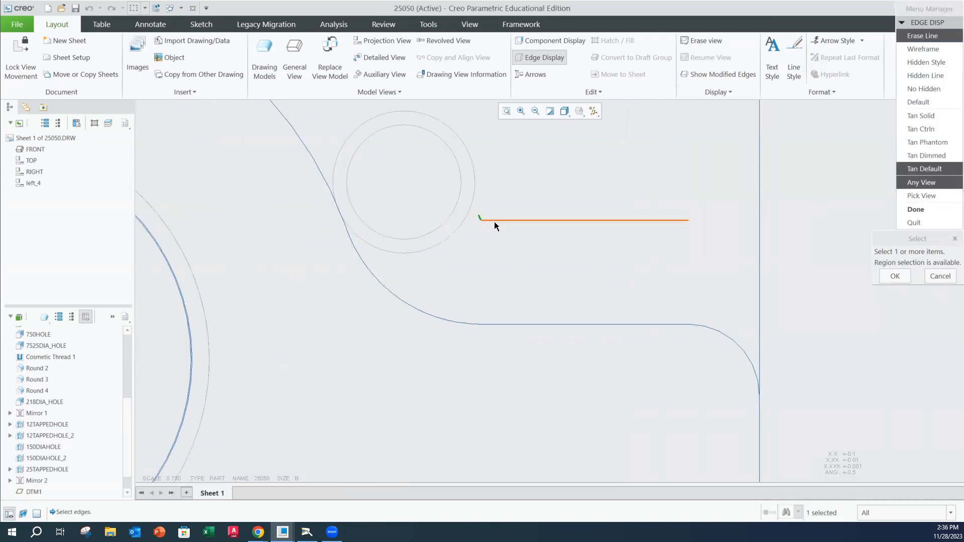
scroll(456, 219, "up", 3)
scroll(350, 216, "up", 1)
middle_click_drag(341, 205, 662, 195)
scroll(431, 216, "down", 5)
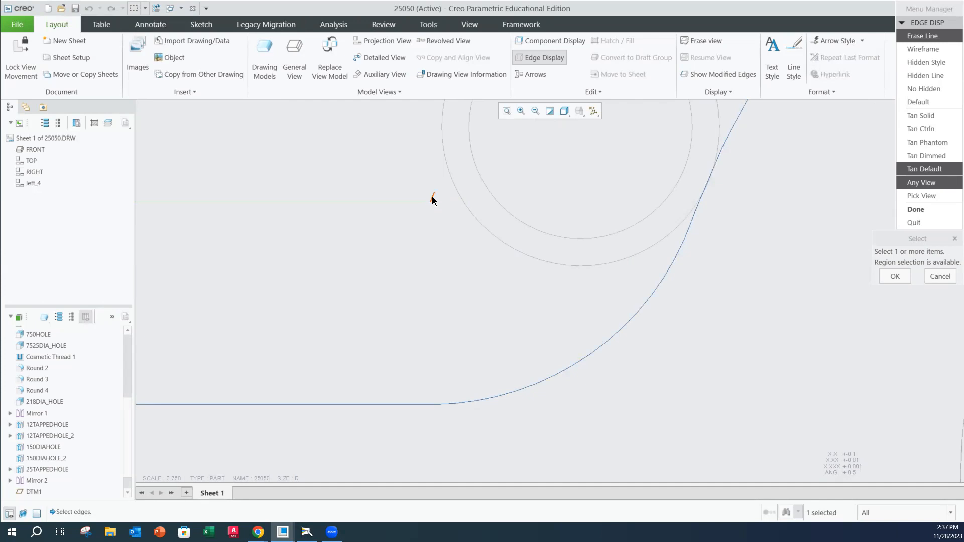
middle_click(620, 211)
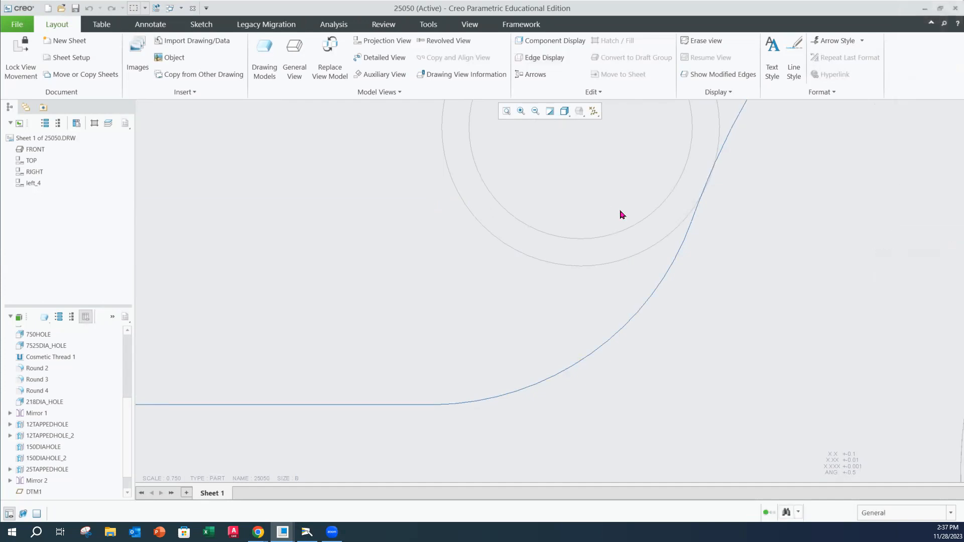
Redisplay the erased upper ledge line on the right side of the right view with Edge Display's Tan Solid option
scroll(721, 261, "up", 4)
middle_click_drag(834, 258, 547, 254)
scroll(695, 220, "down", 2)
scroll(702, 219, "up", 3)
middle_click_drag(759, 226, 669, 226)
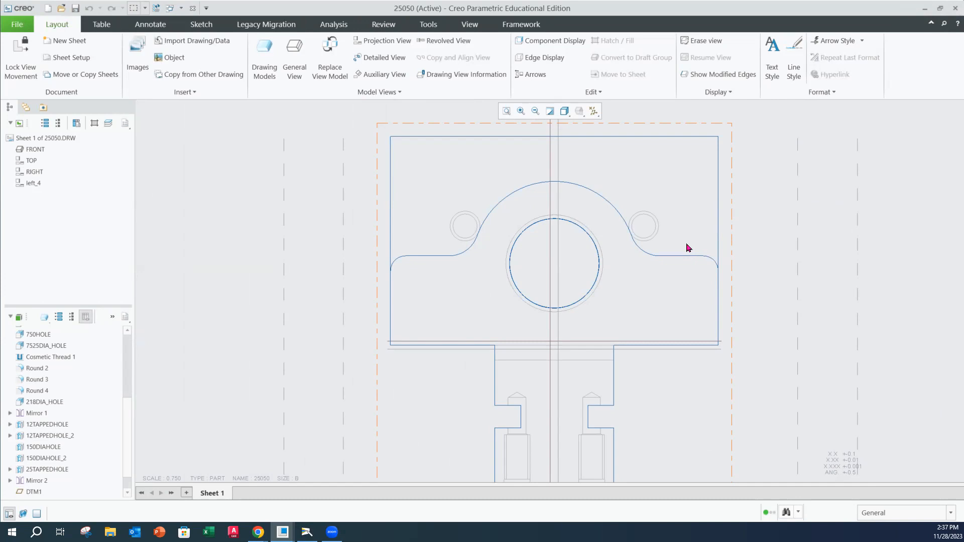
left_click_drag(683, 239, 607, 245)
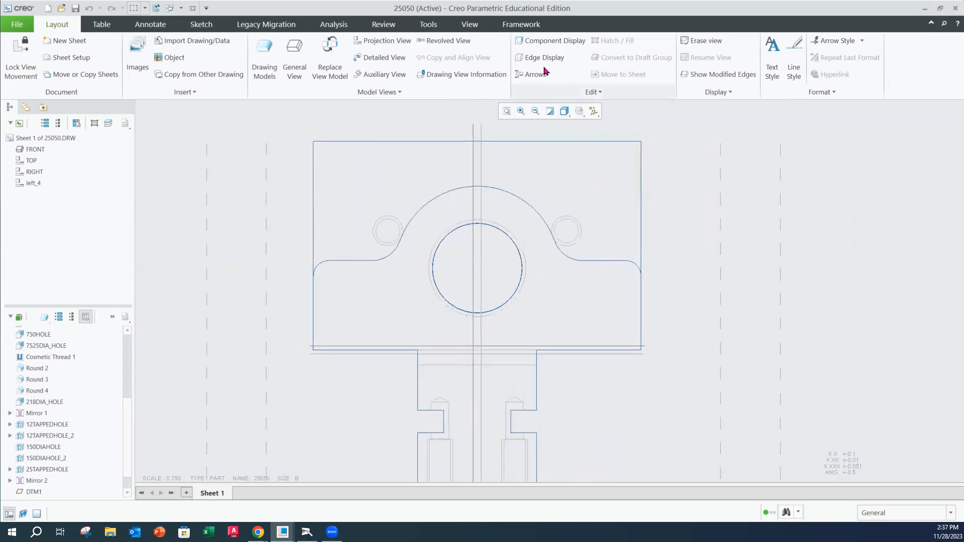
left_click(537, 63)
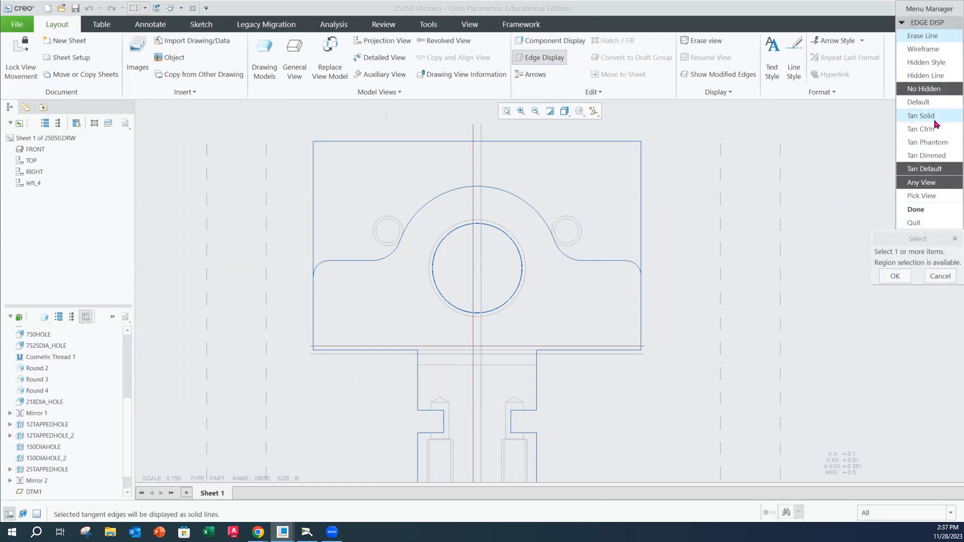
left_click(933, 121)
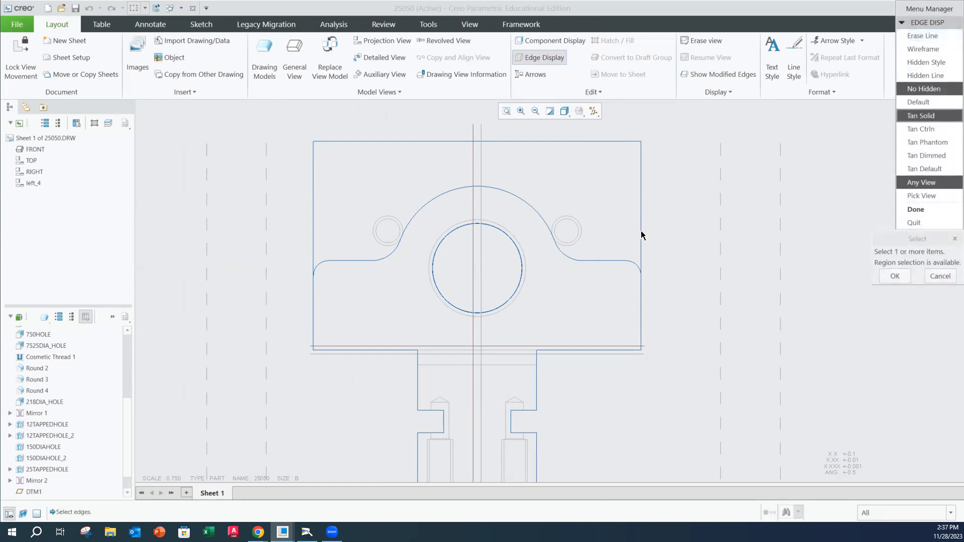
left_click(611, 244)
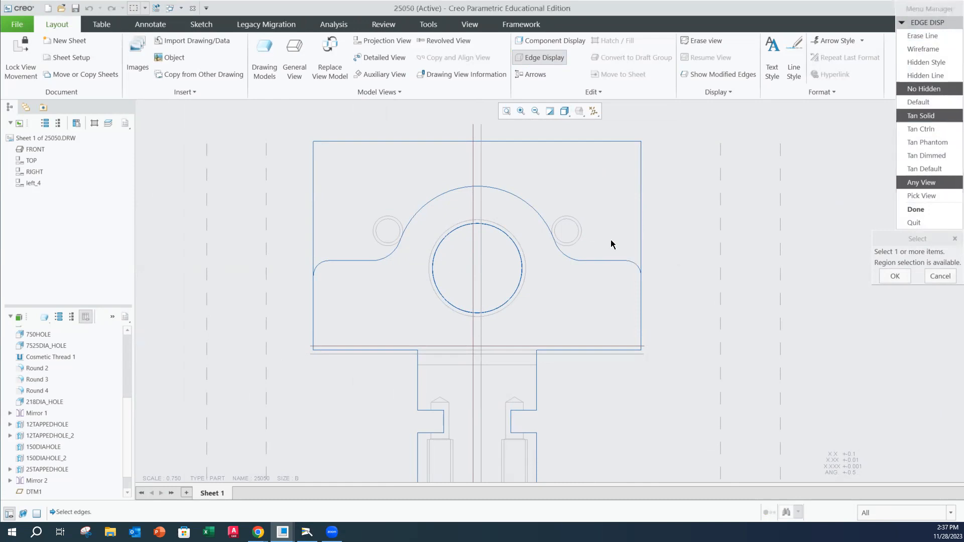
middle_click(684, 287)
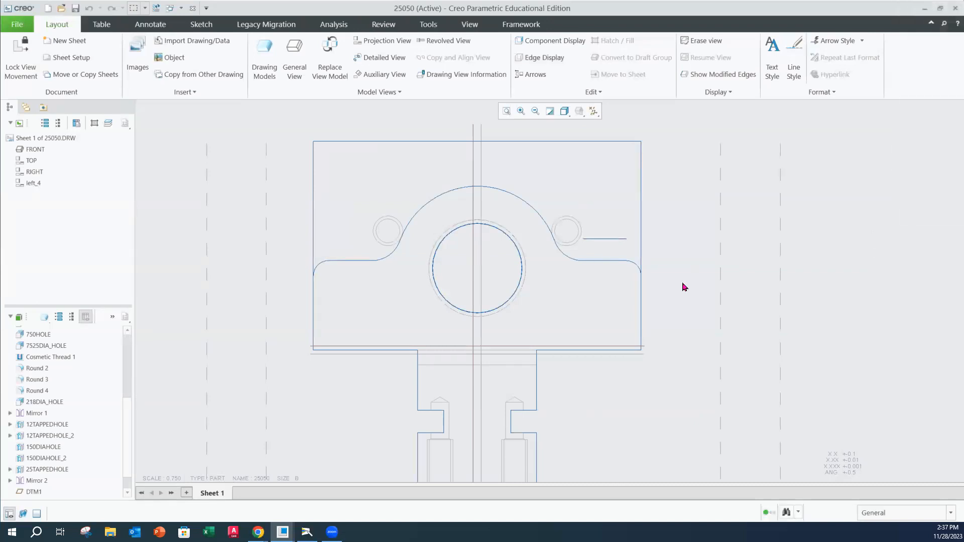
Erase the redisplayed upper ledge line beside the right small hole with Edge Display's Erase Line option
left_click(545, 57)
left_click(914, 40)
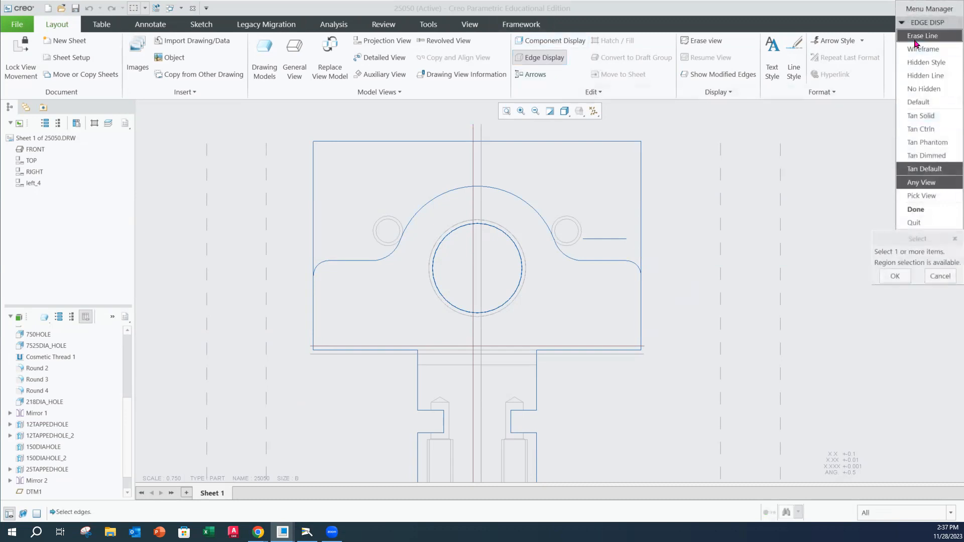
left_click(596, 240)
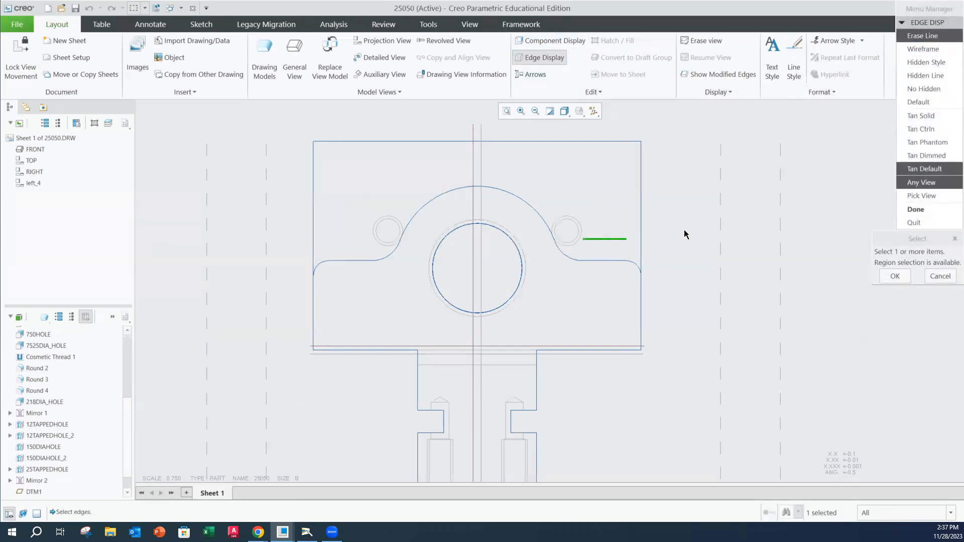
middle_click(684, 231)
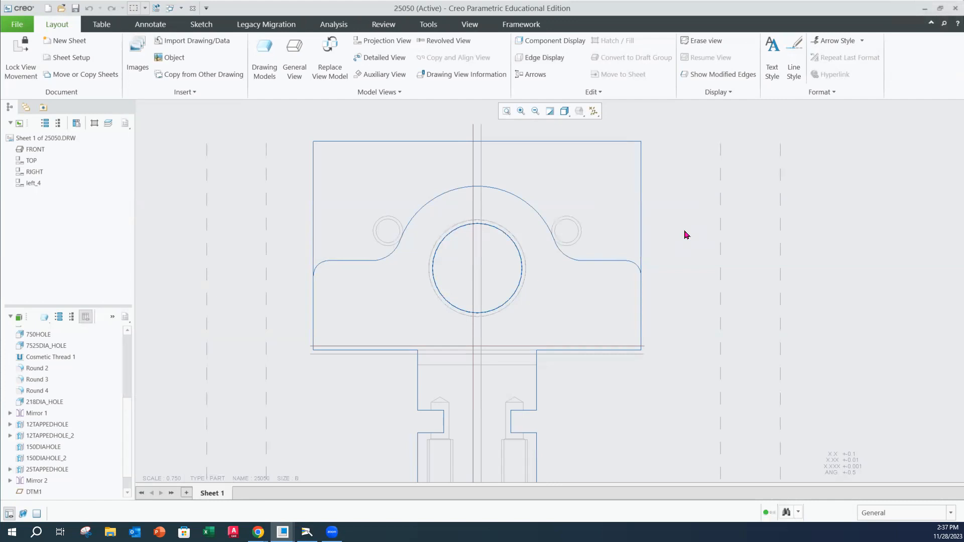
Set the TOP view's tangent edges display style to Default, keeping the Hidden display style, and accept the view properties
scroll(469, 262, "down", 3)
mouse_move(458, 258)
middle_mouse_down()
mouse_move(559, 295)
mouse_move(583, 315)
middle_mouse_up()
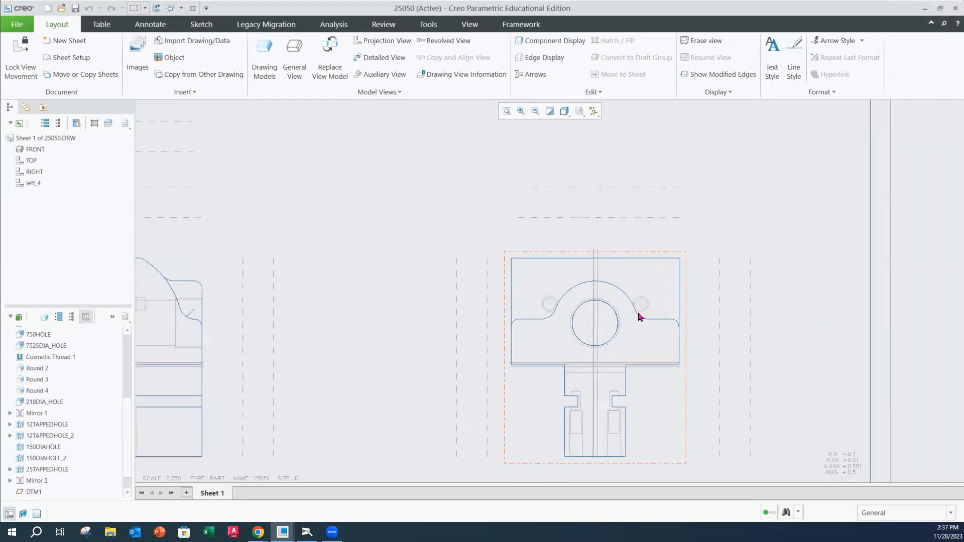
mouse_move(320, 235)
middle_mouse_down()
mouse_move(510, 350)
mouse_move(510, 231)
mouse_move(415, 245)
mouse_move(411, 237)
mouse_move(408, 280)
middle_mouse_up()
scroll(415, 244, "down", 1)
scroll(409, 232, "up", 5)
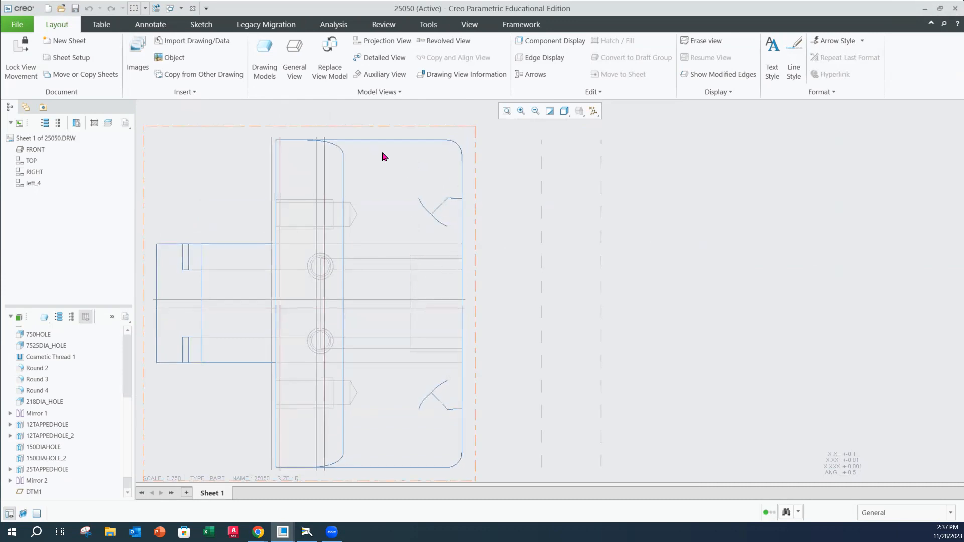
left_click(355, 131)
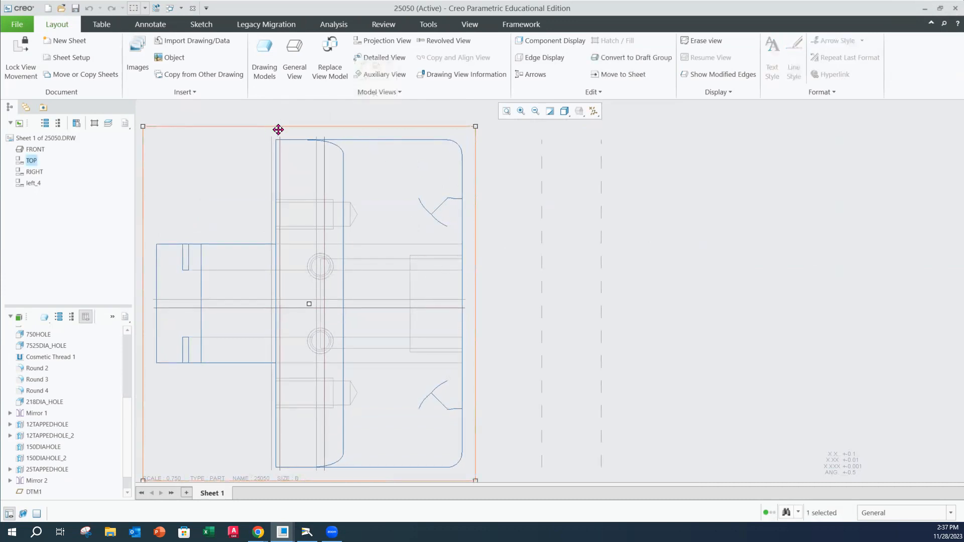
left_click(361, 71)
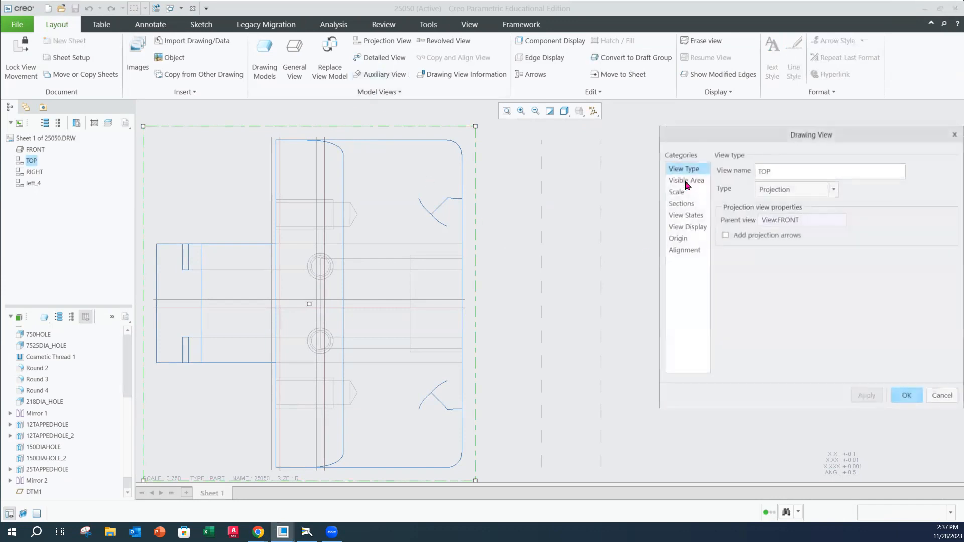
left_click(690, 228)
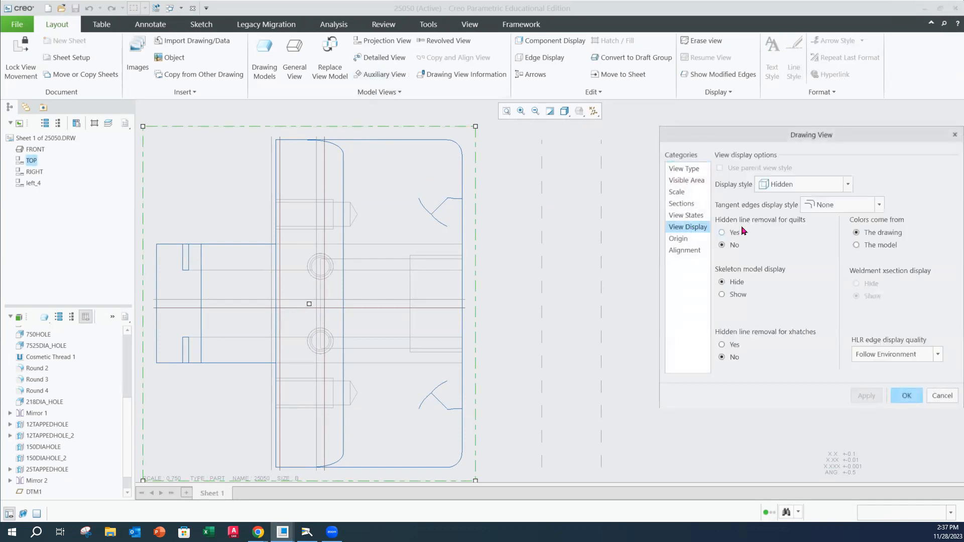
left_click(844, 205)
left_click(828, 218)
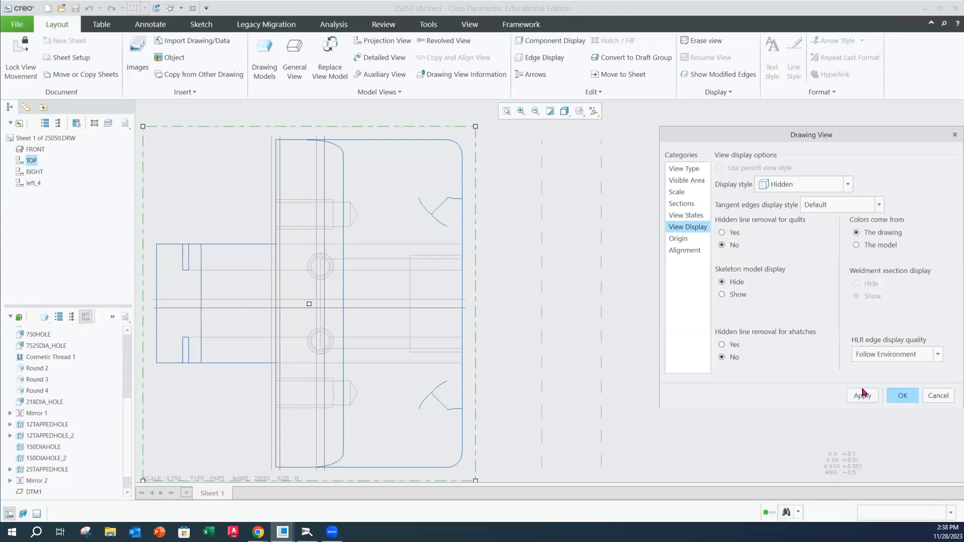
left_click(901, 396)
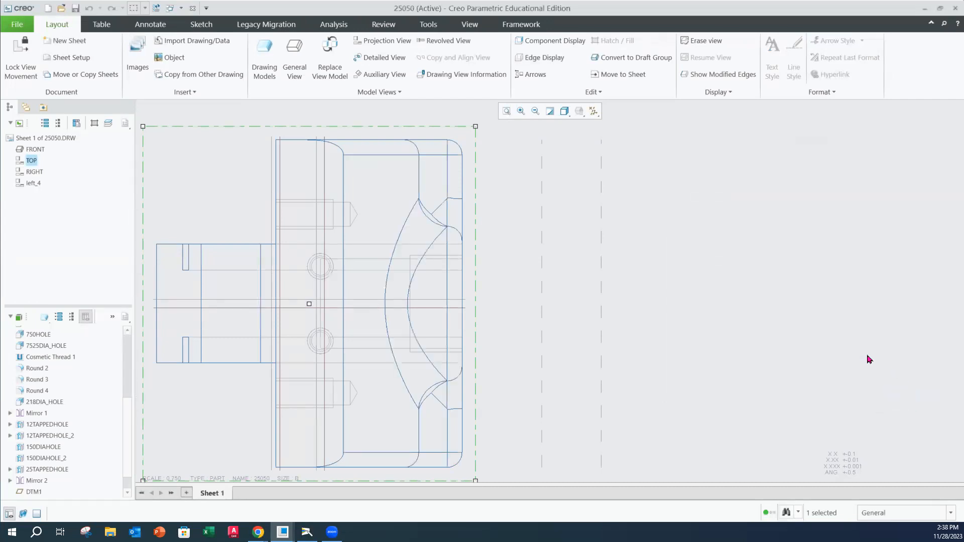
left_click(696, 216)
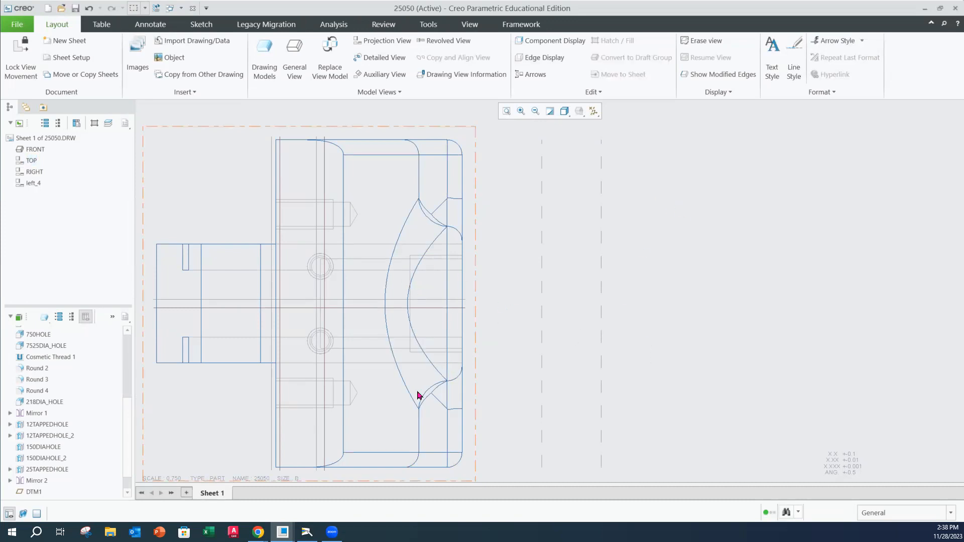
Check the reference sketch and erase the top view's horizontal ledge lines, large curved arcs and inner corner-notch edges with Edge Display's Erase Line option
left_click(306, 532)
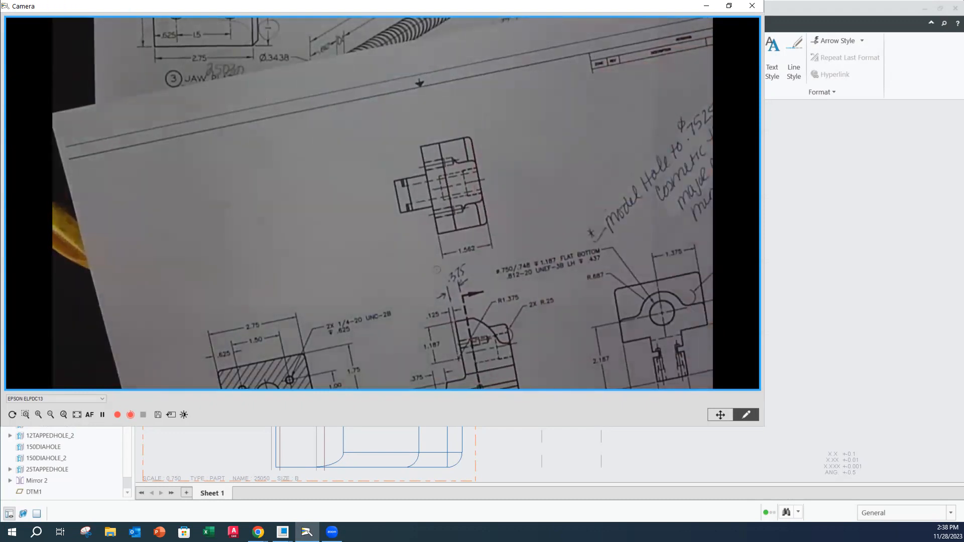
left_click(815, 289)
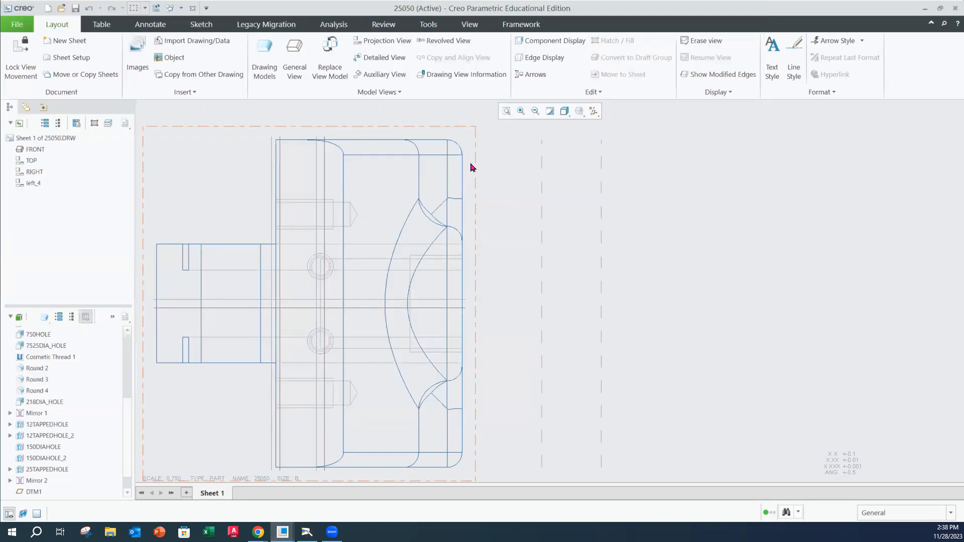
left_click(529, 58)
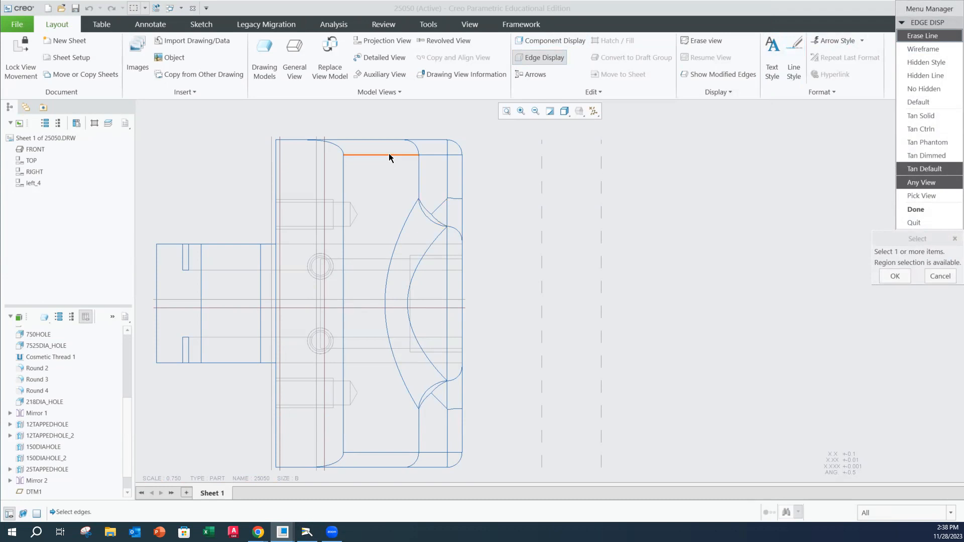
left_click(389, 152)
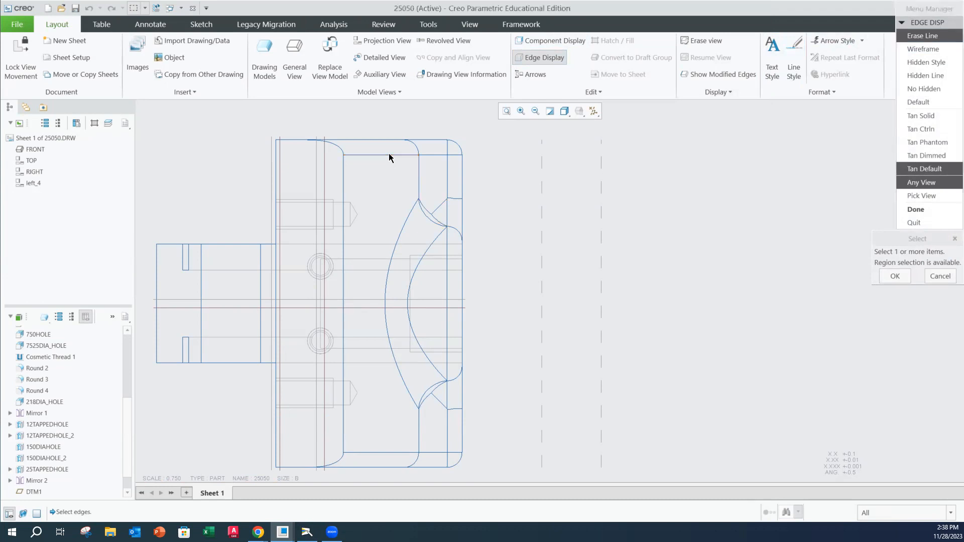
left_click(447, 150)
left_click(448, 170)
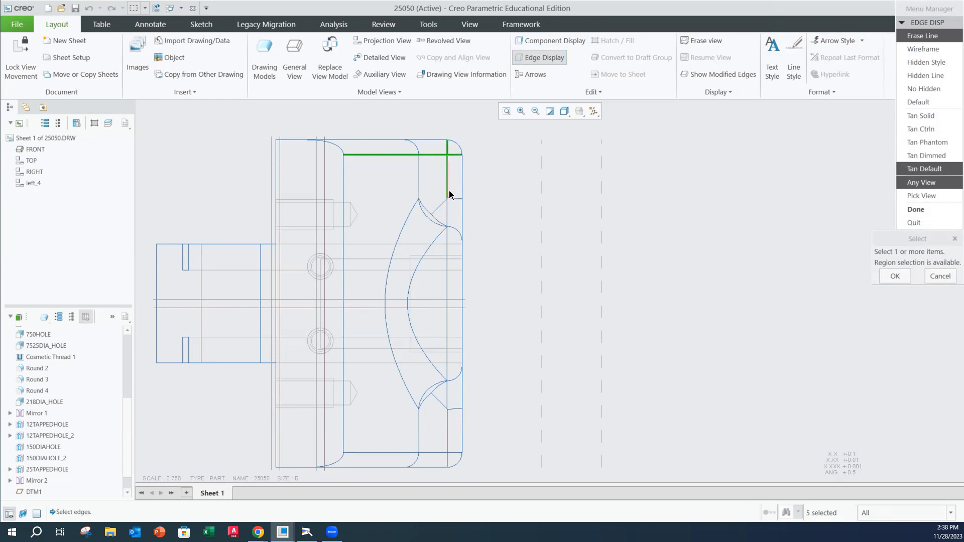
left_click(452, 199)
left_click(440, 206)
left_click(438, 223)
left_click(435, 217)
left_click(430, 215)
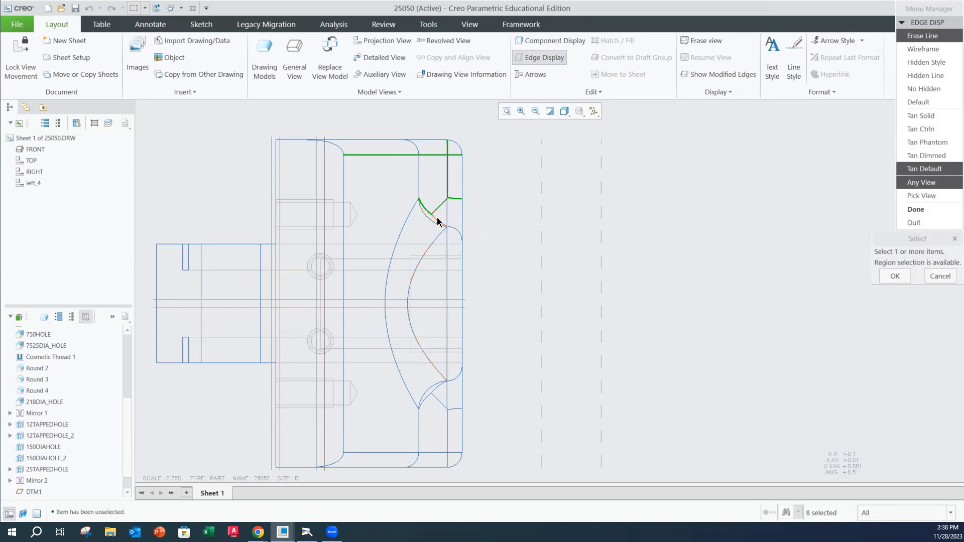
left_click(437, 222)
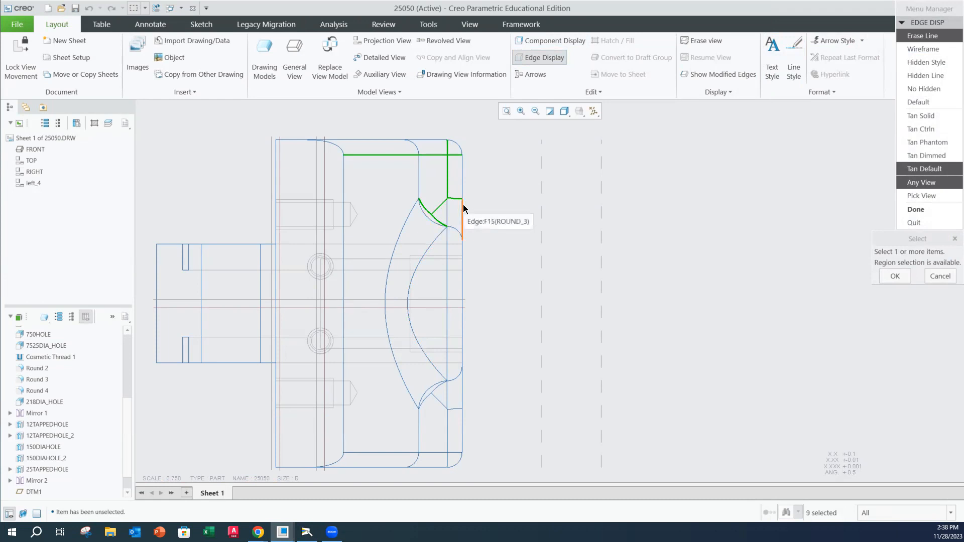
left_click(447, 190, "ctrl")
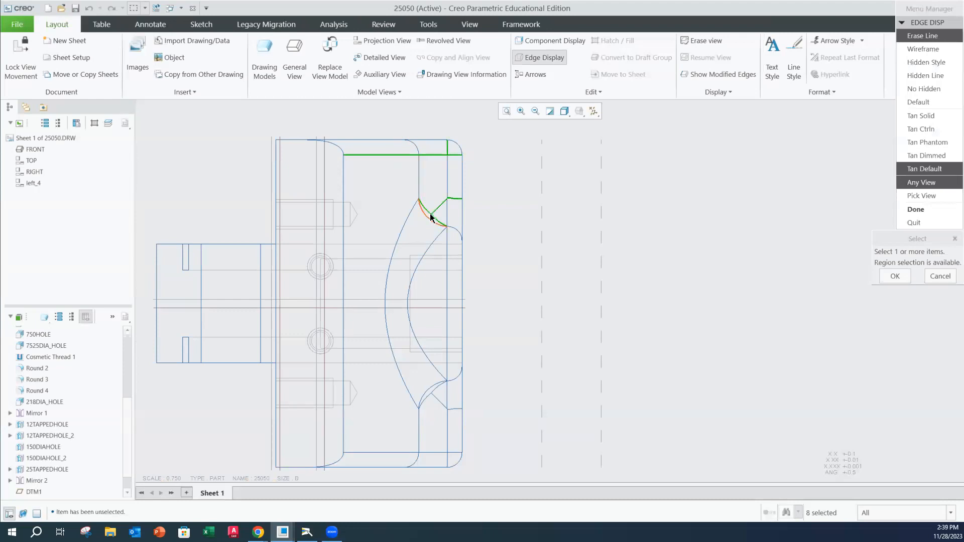
left_click(448, 150, "ctrl")
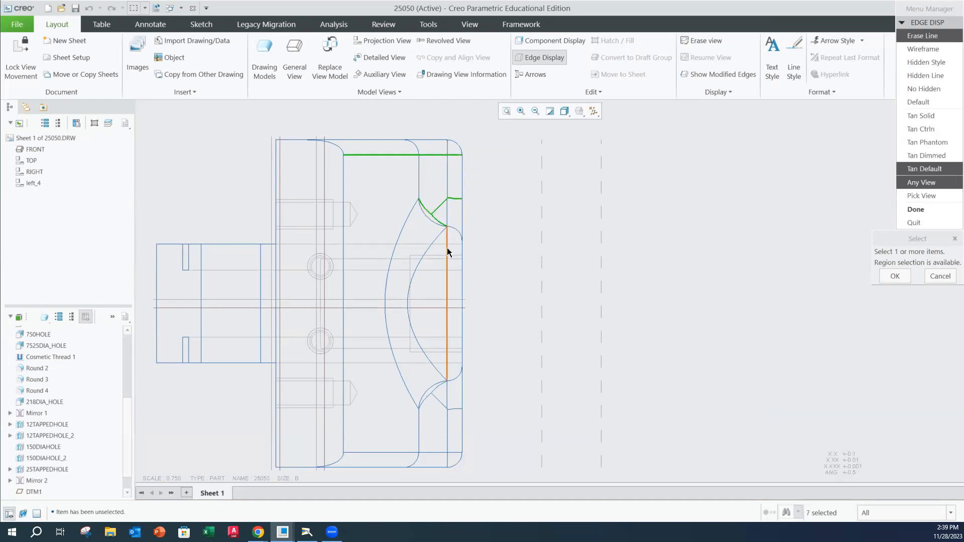
left_click(415, 263, "ctrl")
left_click(401, 228, "ctrl")
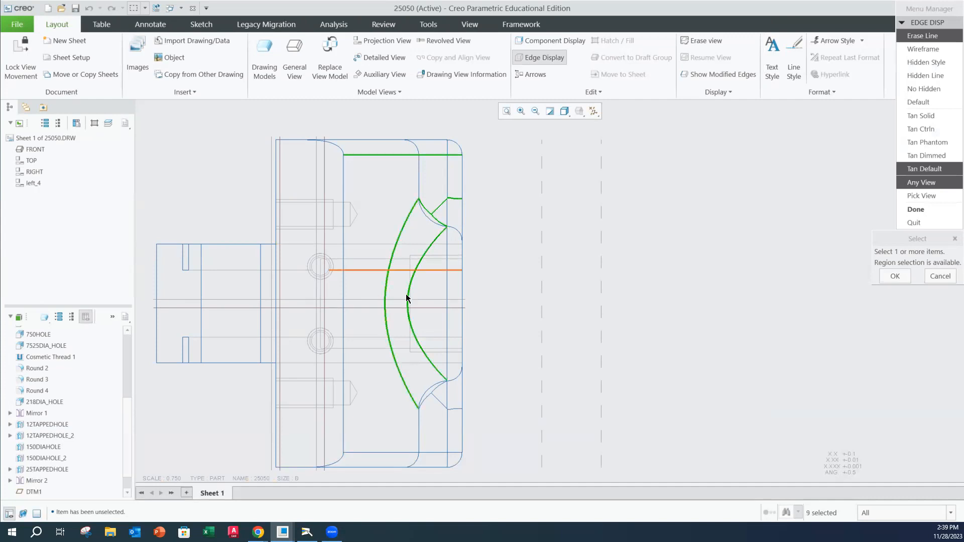
left_click(435, 388, "ctrl")
left_click(453, 410, "ctrl")
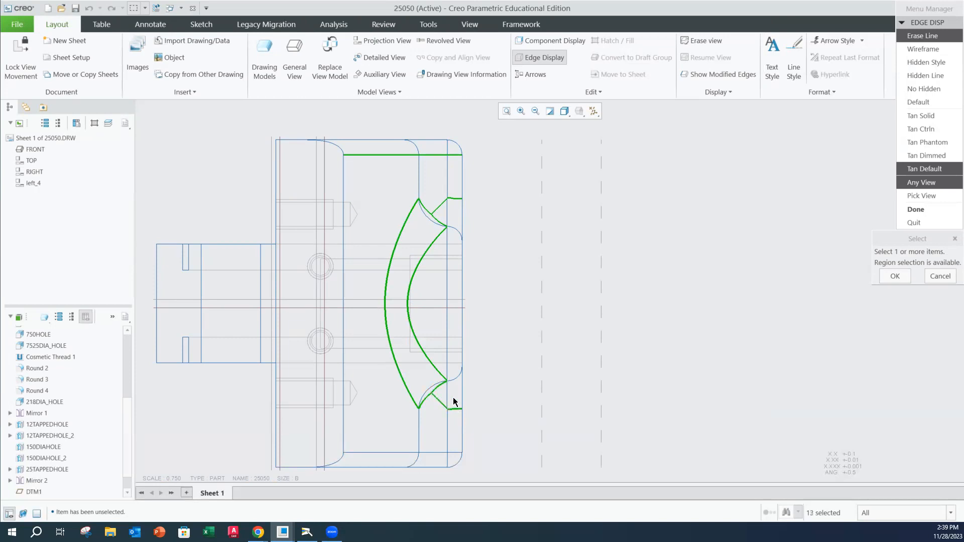
left_click(425, 450, "ctrl")
left_click(454, 453, "ctrl")
left_click(400, 452, "ctrl")
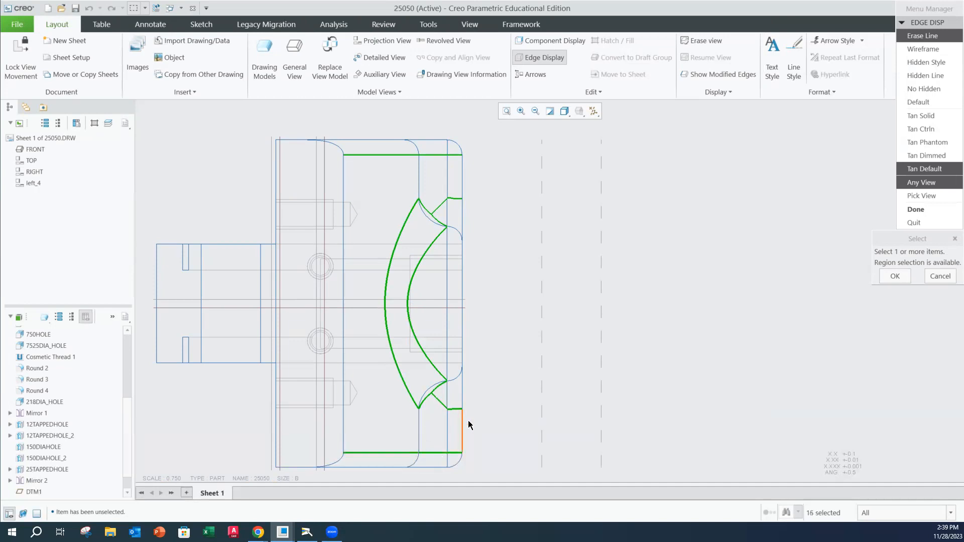
middle_click(523, 362)
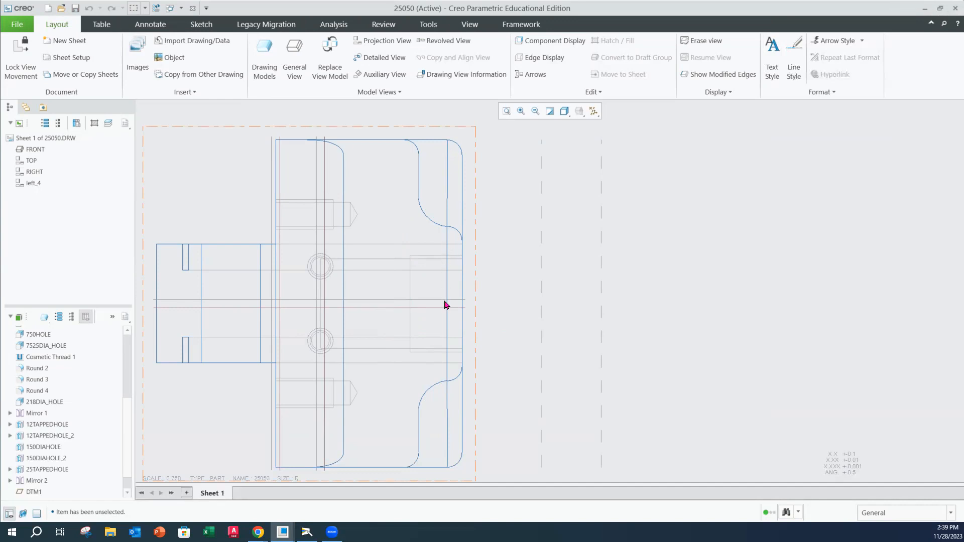
Erase the vertical tangent line between the two corner notches in the top view using Edge Display's Erase Line option
left_click(541, 58)
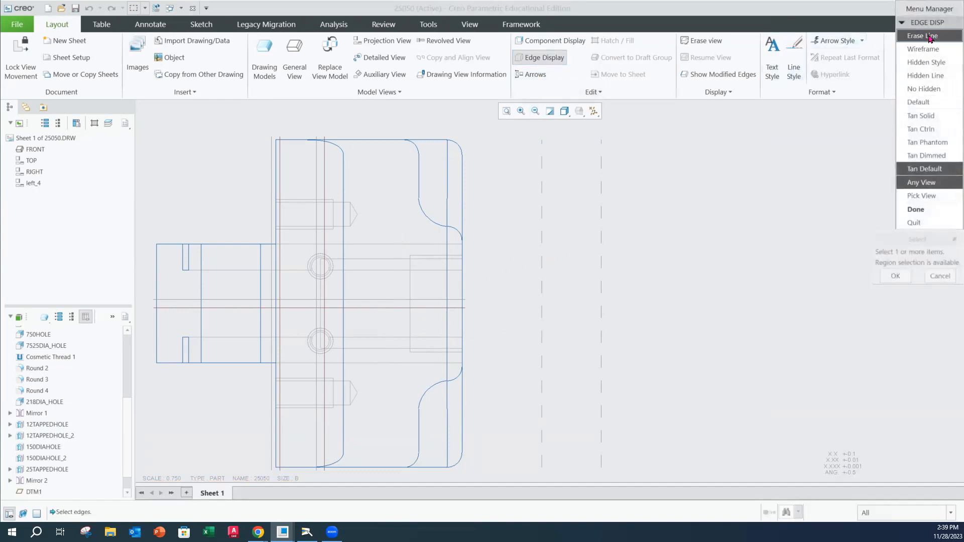
left_click(446, 291)
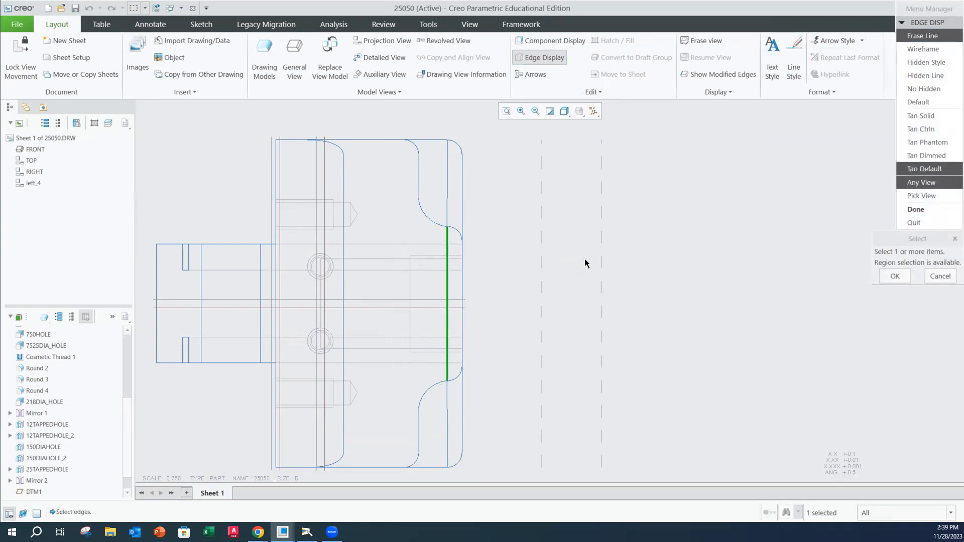
middle_click(585, 259)
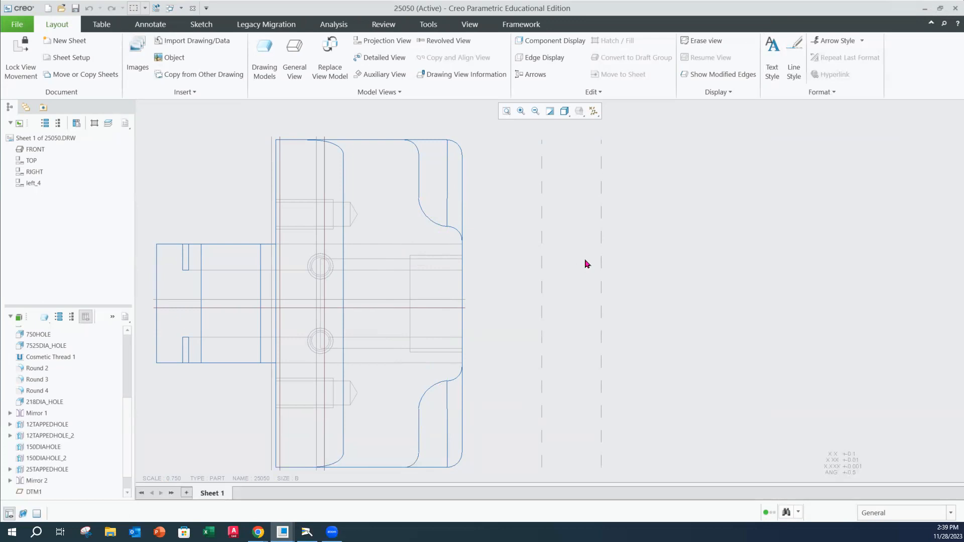
Save the drawing
scroll(510, 262, "down", 3)
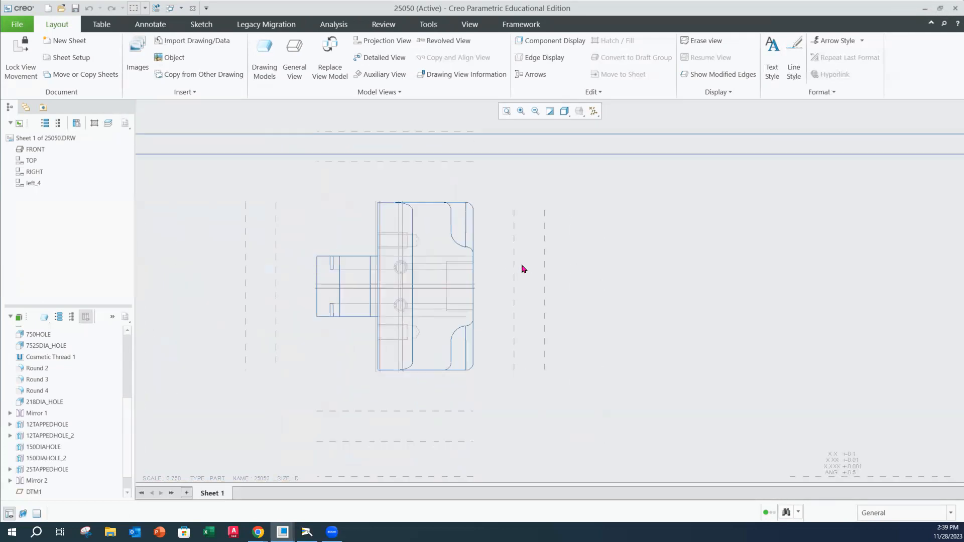
scroll(478, 211, "down", 4)
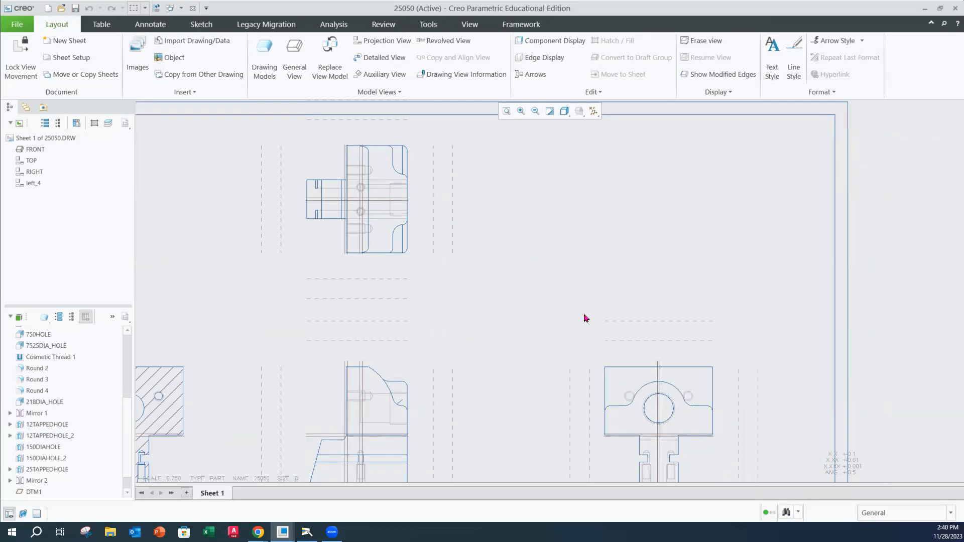
scroll(525, 291, "down", 3)
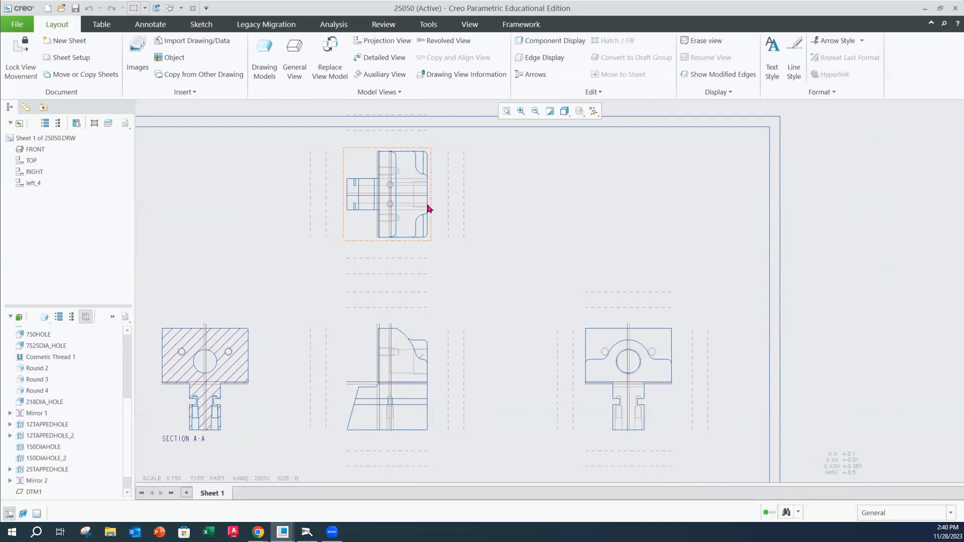
scroll(428, 209, "up", 1)
mouse_move(457, 208)
middle_mouse_down()
mouse_move(473, 188)
mouse_move(497, 186)
middle_mouse_up()
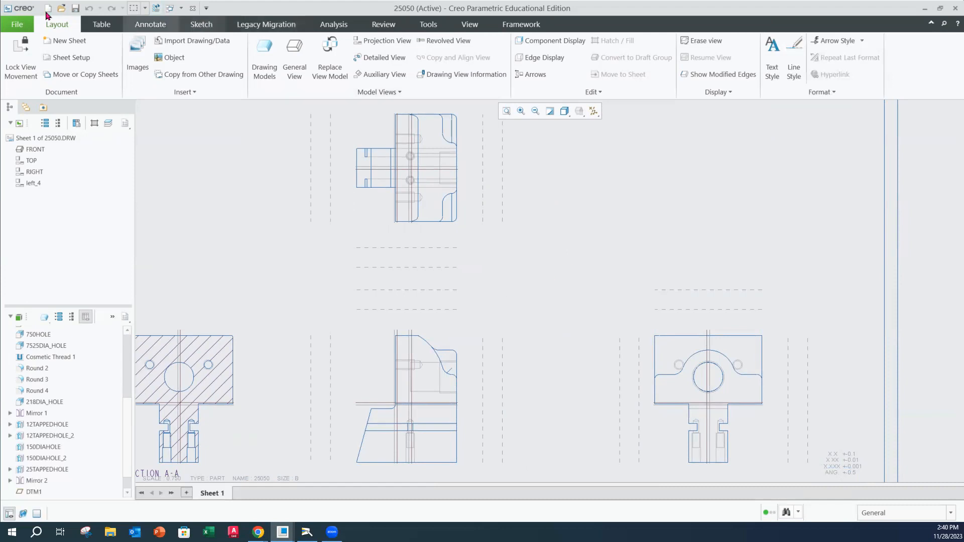
left_click(19, 25)
left_click(28, 86)
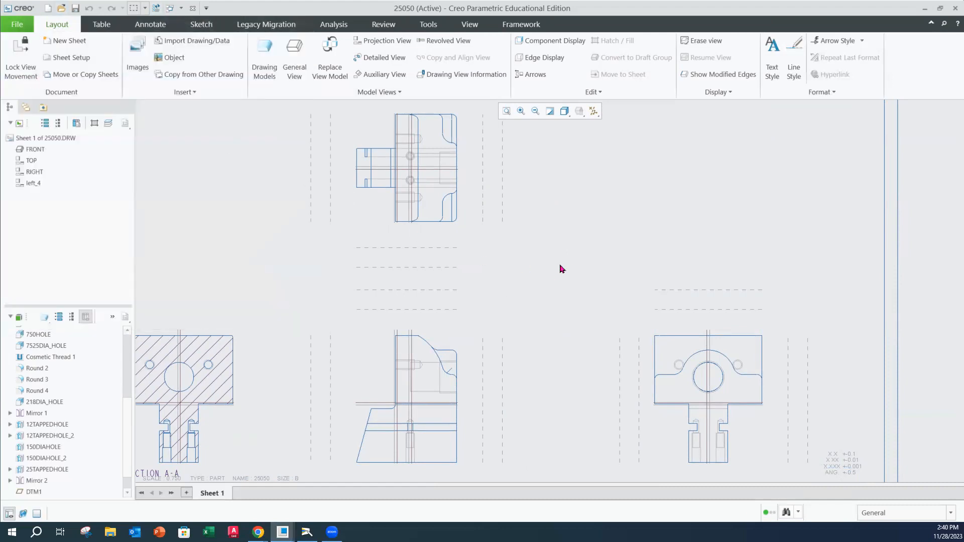
Turn off the datum plane display in the drawing
mouse_move(599, 279)
middle_mouse_down()
mouse_move(611, 237)
mouse_move(615, 248)
middle_mouse_up()
middle_click_drag(546, 252, 550, 266)
left_click(594, 111)
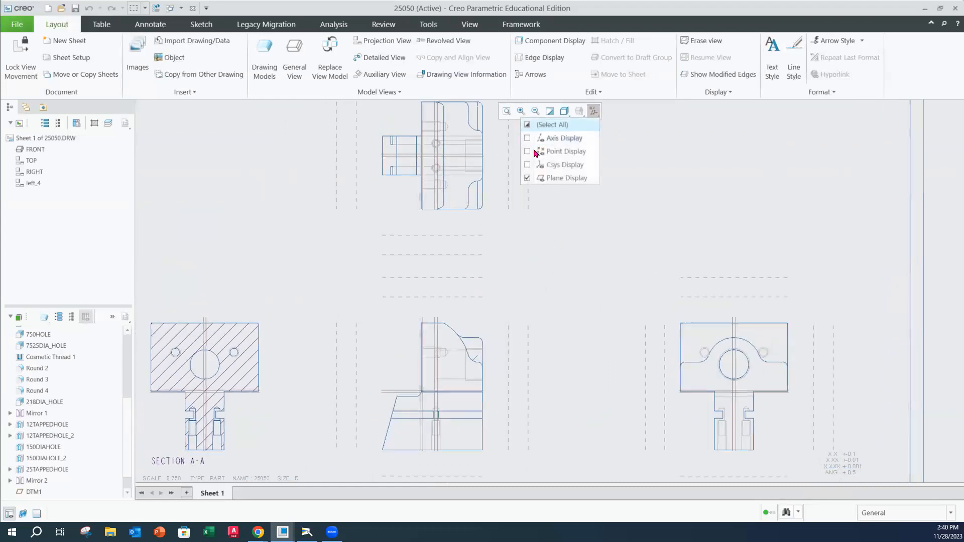
left_click(530, 177)
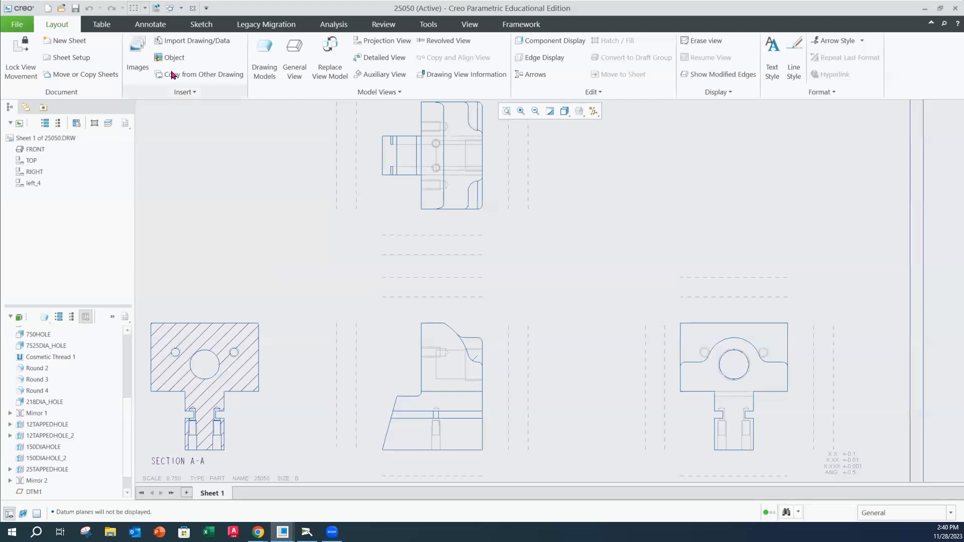
Add the cutting-plane arrows of the section A-A view to the front view
left_click(233, 324)
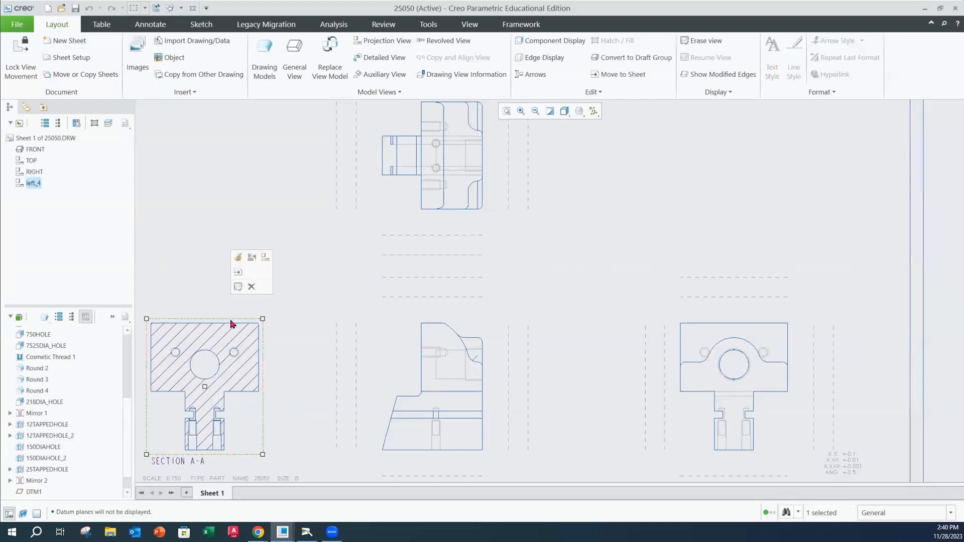
left_click(524, 74)
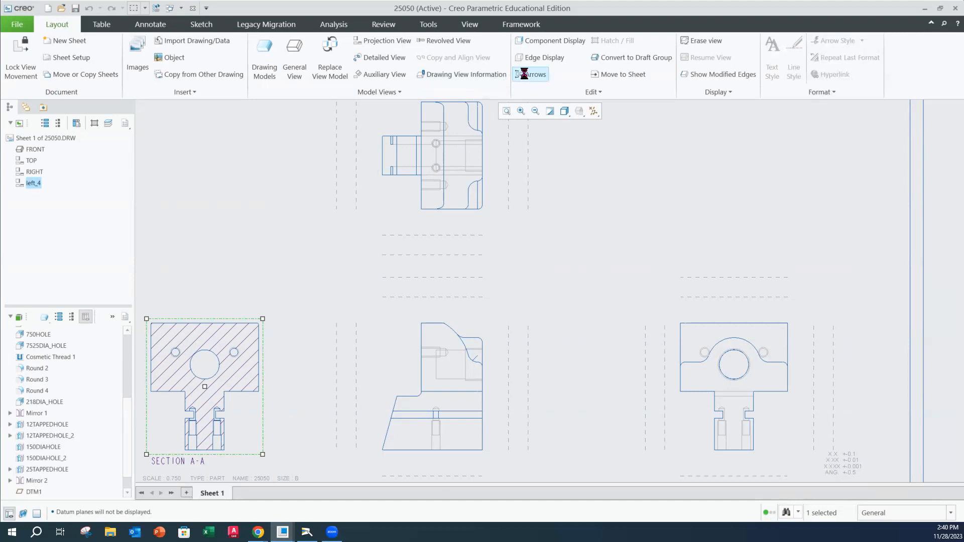
left_click(465, 323)
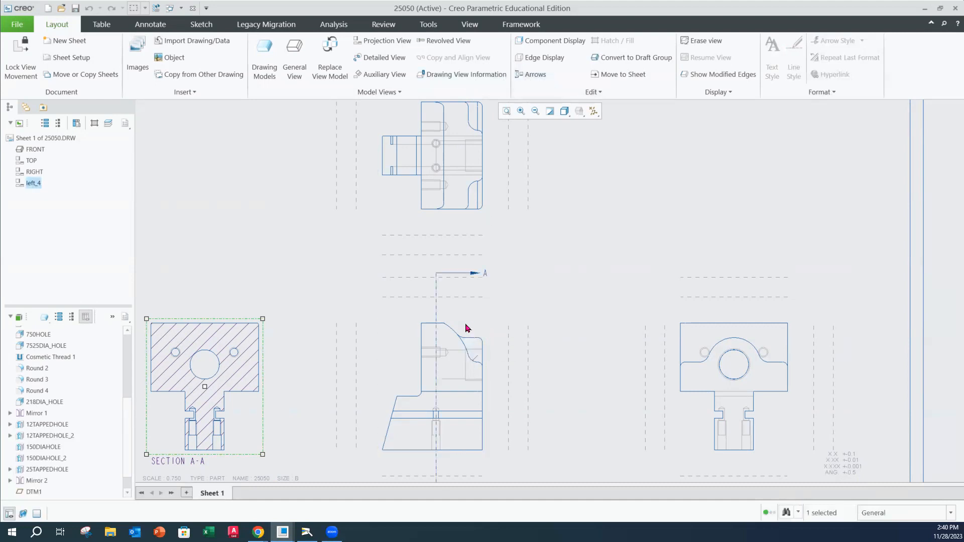
scroll(486, 283, "down", 2)
scroll(493, 266, "up", 2)
scroll(505, 271, "up", 2)
left_click(511, 267)
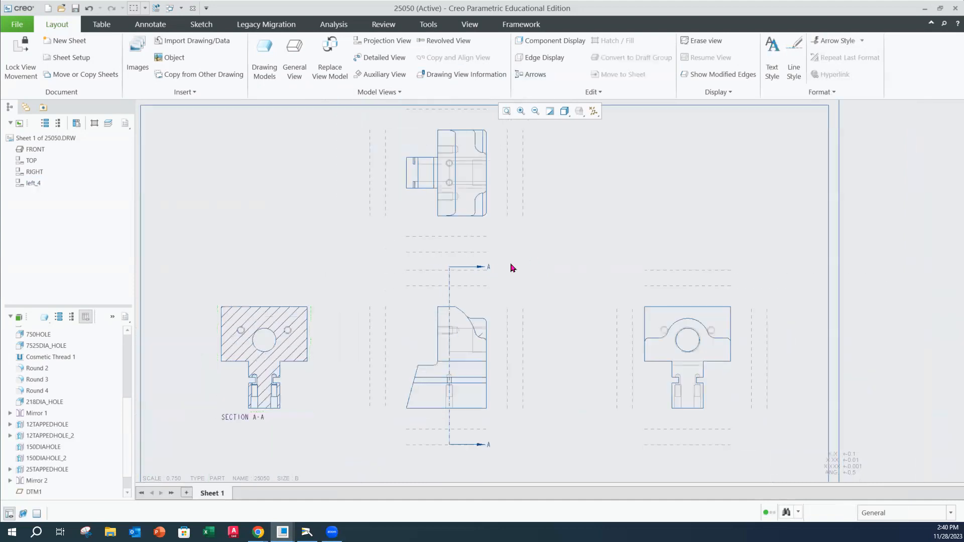
Shorten the A-A cutting-plane arrows and bring both ends and the lower label closer to the front view
left_click(482, 267)
left_click_drag(482, 267, 466, 292)
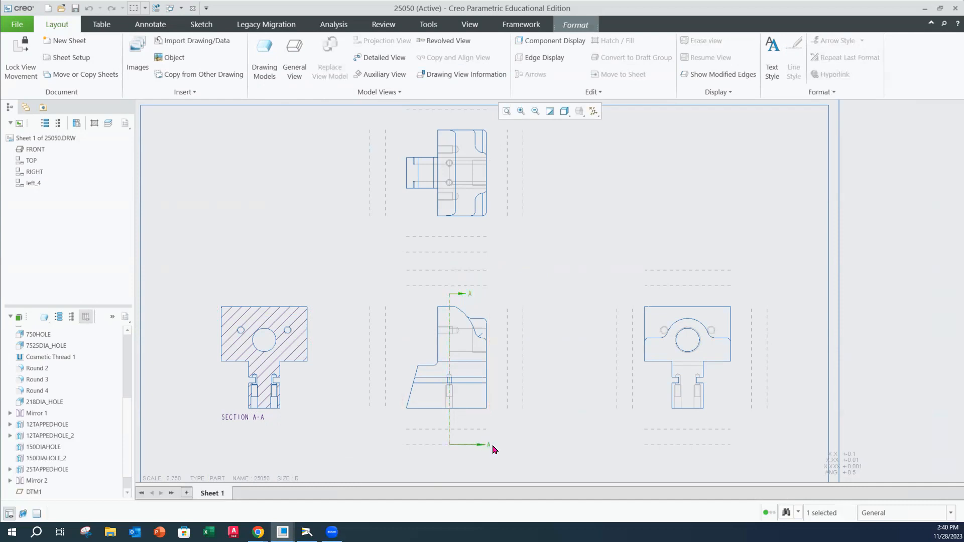
left_click_drag(489, 446, 481, 434)
left_click_drag(470, 419, 468, 442)
scroll(485, 442, "up", 3)
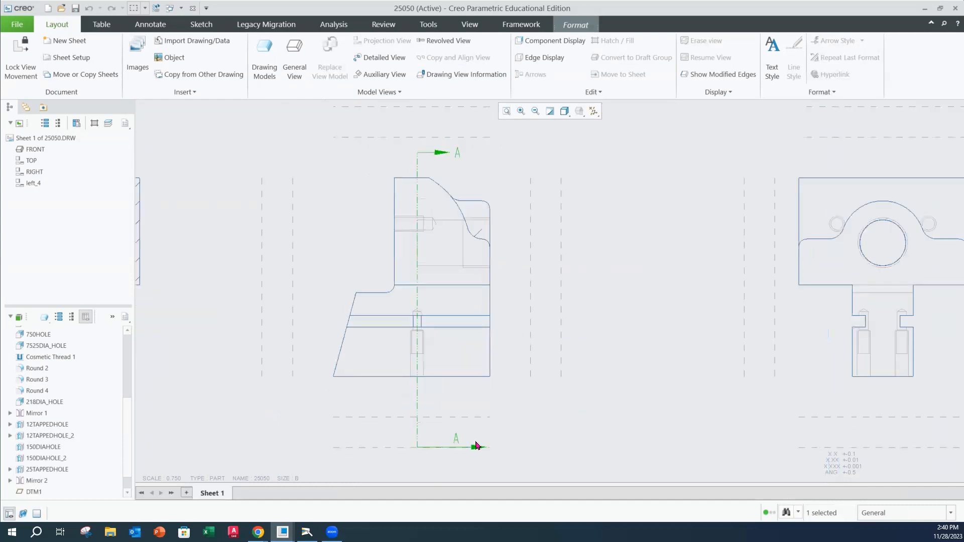
left_click_drag(474, 448, 460, 418)
left_click(474, 424)
left_click(426, 410)
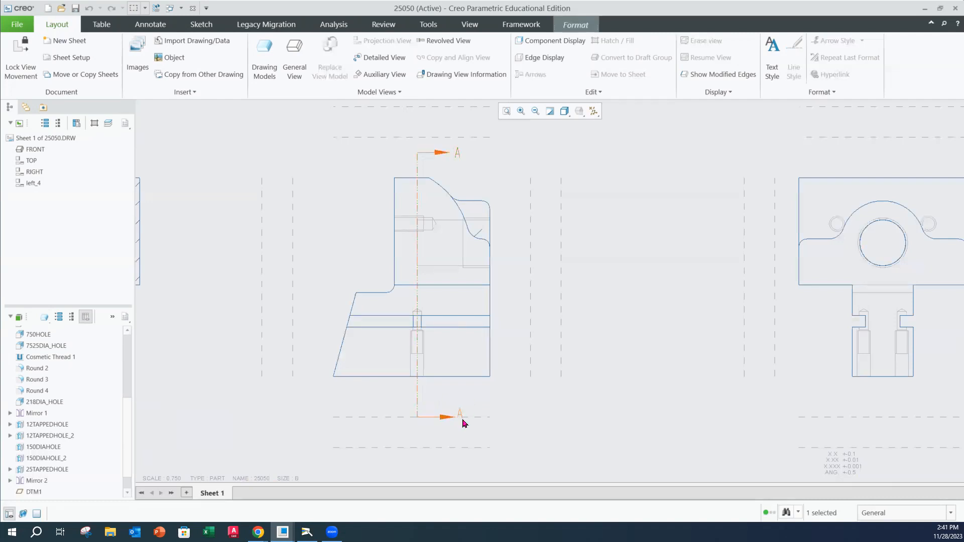
left_click(520, 415)
Check the partial section of the front view in the reference print and open the front view's properties
scroll(523, 352, "down", 3)
middle_click_drag(546, 318, 493, 362)
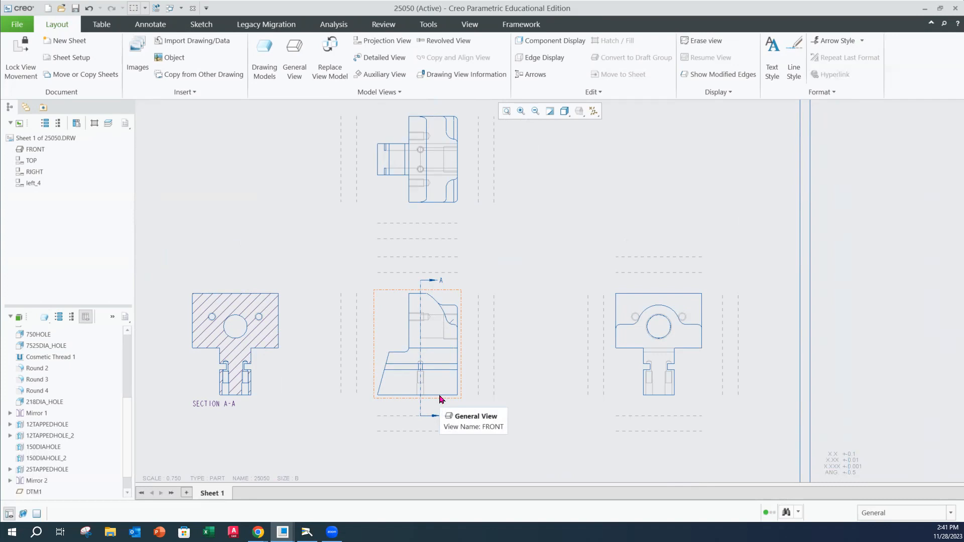
left_click(307, 531)
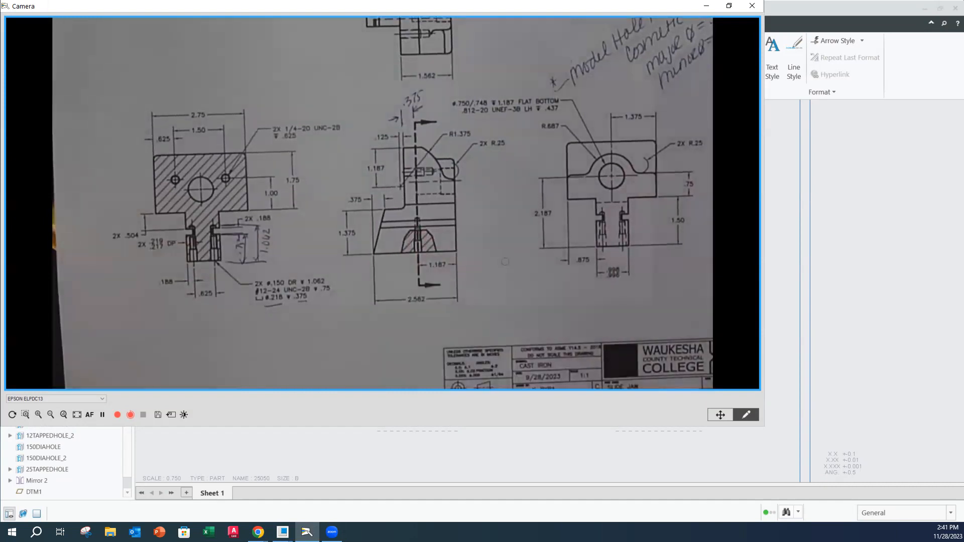
left_click(834, 305)
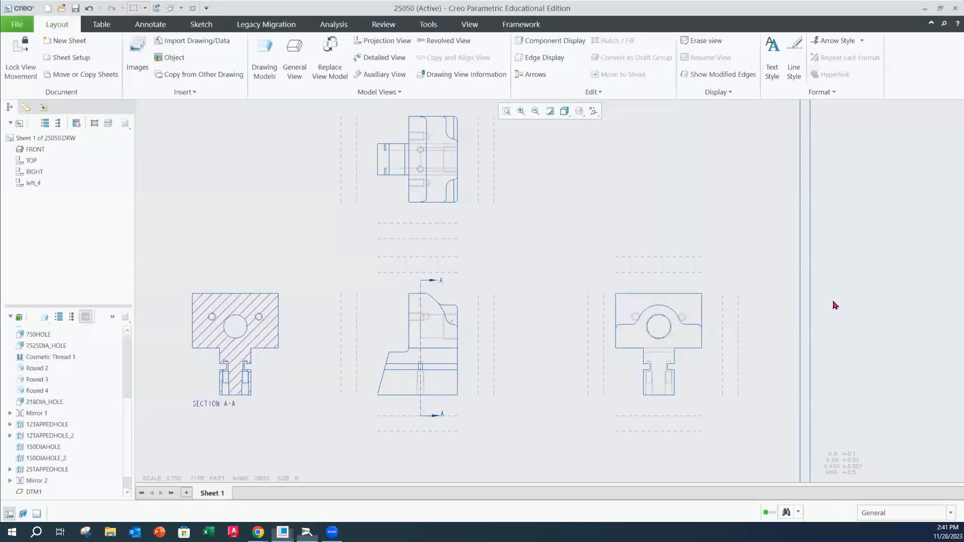
left_click(434, 393)
left_click(443, 327)
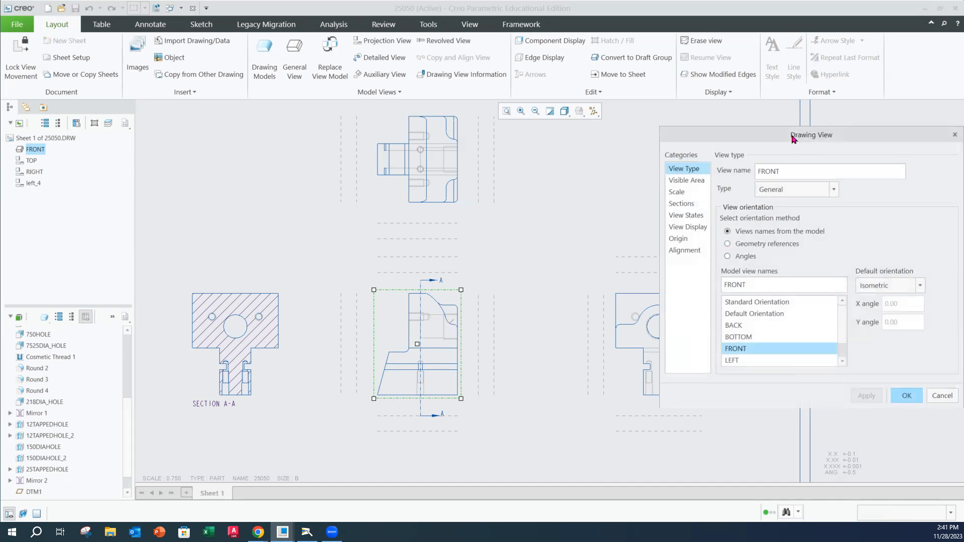
left_click_drag(793, 139, 628, 107)
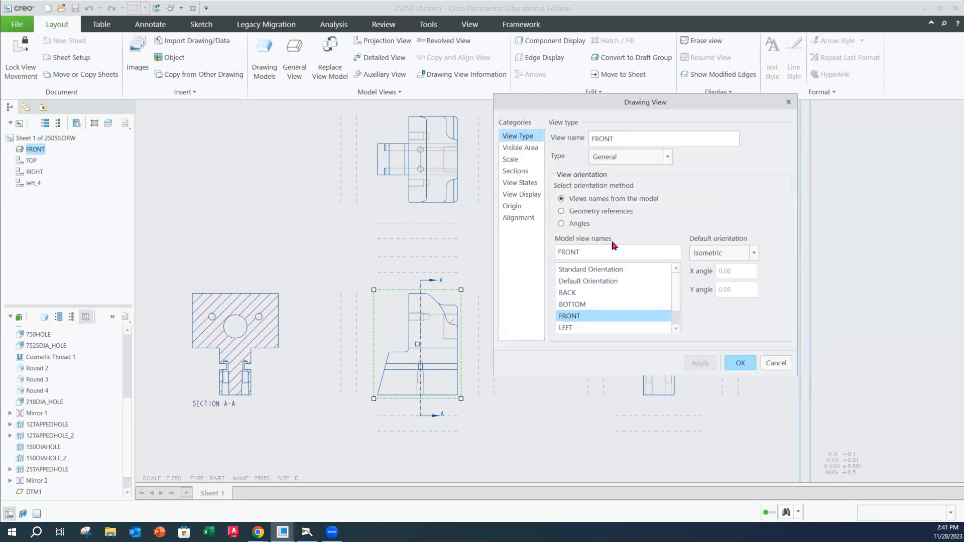
Add a new planar, single 2D cross-section named B to the front view
left_click(515, 171)
left_click(553, 148)
left_click(559, 194)
left_click(601, 246)
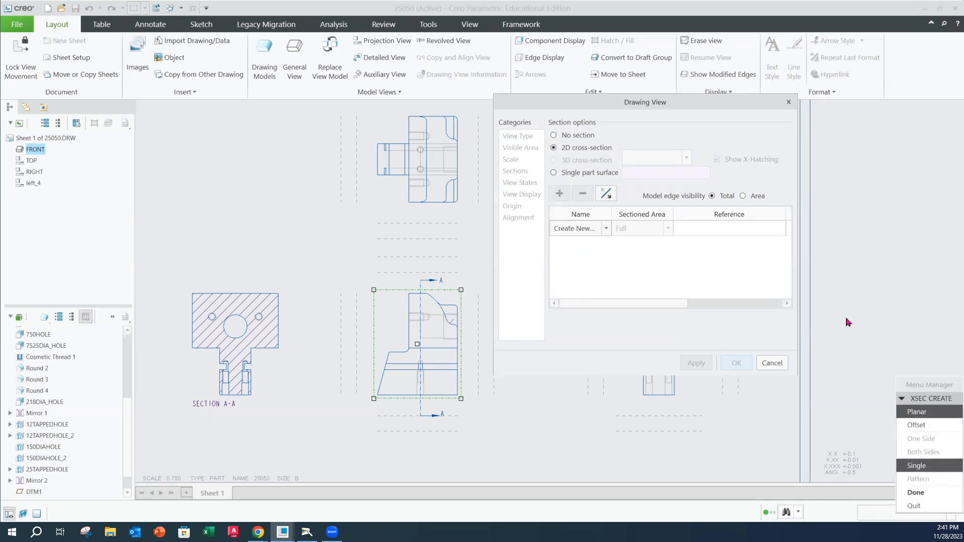
left_click(915, 494)
type("B")
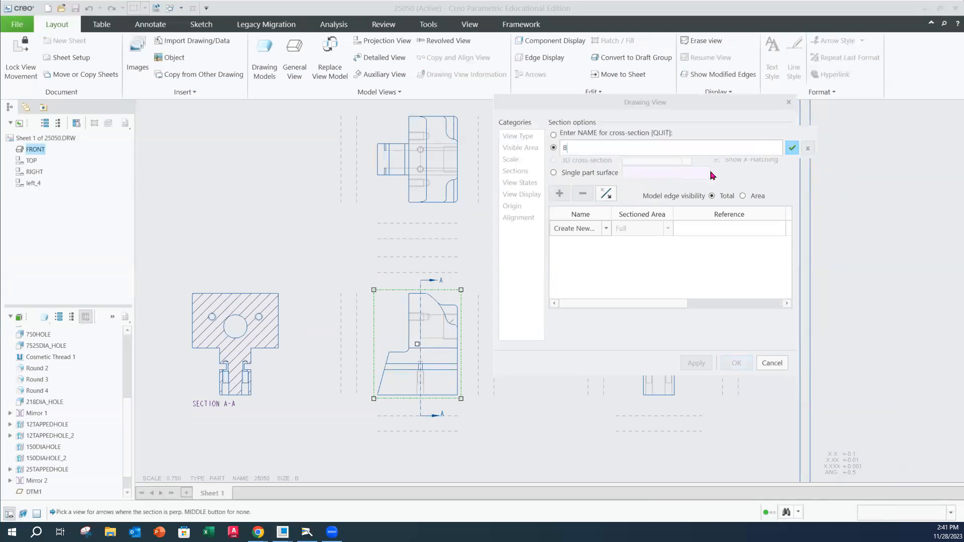
left_click(792, 147)
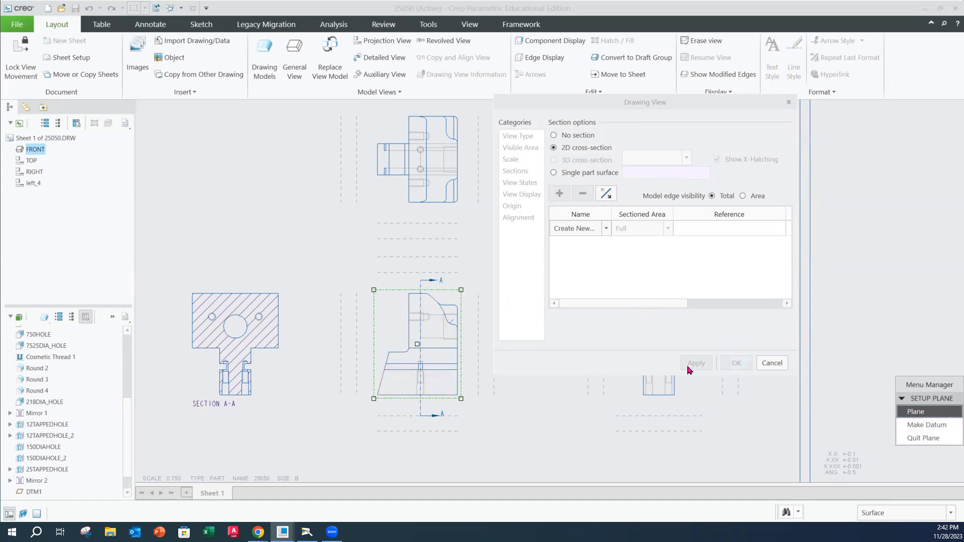
Place cross-section B on the part's FRONT datum plane
left_click(596, 232)
left_click(605, 226)
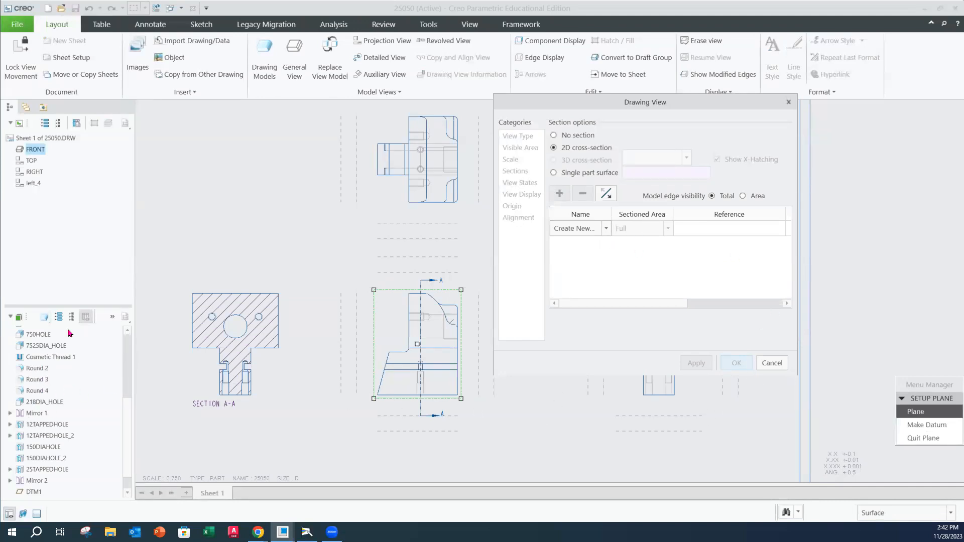
left_click(35, 150)
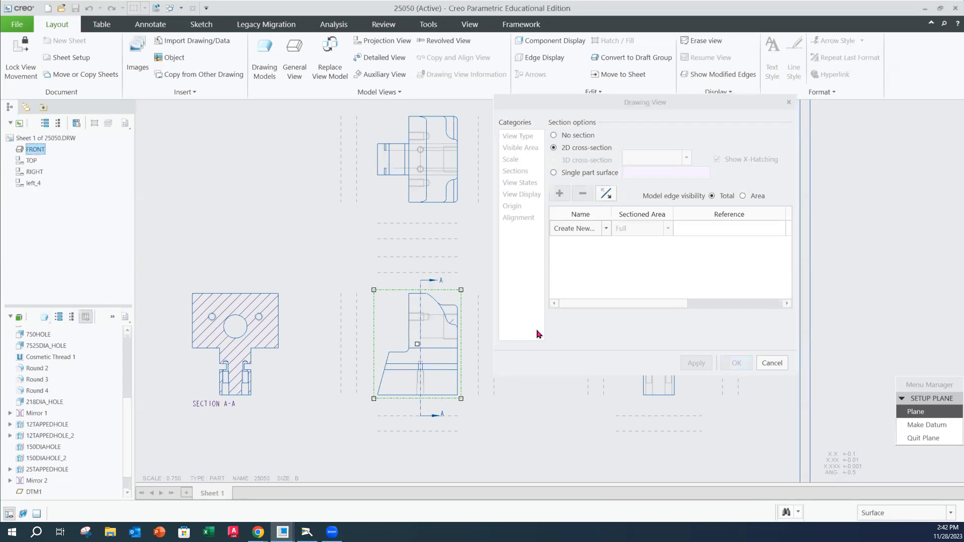
scroll(51, 424, "up", 4)
scroll(47, 416, "up", 1)
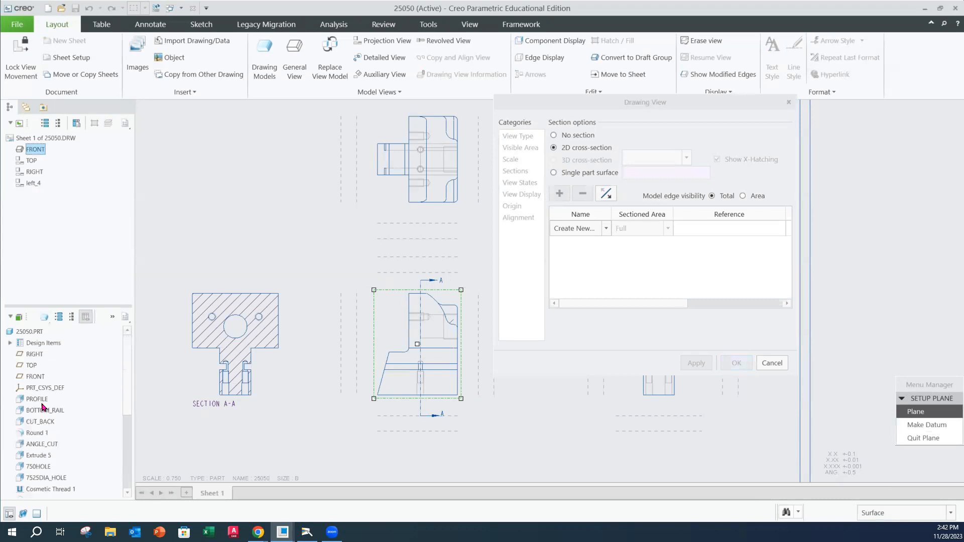
left_click(35, 377)
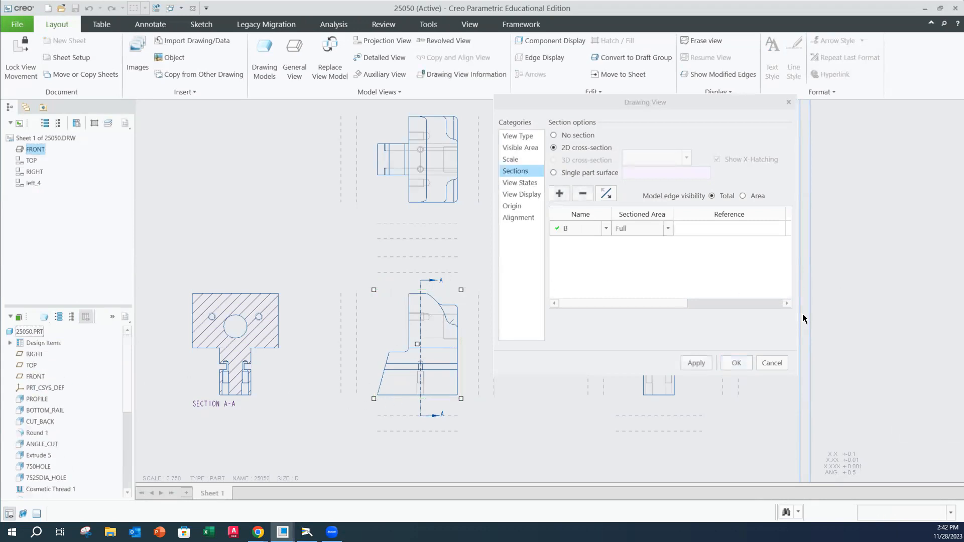
Make section B a local breakout centred on the bottom edge at the tapped hole, bounded by a closed spline, and apply it
left_click(669, 229)
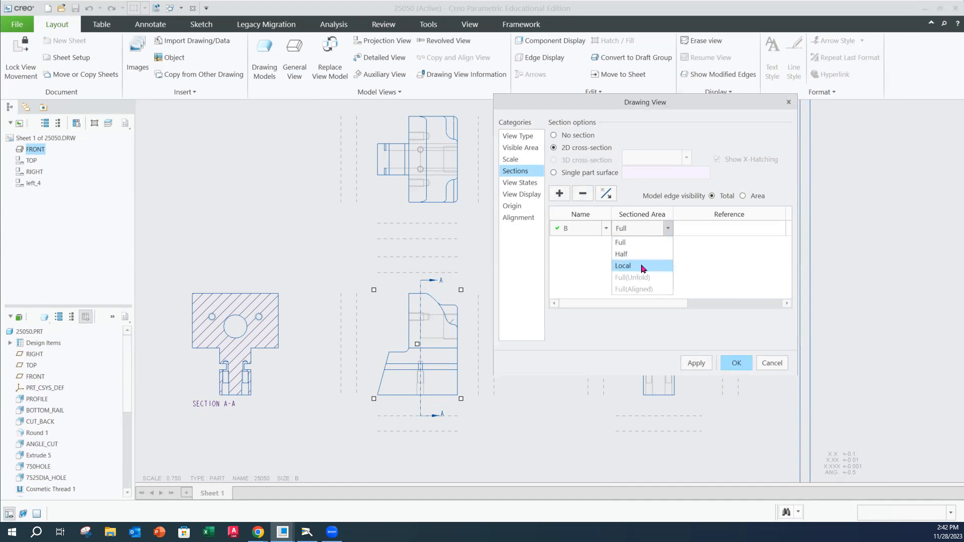
left_click(643, 266)
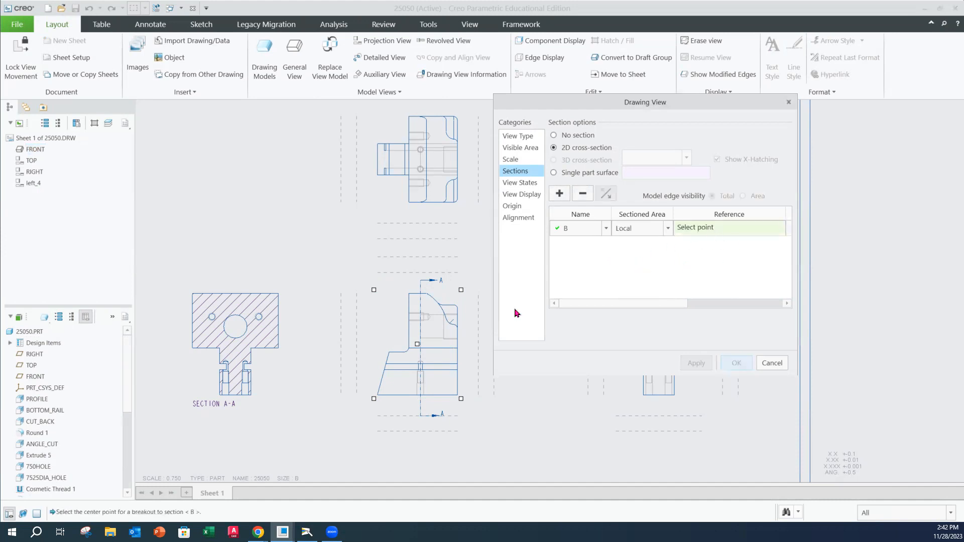
left_click(421, 396)
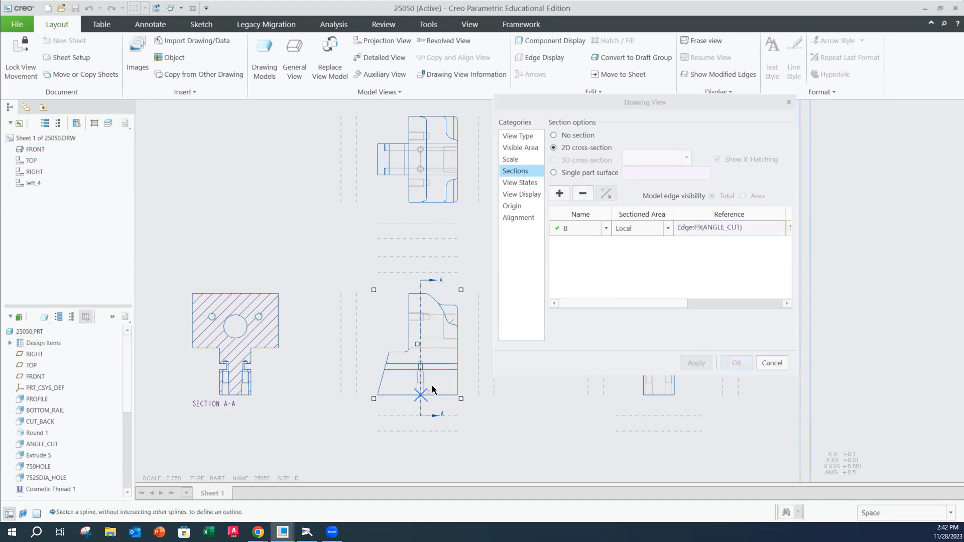
left_click(398, 399)
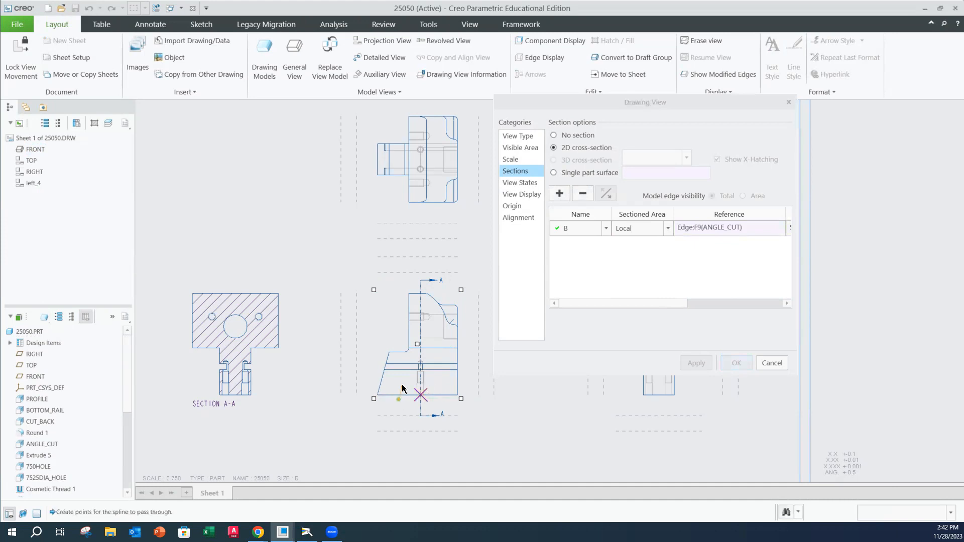
left_click(402, 380)
middle_click(406, 397)
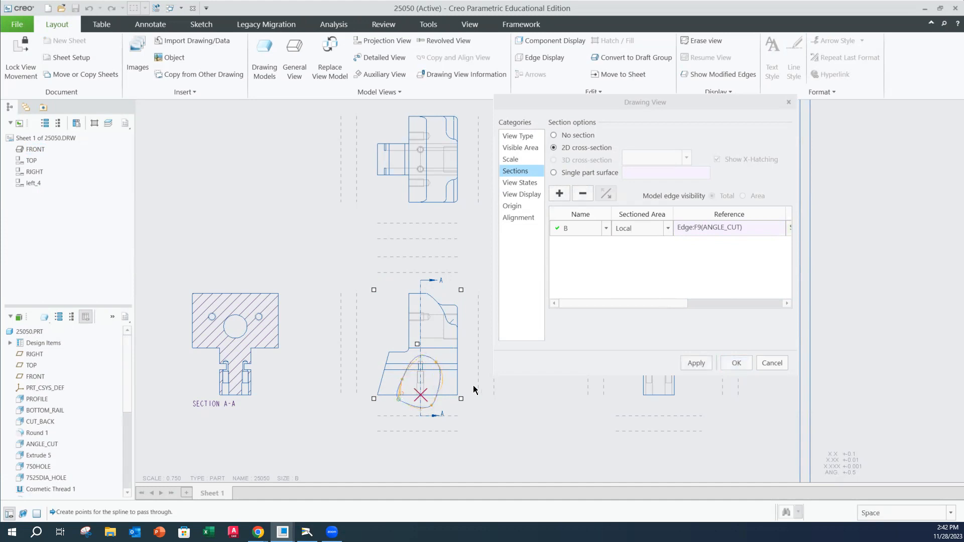
left_click(696, 363)
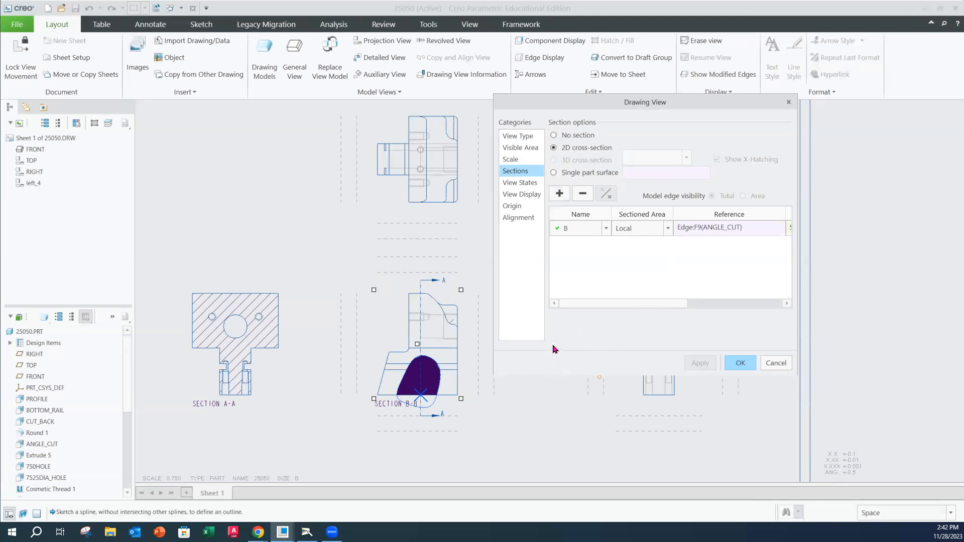
mouse_move(452, 334)
middle_mouse_down()
mouse_move(461, 325)
mouse_move(455, 328)
middle_mouse_up()
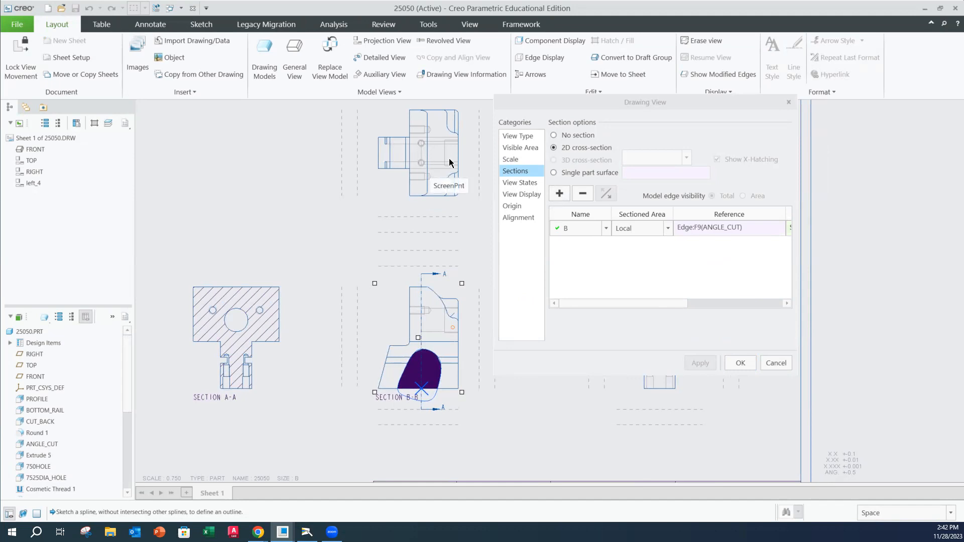
left_click(740, 363)
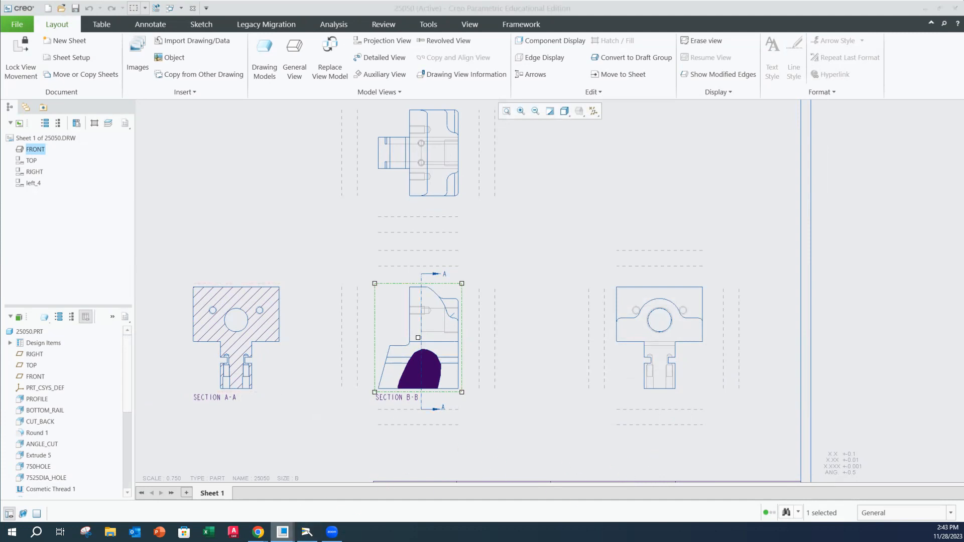
Switch to the 25050 part model and delete cross-section B
mouse_move(282, 532)
left_click(180, 487)
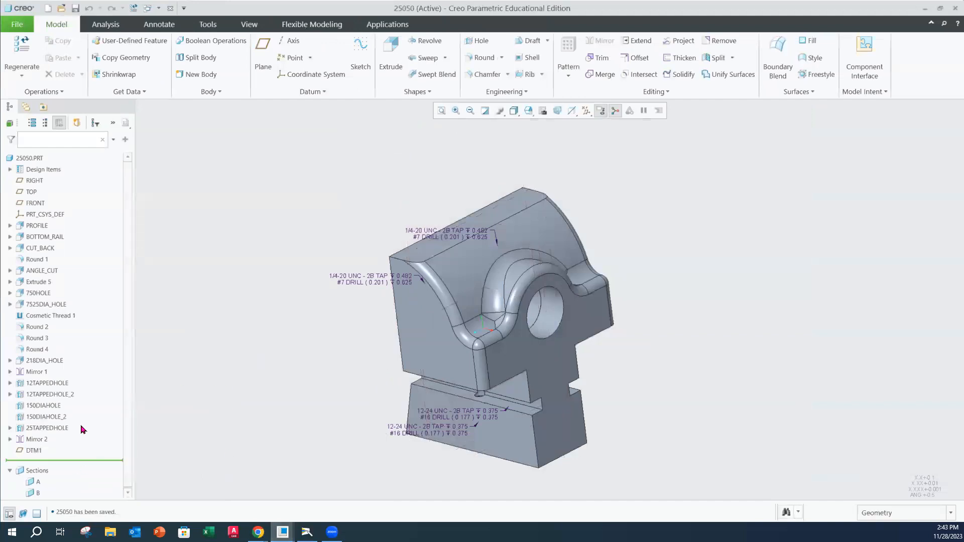
left_click(33, 493)
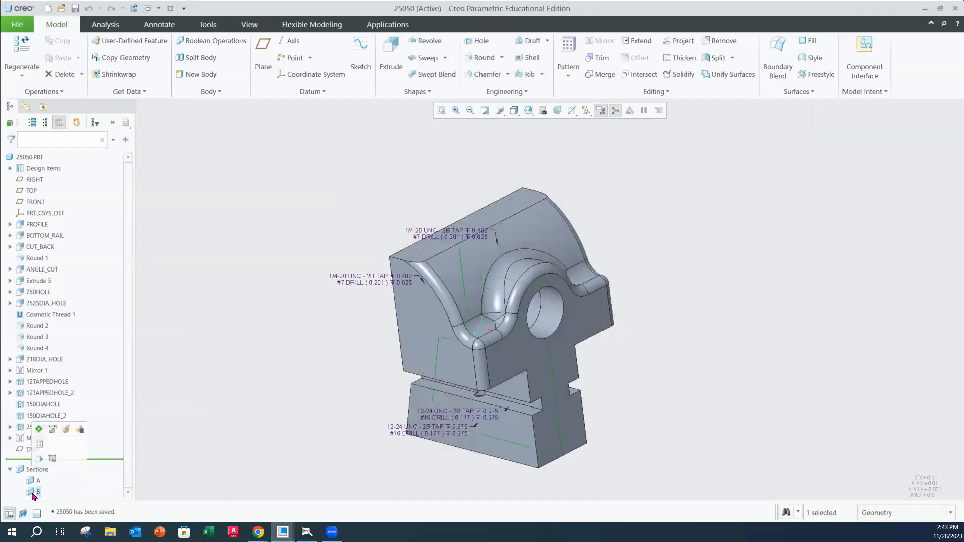
right_click(33, 493)
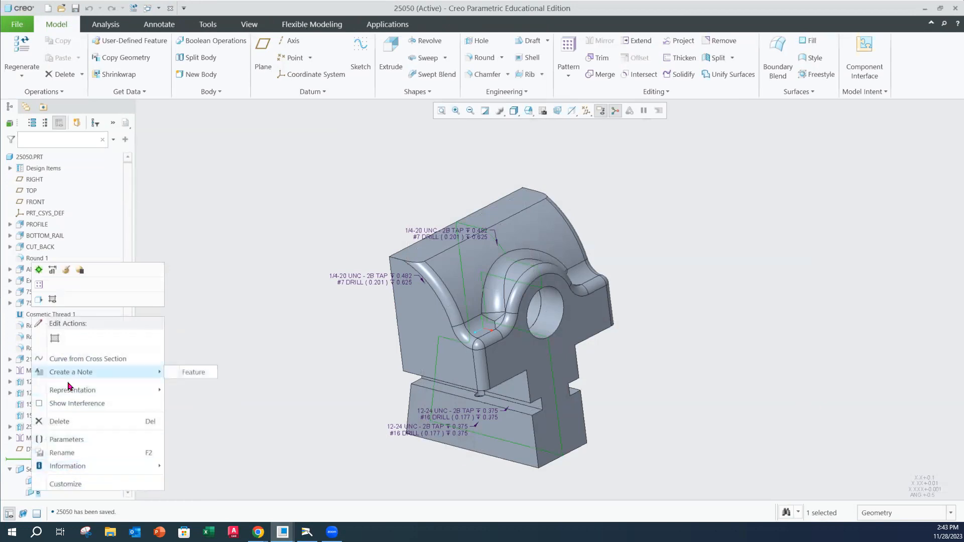
left_click(69, 423)
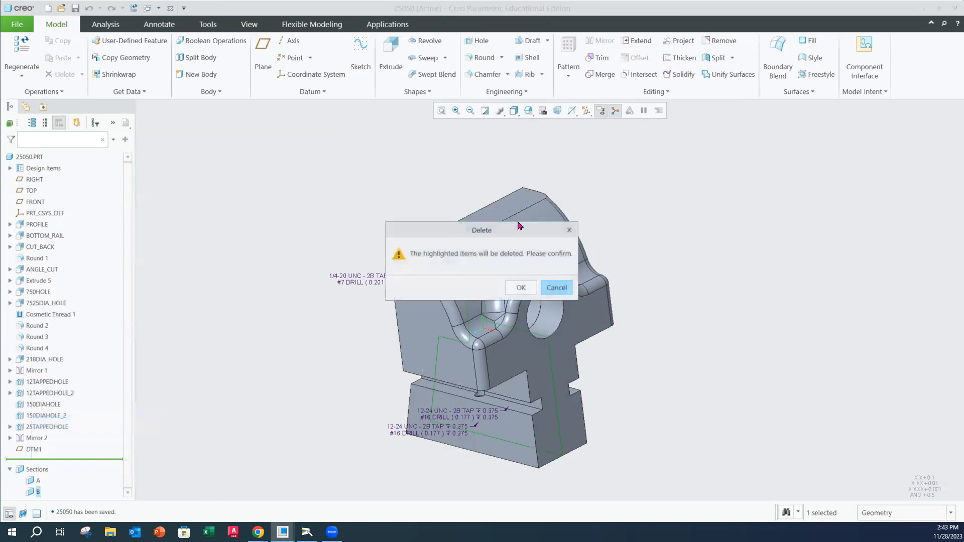
left_click(518, 288)
Turn on the datum plane display in the part model and inspect the planes around the two bottom tapped holes
mouse_move(414, 316)
middle_mouse_down()
mouse_move(426, 257)
mouse_move(400, 212)
middle_mouse_up()
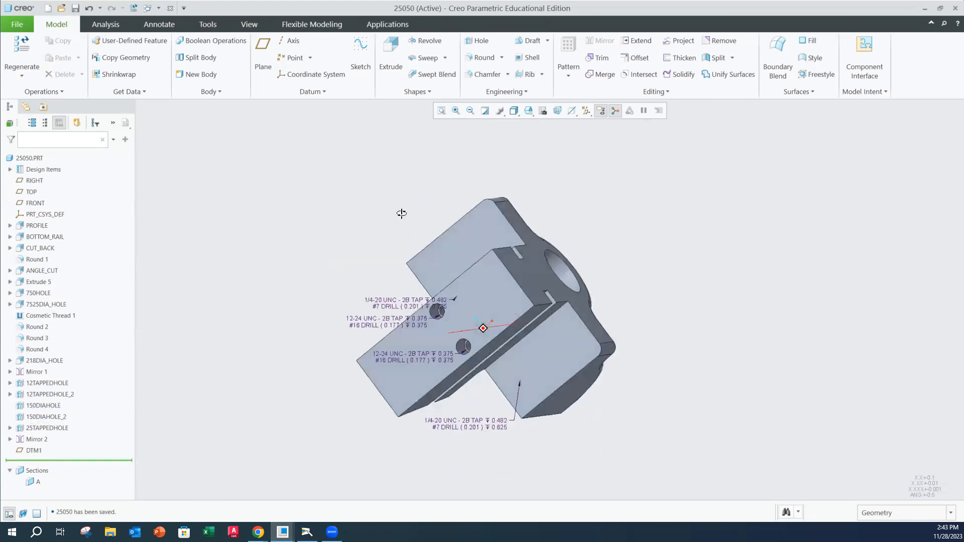
mouse_move(480, 296)
middle_mouse_down()
mouse_move(481, 325)
mouse_move(452, 342)
mouse_move(432, 329)
mouse_move(462, 317)
mouse_move(445, 322)
middle_mouse_up()
left_click(586, 111)
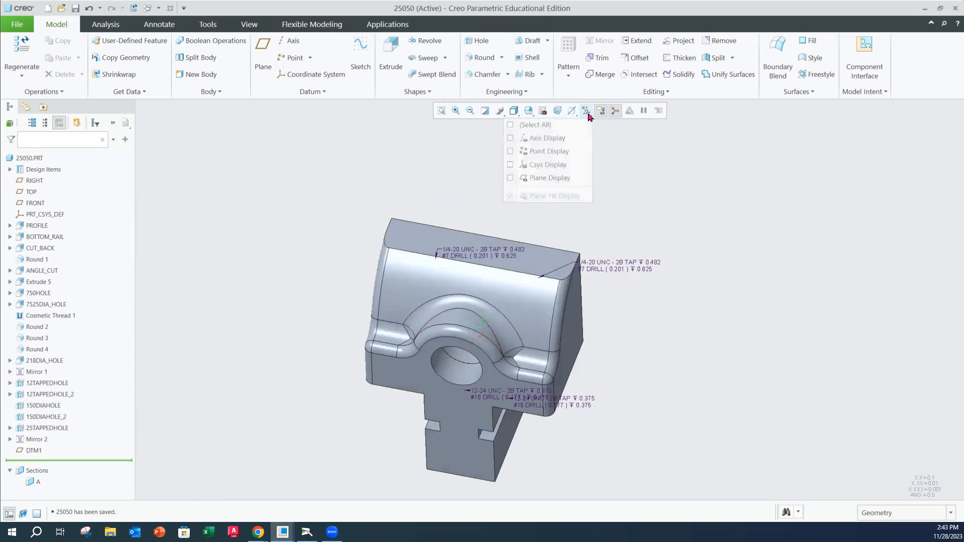
left_click(528, 180)
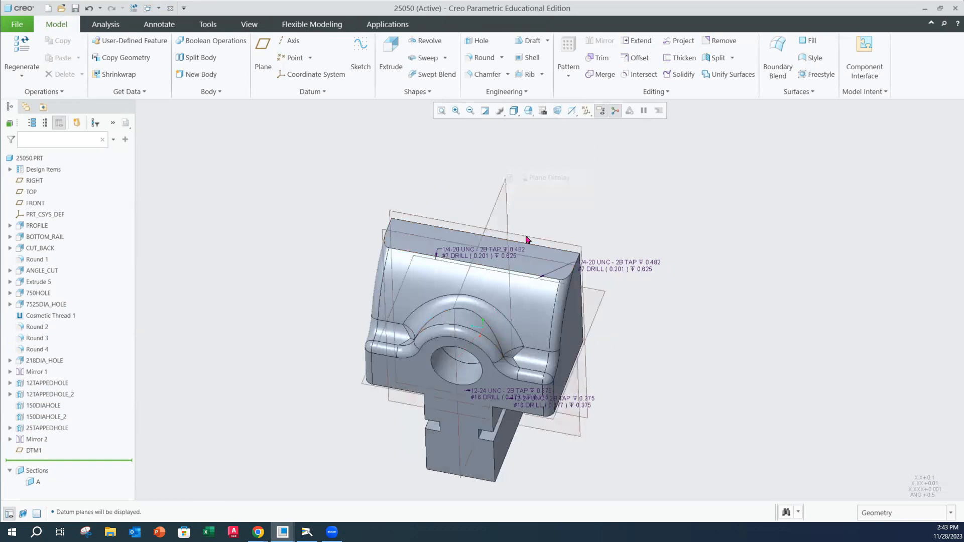
mouse_move(493, 284)
middle_mouse_down()
mouse_move(512, 385)
mouse_move(504, 355)
mouse_move(567, 341)
mouse_move(495, 388)
mouse_move(477, 344)
middle_mouse_up()
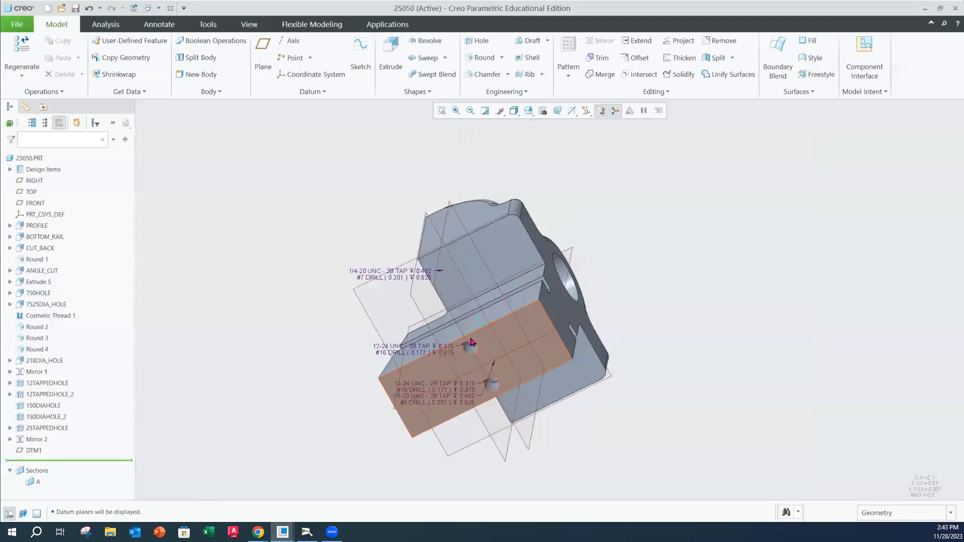
middle_click_drag(468, 343, 480, 405)
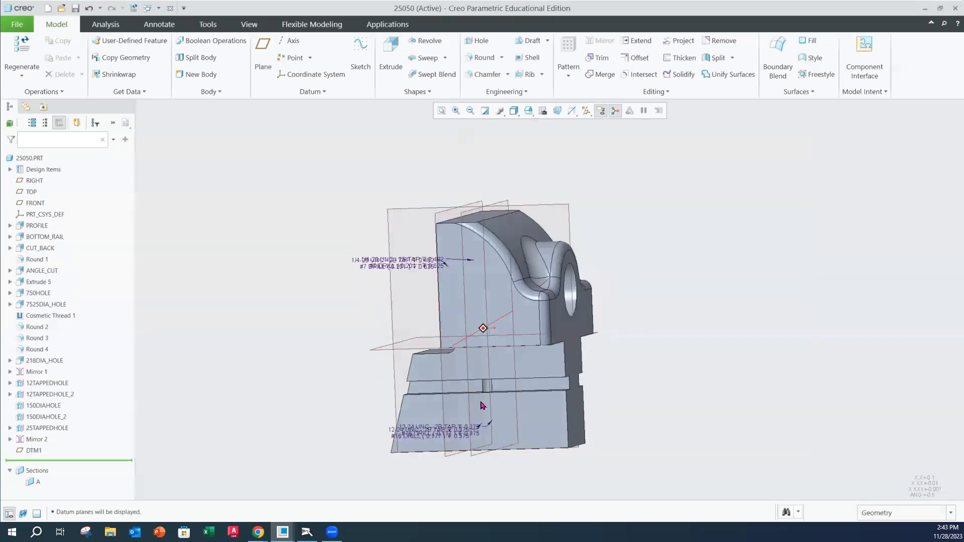
Check the bottom tapped hole's local section on the reference print, then reorient the part model to compare
left_click(307, 532)
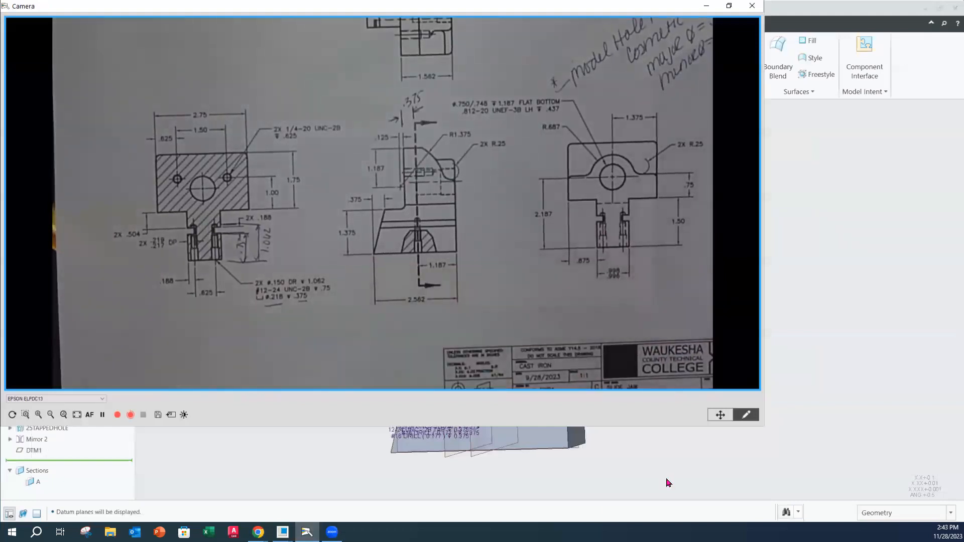
left_click(611, 474)
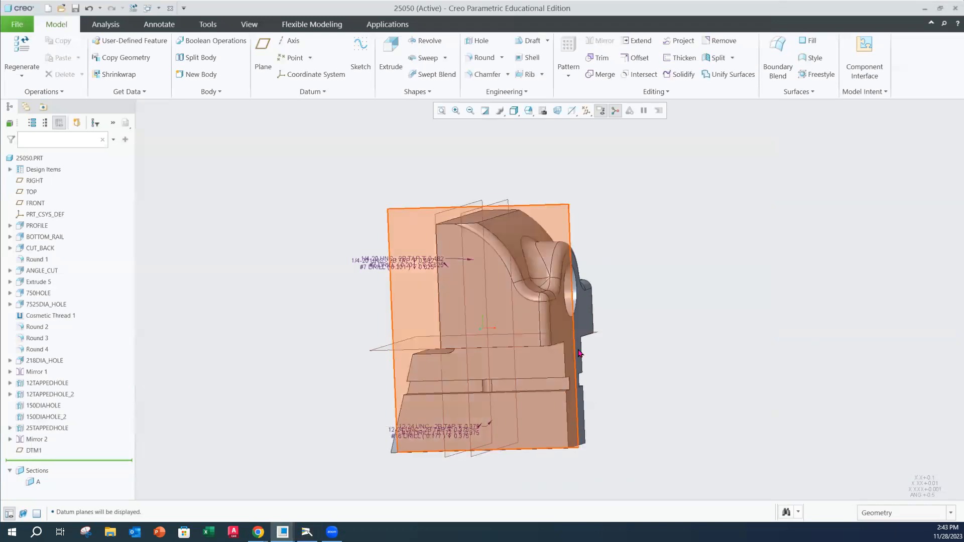
middle_click_drag(575, 328, 567, 381)
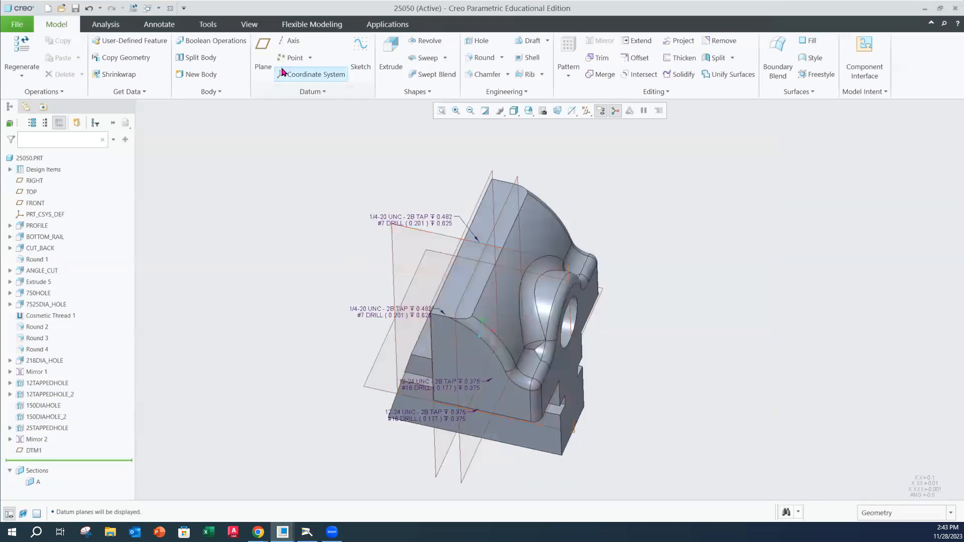
Create a datum plane offset 0.3125 from the FRONT datum plane, consulting the reference print for the bottom hole spacing
left_click(263, 61)
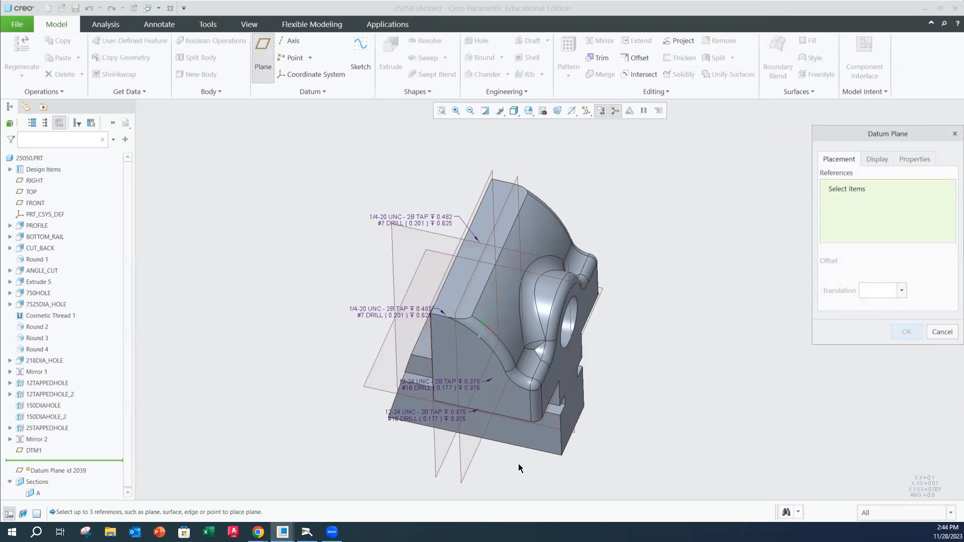
left_click(307, 532)
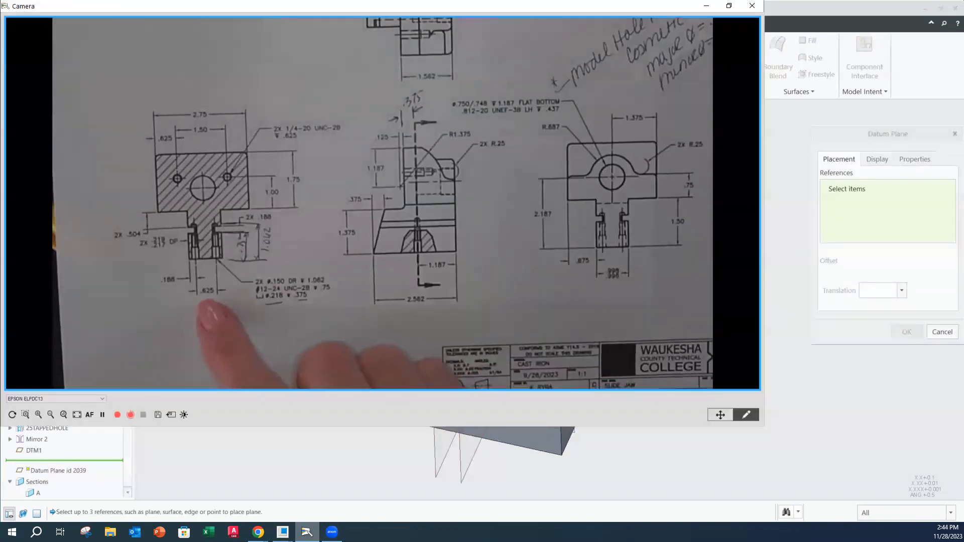
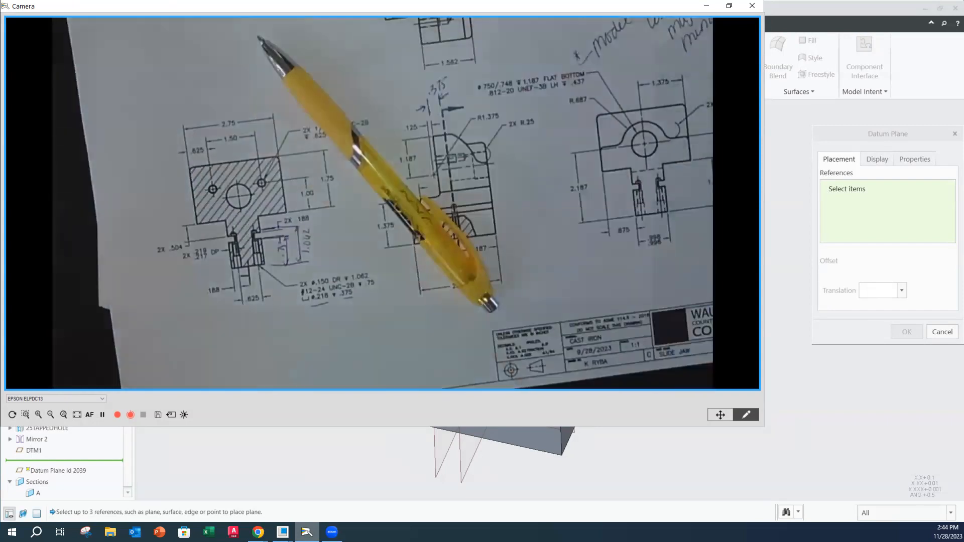
left_click(551, 486)
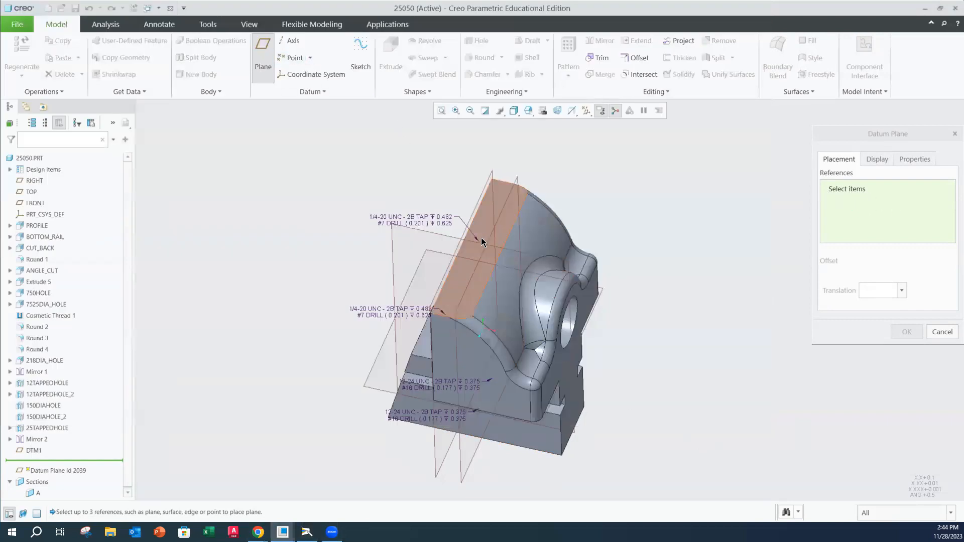
middle_click_drag(676, 243, 501, 215)
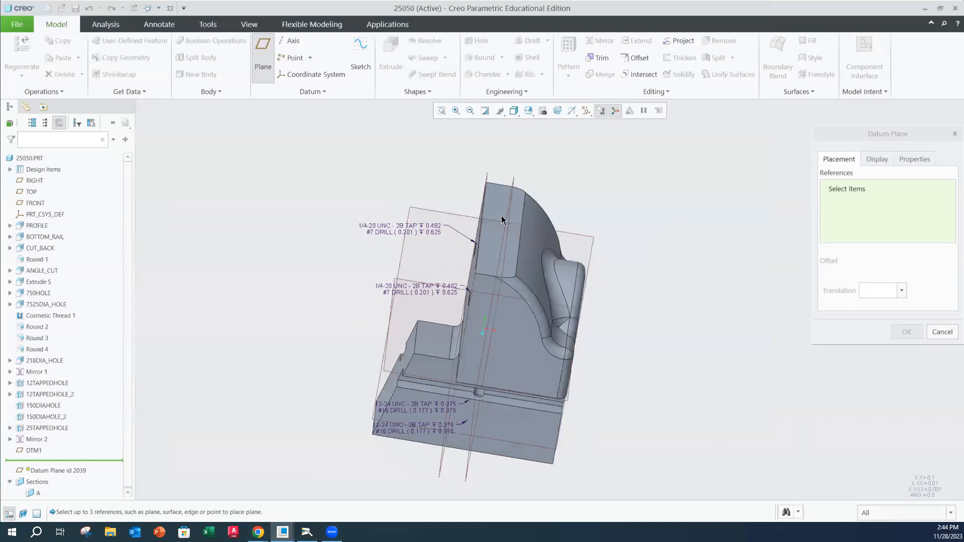
left_click(451, 212)
double_click(887, 291)
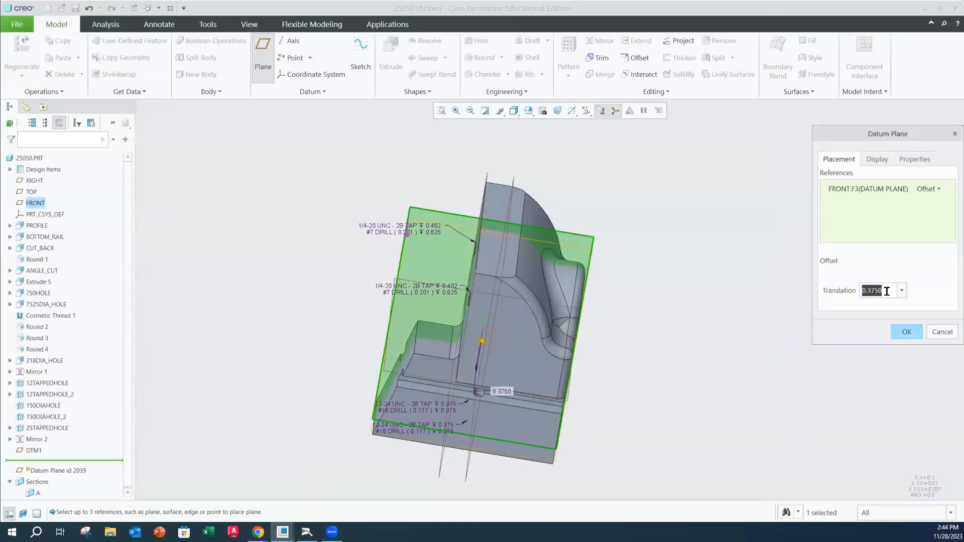
type(".")
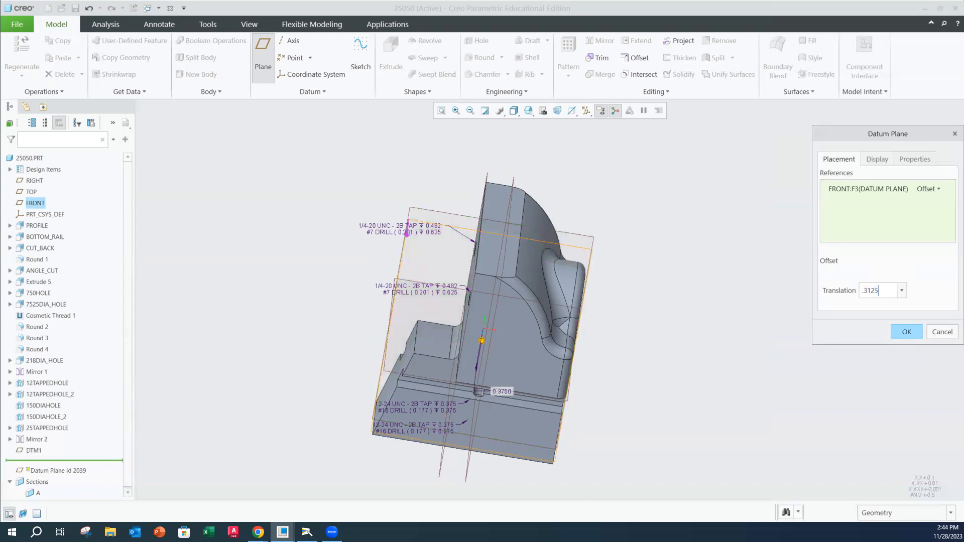
key("Return")
middle_click_drag(628, 274, 527, 229)
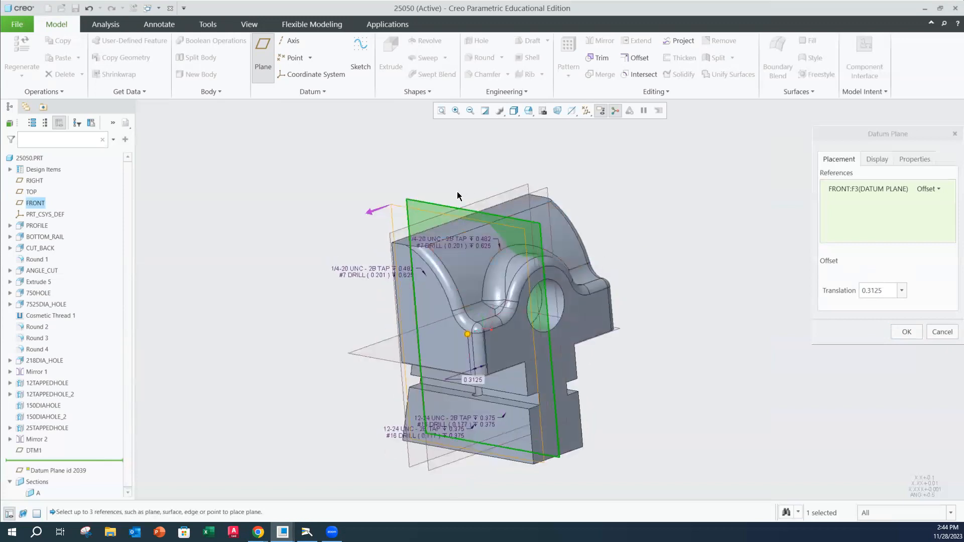
left_click(906, 332)
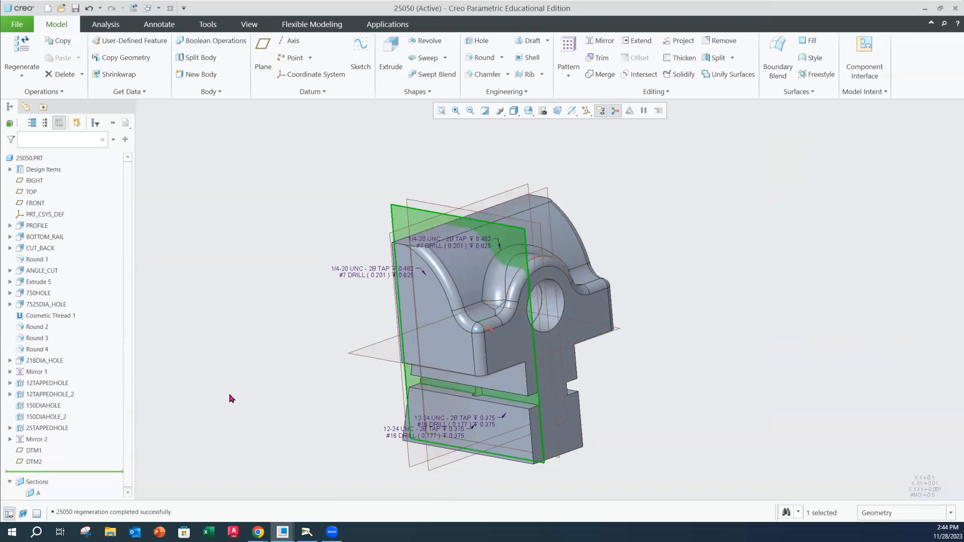
left_click(675, 245)
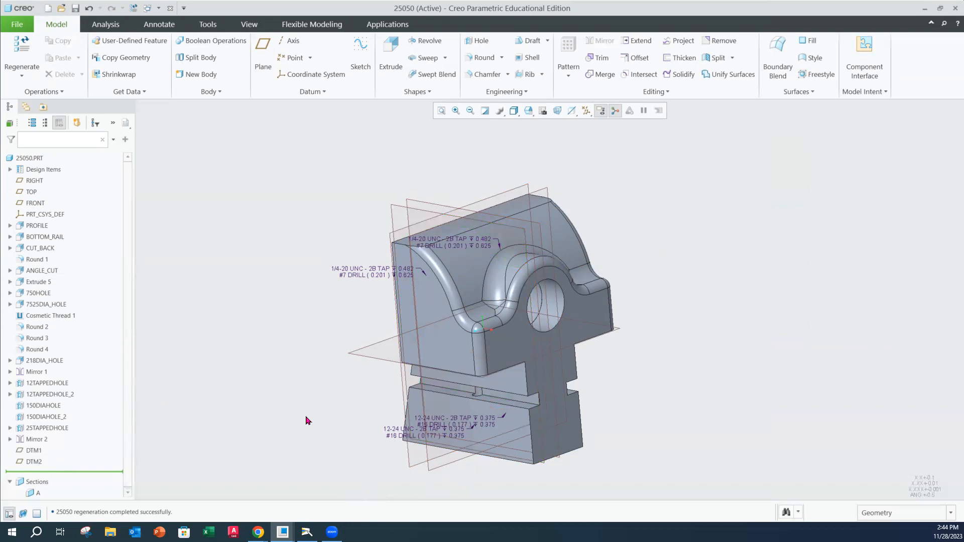
Switch to the 25050 drawing and add a 2D cross-section entry to the front view's section settings
left_click(282, 533)
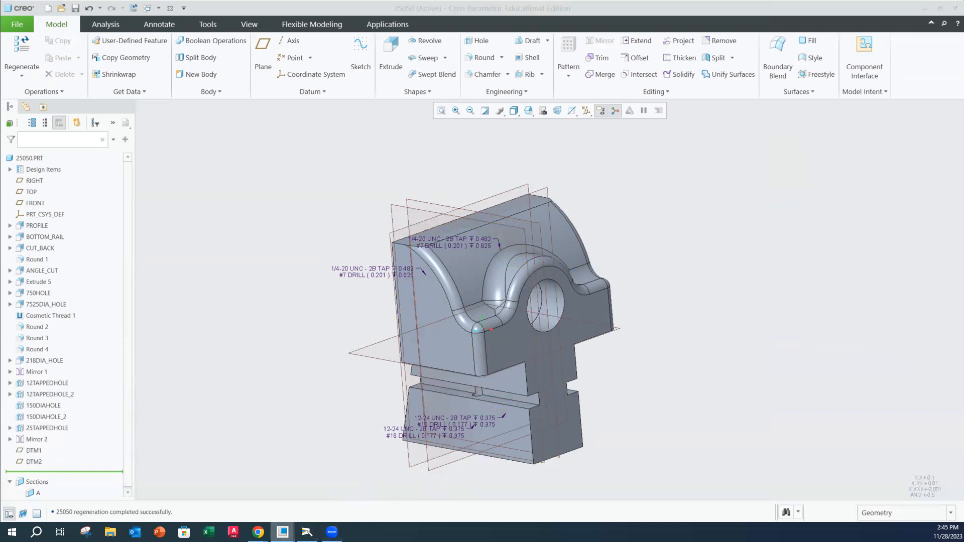
left_click(373, 500)
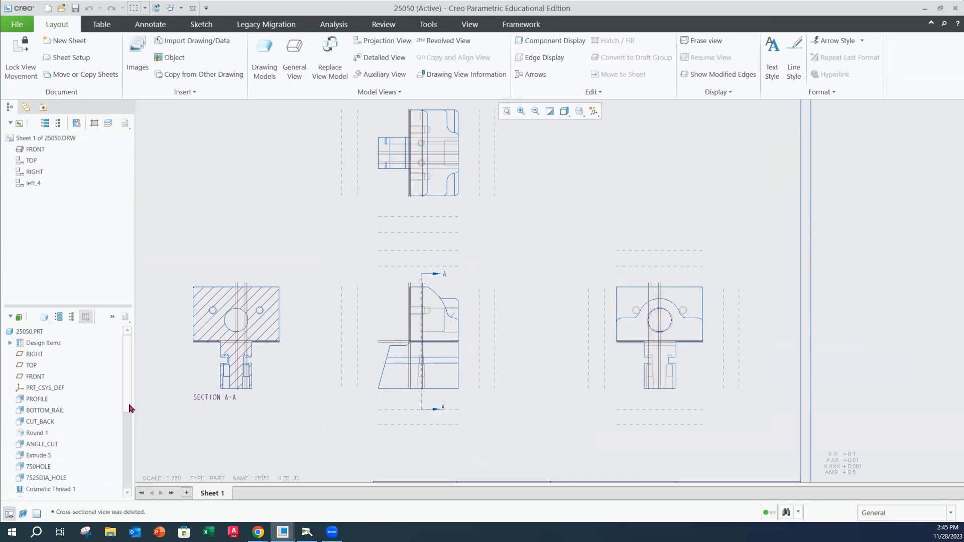
left_click_drag(128, 404, 125, 478)
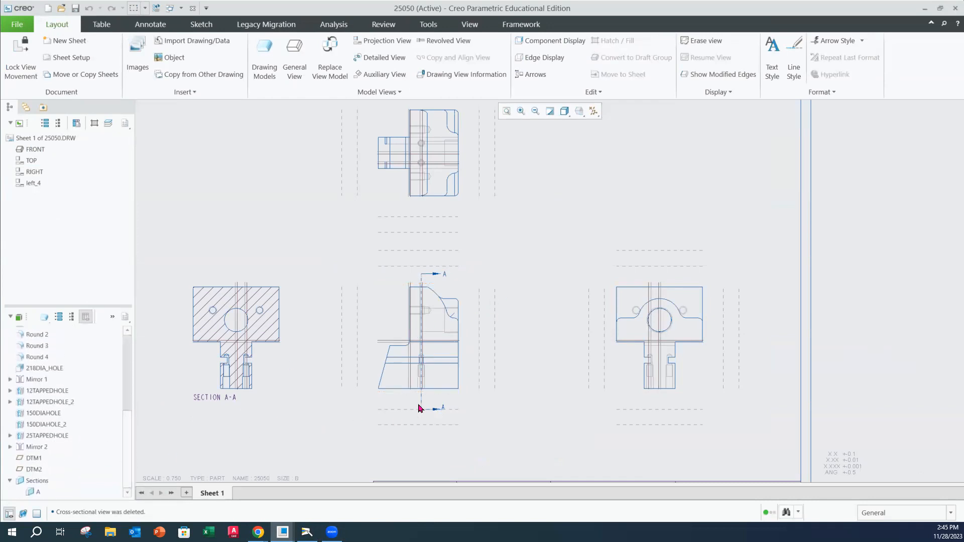
left_click(459, 296)
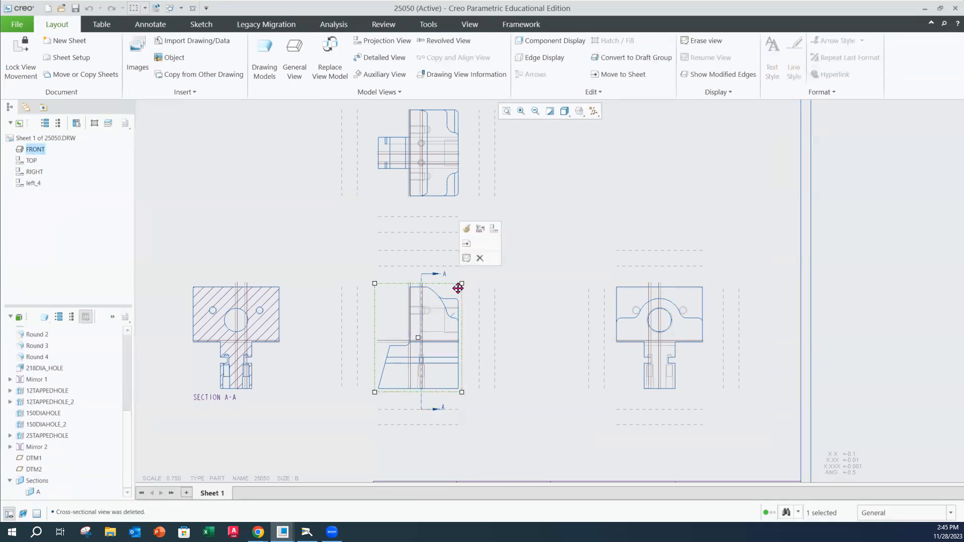
left_click(468, 228)
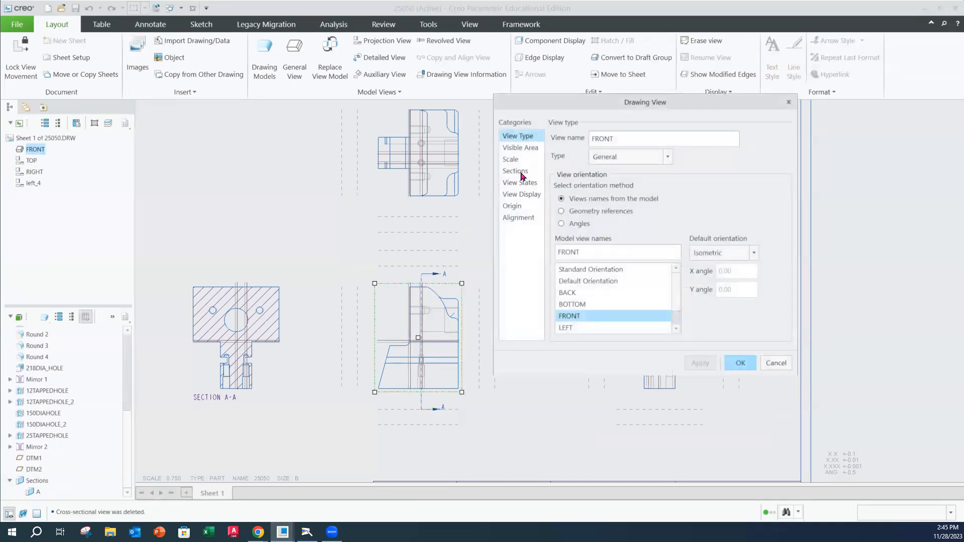
left_click(522, 173)
left_click(553, 148)
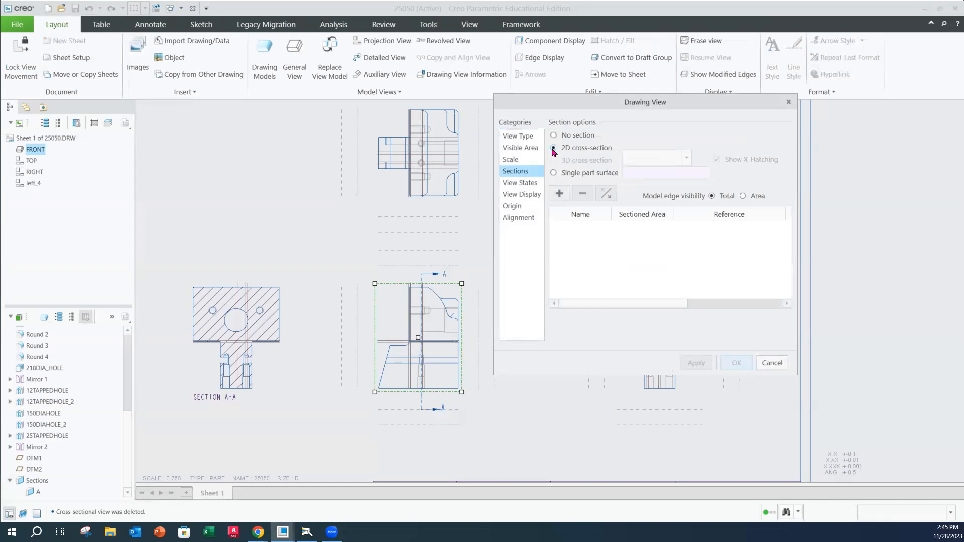
left_click(557, 194)
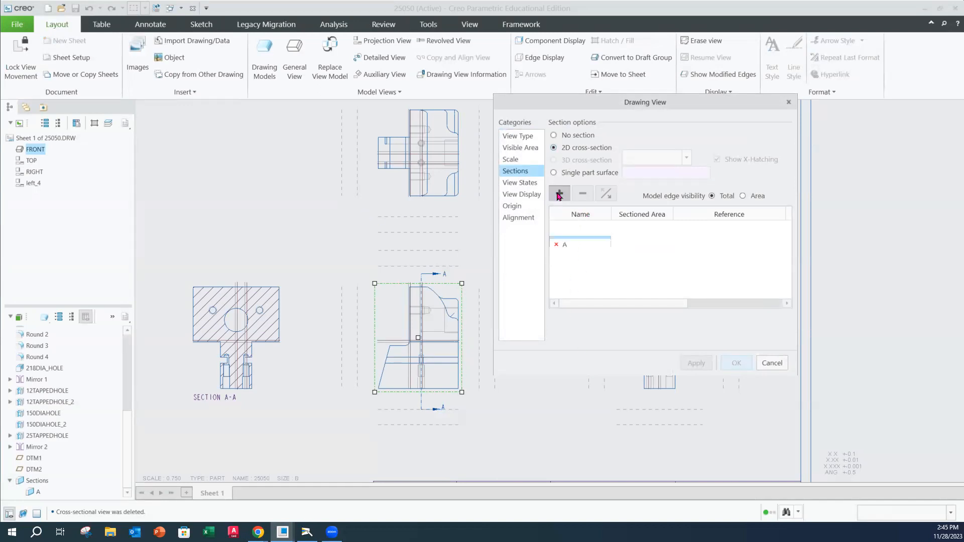
Create a planar, single cross-section named B on datum plane DTM2
left_click(577, 243)
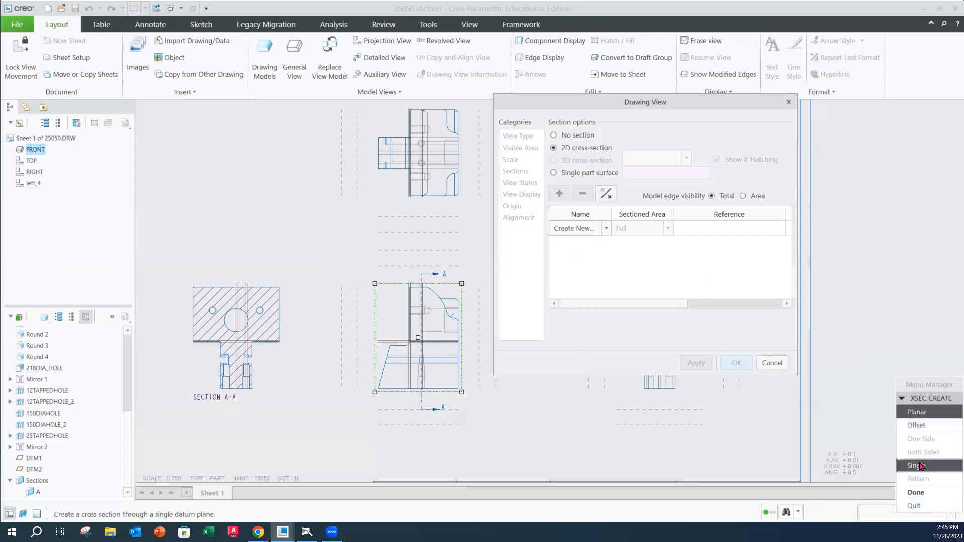
left_click(918, 493)
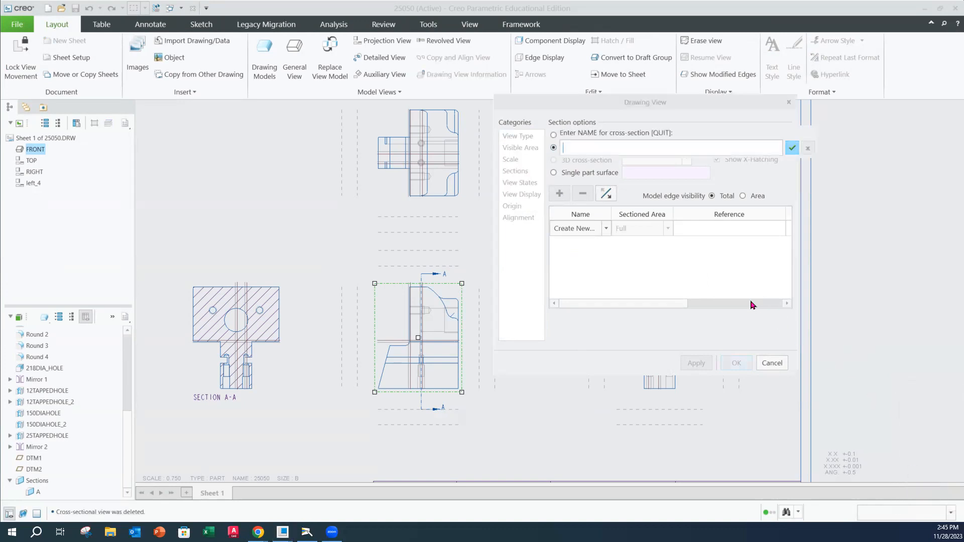
type("B")
left_click(790, 150)
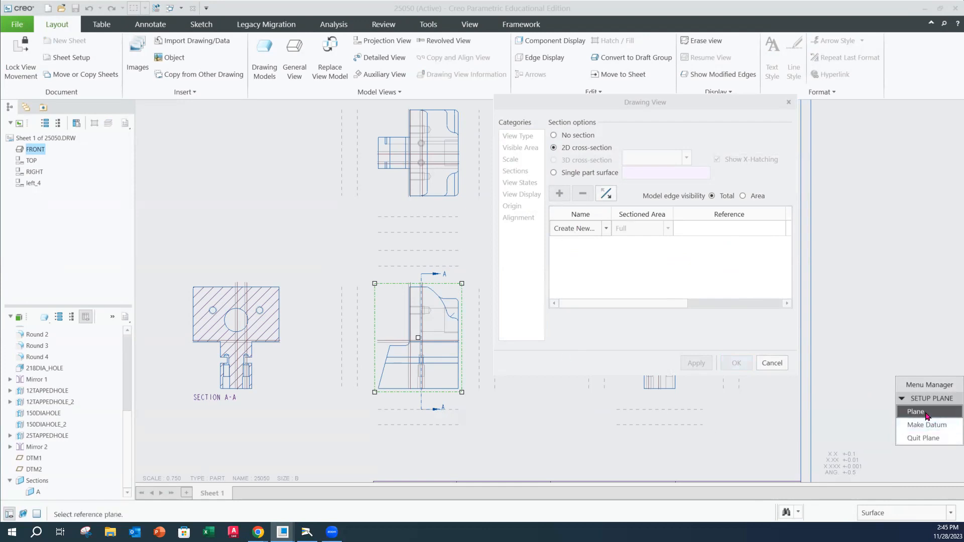
left_click(37, 470)
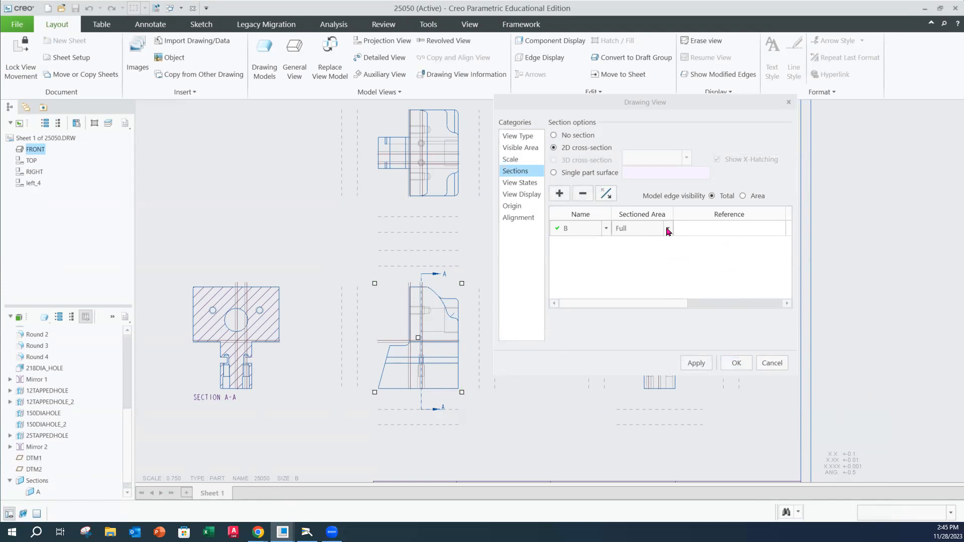
Make section B local, centred on the front view's bottom edge at the tapped hole, outline it with a closed spline, and apply it
left_click(667, 228)
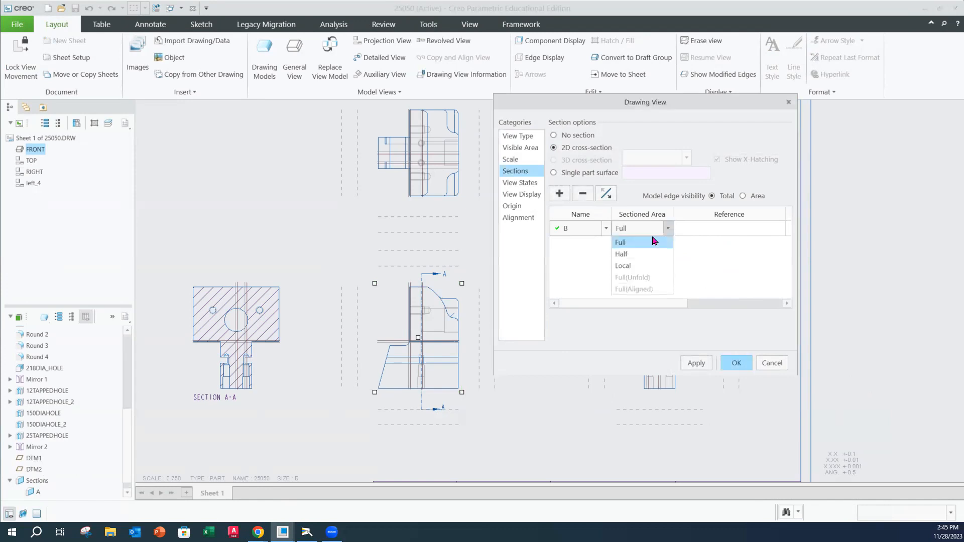
left_click(625, 266)
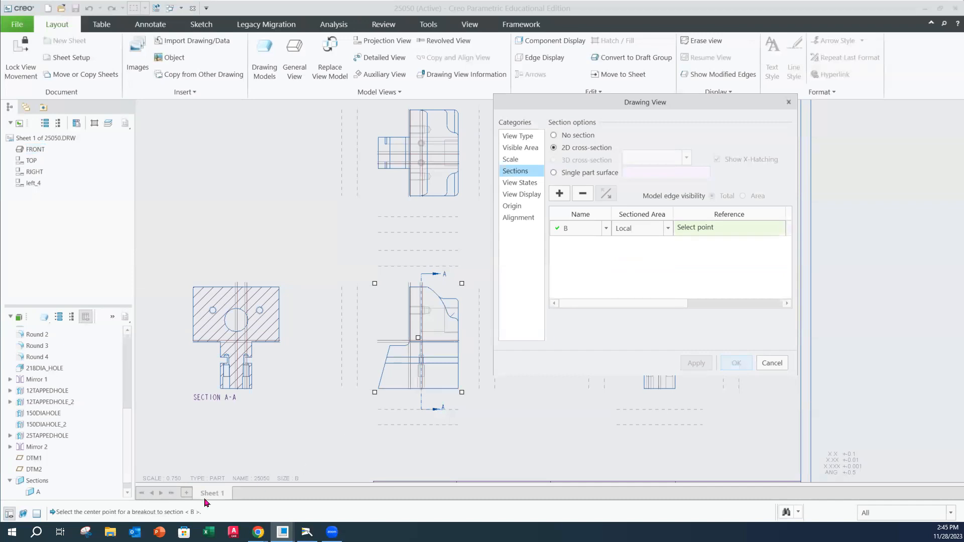
left_click(422, 389)
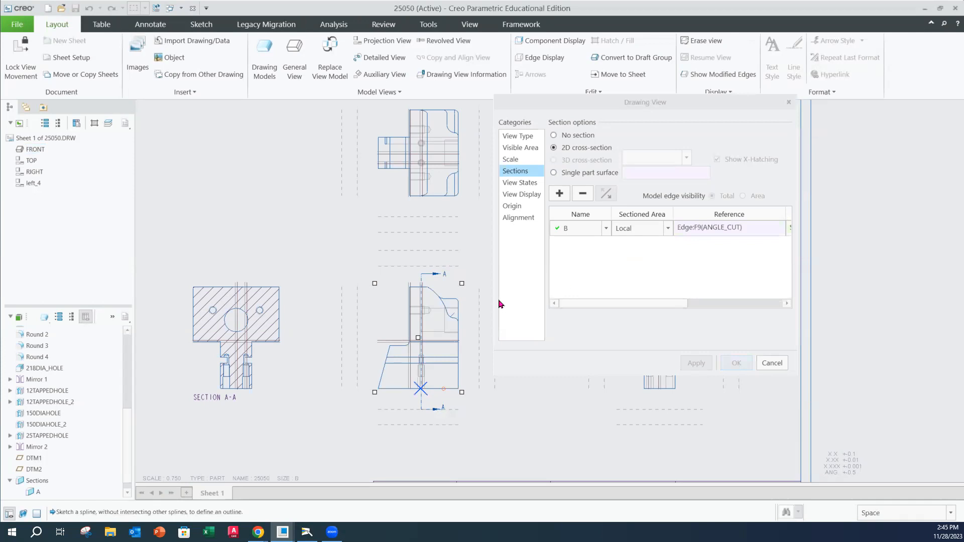
left_click(400, 391)
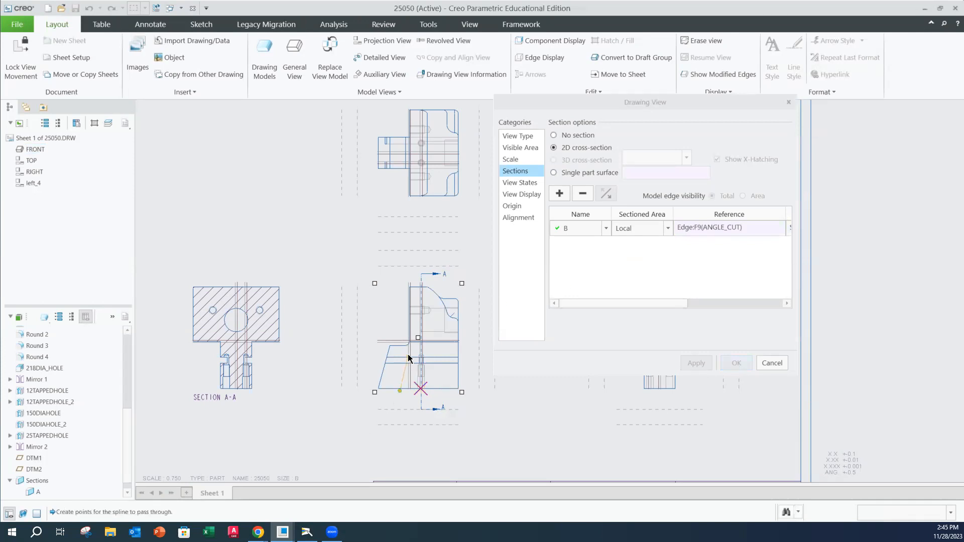
left_click(432, 350)
left_click(438, 383)
middle_click(403, 399)
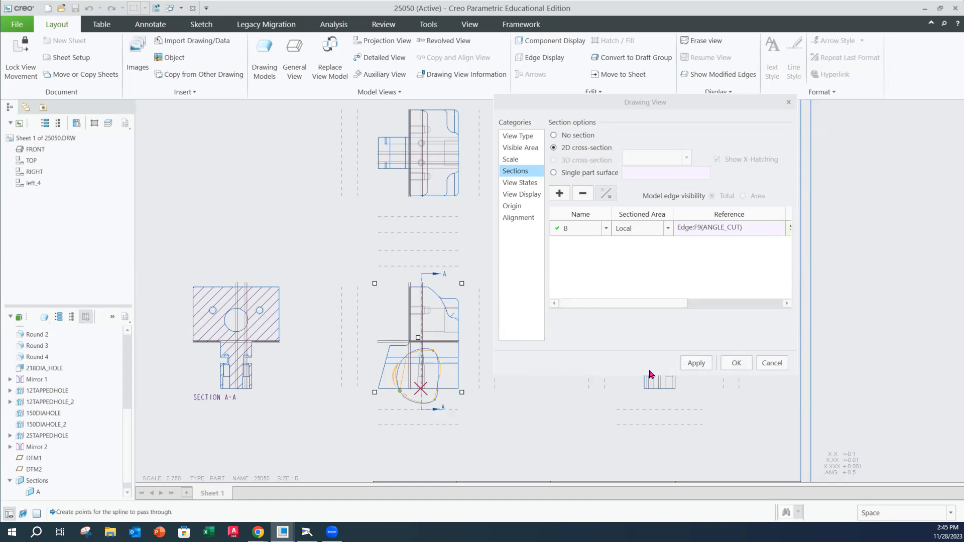
left_click(684, 363)
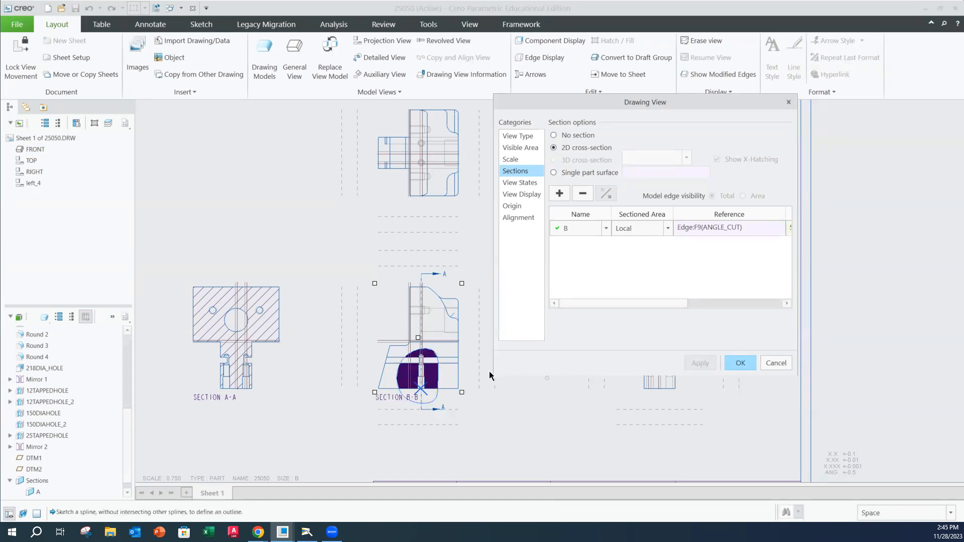
left_click(740, 365)
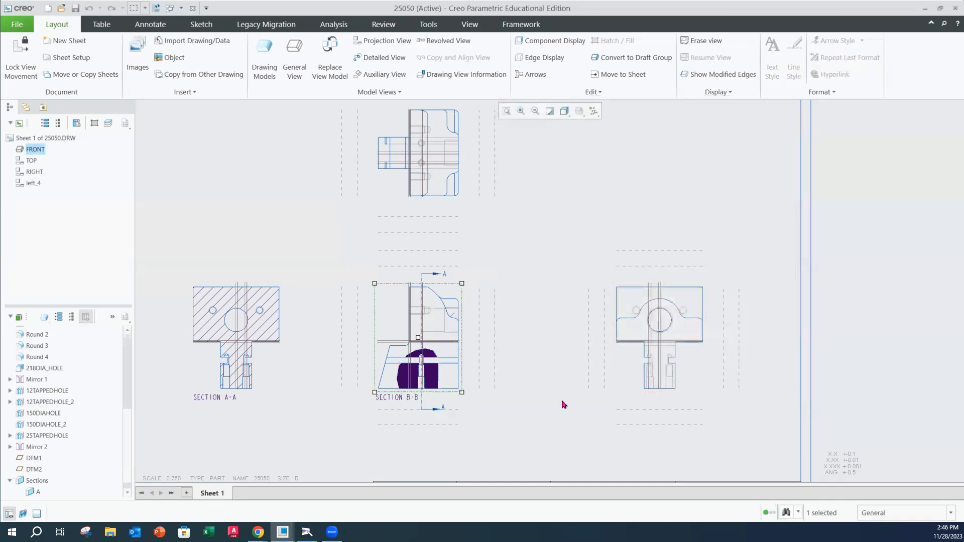
Inspect the hatching of the section B-B breakout around the tapped hole and compare it with section A-A
middle_click_drag(475, 379, 505, 368)
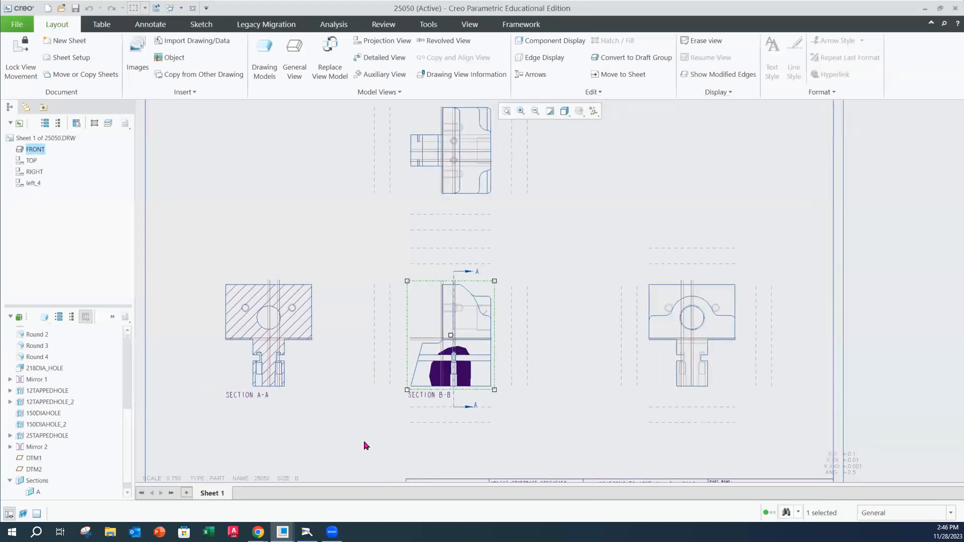
scroll(285, 354, "up", 4)
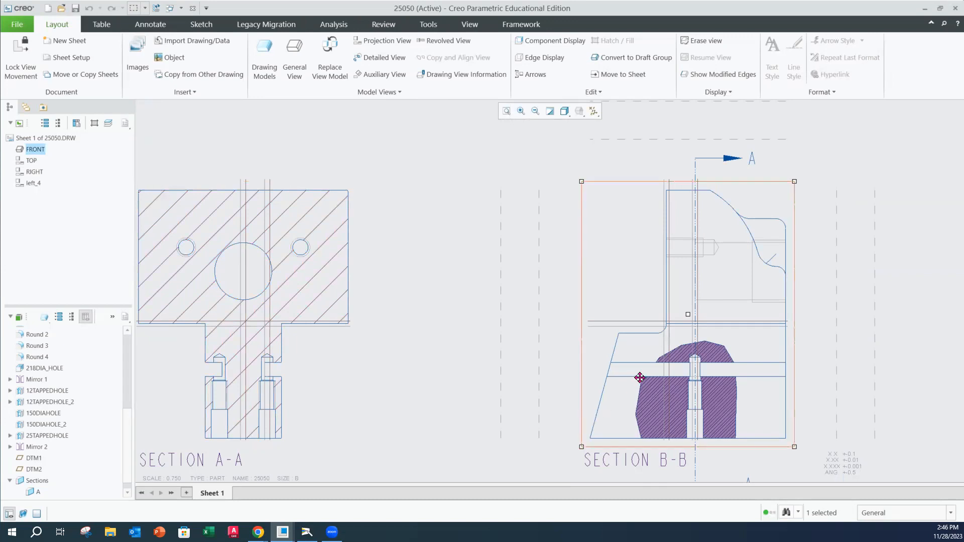
scroll(637, 374, "down", 3)
middle_click_drag(639, 361, 617, 352)
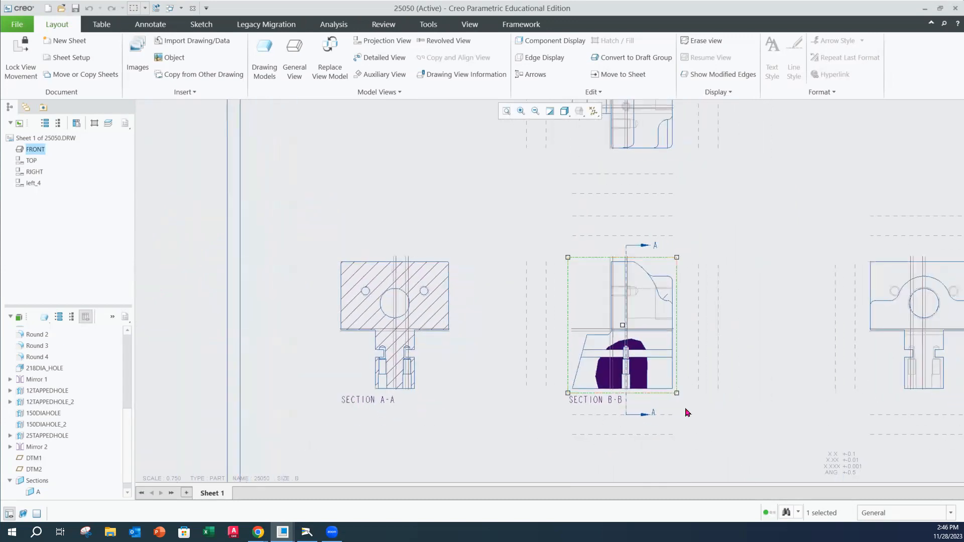
left_click(741, 358)
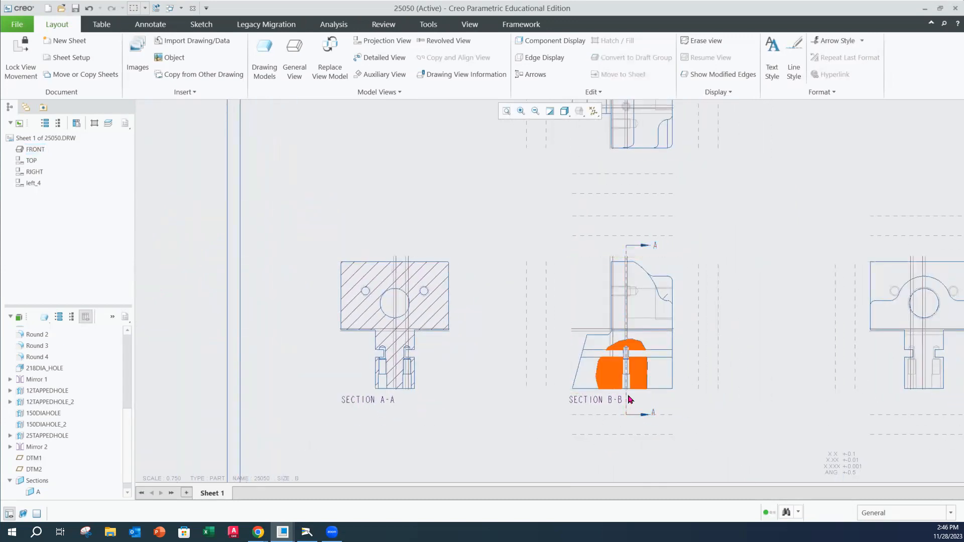
Move the SECTION B-B note clear of the front view and delete it
left_click(597, 400)
left_click(586, 394)
left_click(587, 397)
double_click(592, 399)
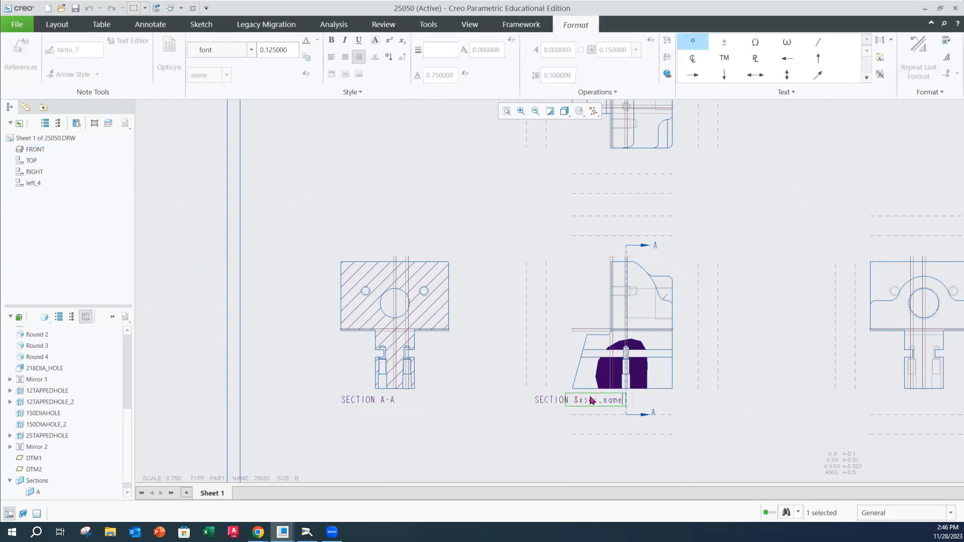
left_click(527, 411)
left_click_drag(574, 393, 604, 451)
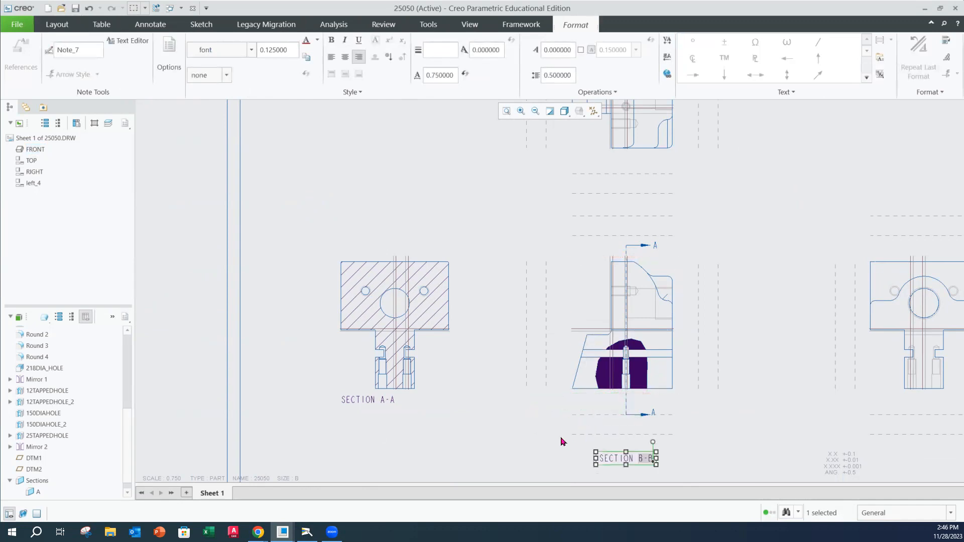
left_click(561, 442)
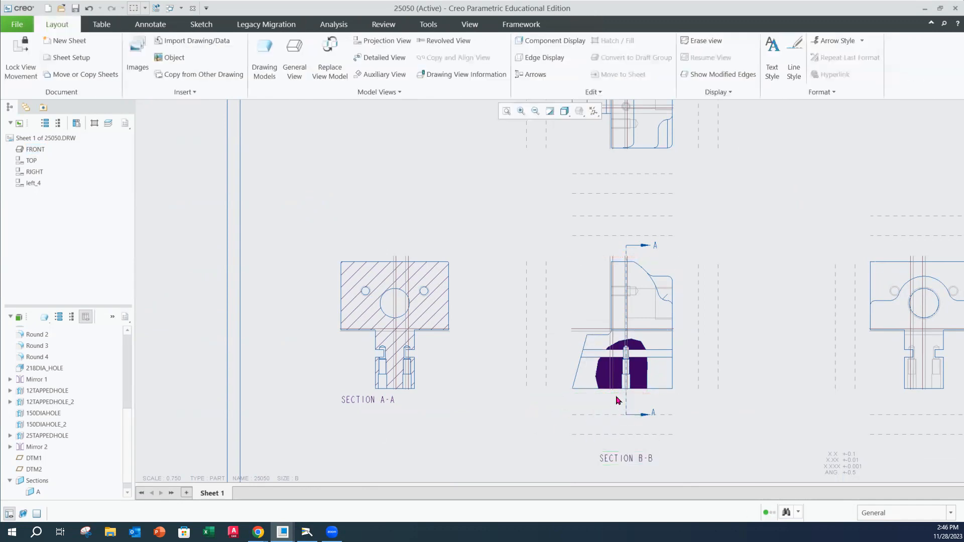
left_click(631, 459)
key("Delete")
Coarsen the section B breakout's hatching on the front view to a spacing of 37.462, matching section A-A more closely
scroll(624, 387, "up", 3)
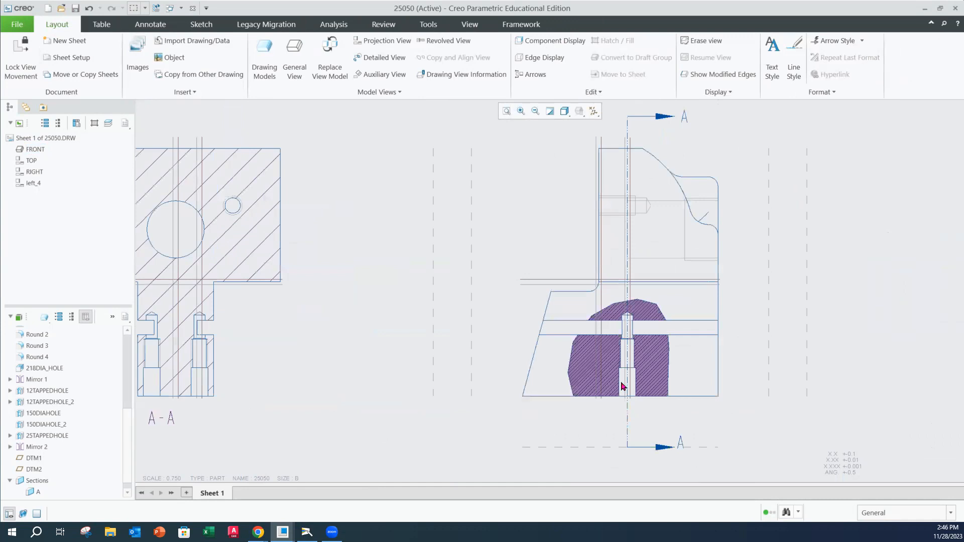
left_click(599, 366)
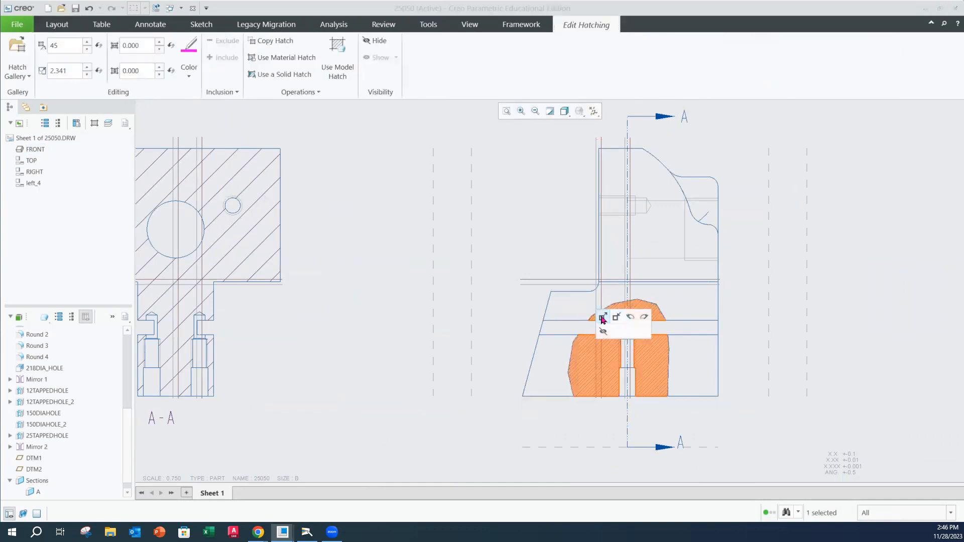
left_click(602, 316)
left_click(585, 363)
left_click(594, 316)
left_click(590, 352)
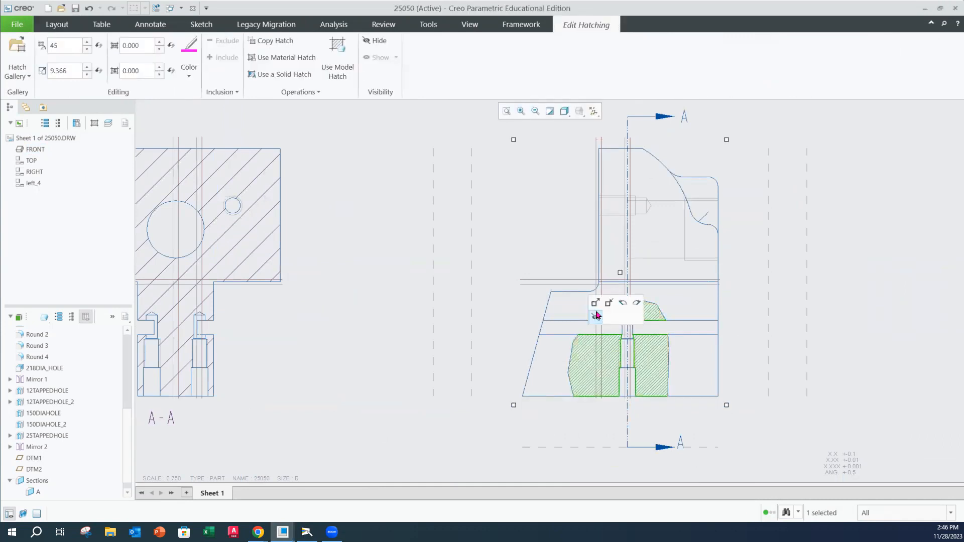
left_click(596, 315)
left_click(586, 346)
left_click(596, 316)
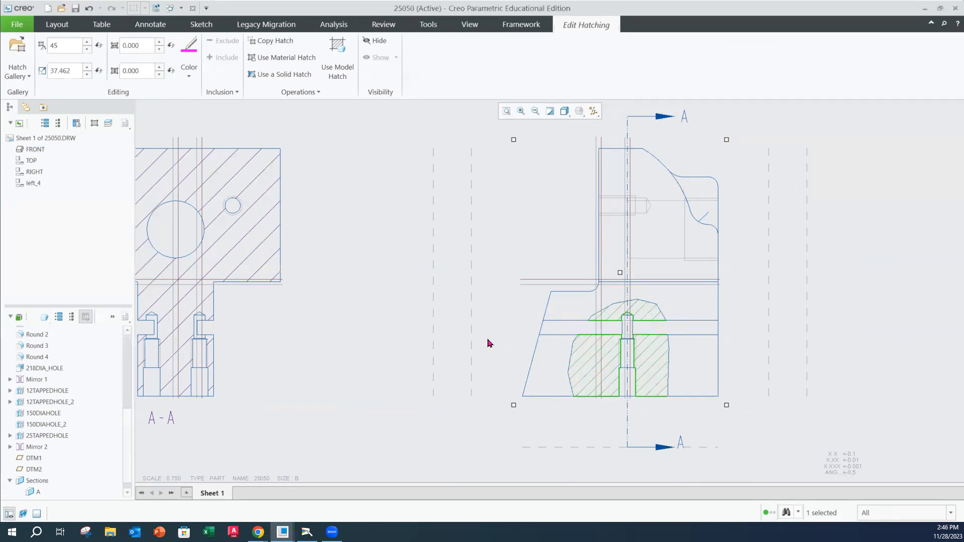
scroll(487, 344, "down", 2)
left_click(377, 362)
scroll(668, 366, "down", 3)
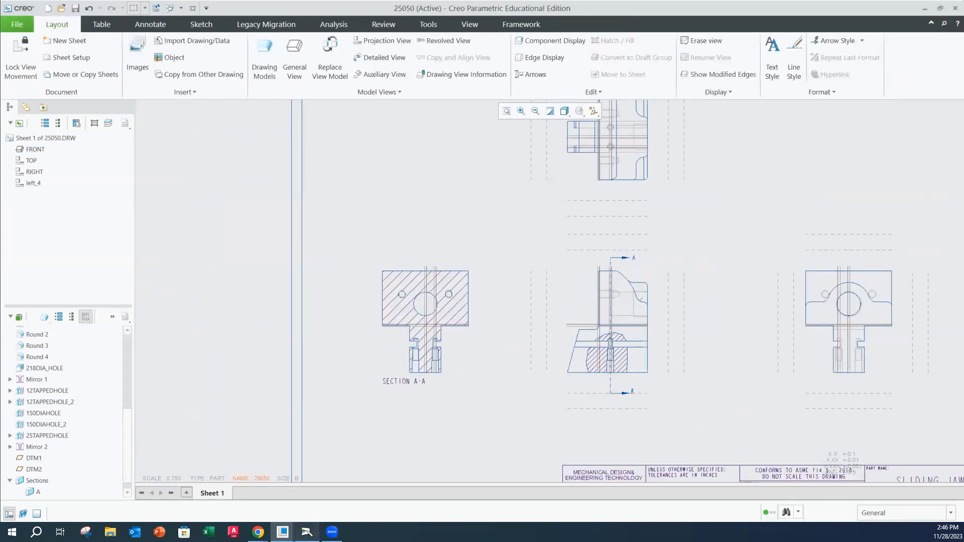
Examine the sliding jaw's reference print in the Camera window, return to the 25050 drawing and review the whole sheet's view layout
left_click(307, 532)
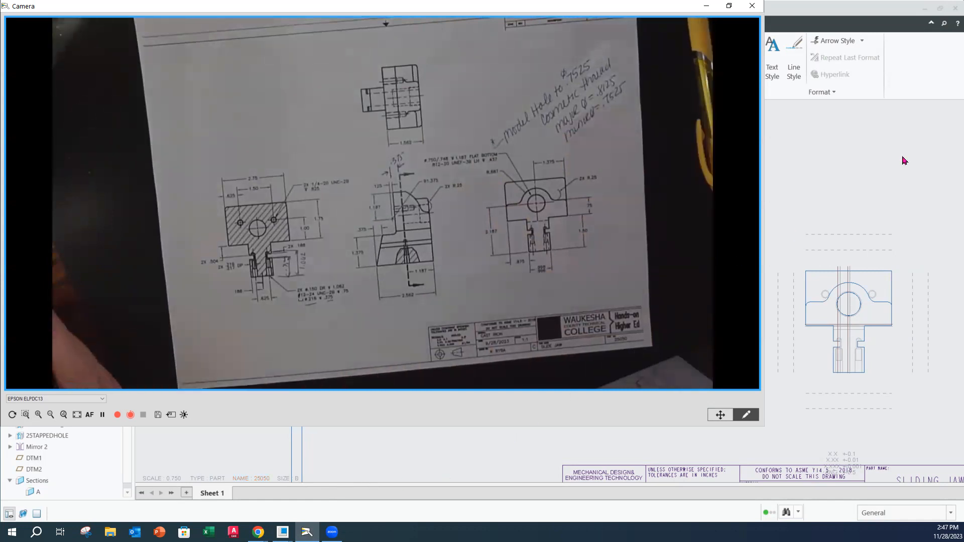
left_click(875, 164)
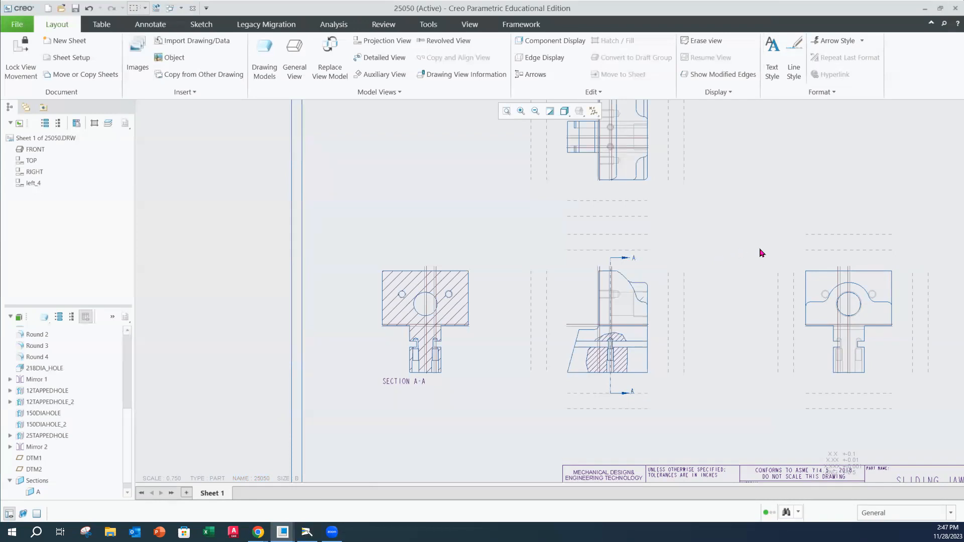
mouse_move(804, 225)
middle_mouse_down()
mouse_move(643, 242)
mouse_move(571, 269)
mouse_move(603, 269)
middle_mouse_up()
scroll(624, 267, "up", 1)
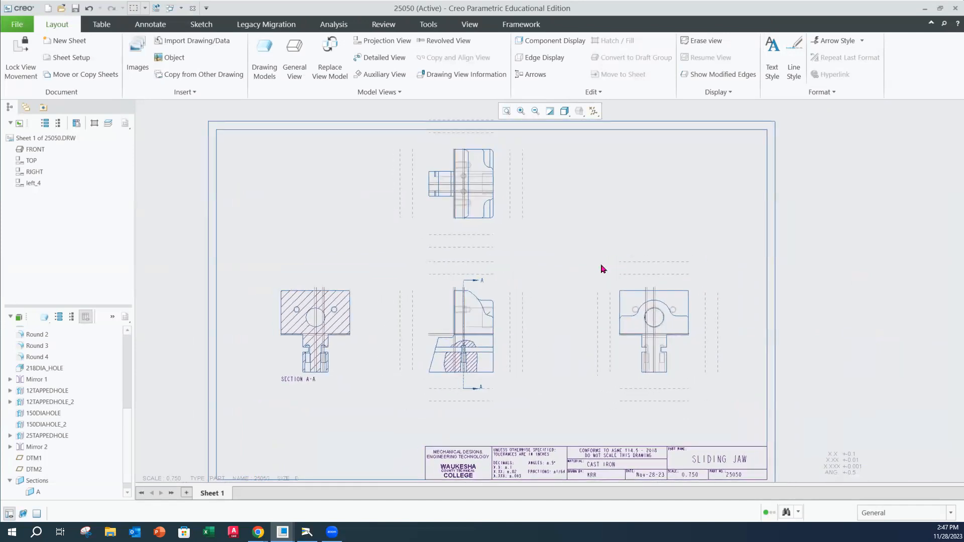